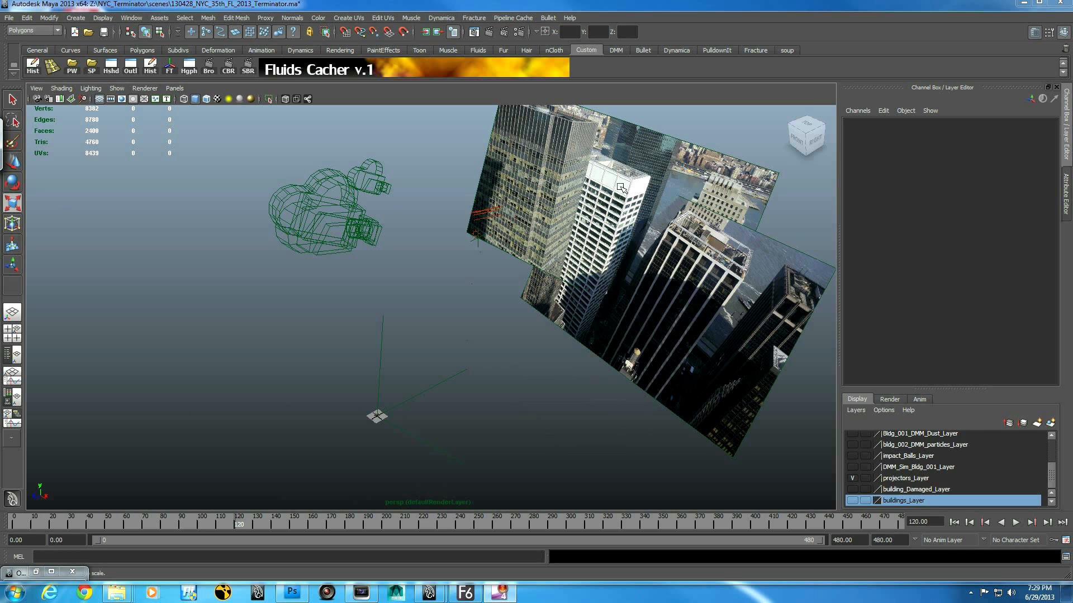
Select camera2 and camera1 in turn to examine which city image plane belongs to each camera.
alt+middle_drag(410, 299, 476, 273)
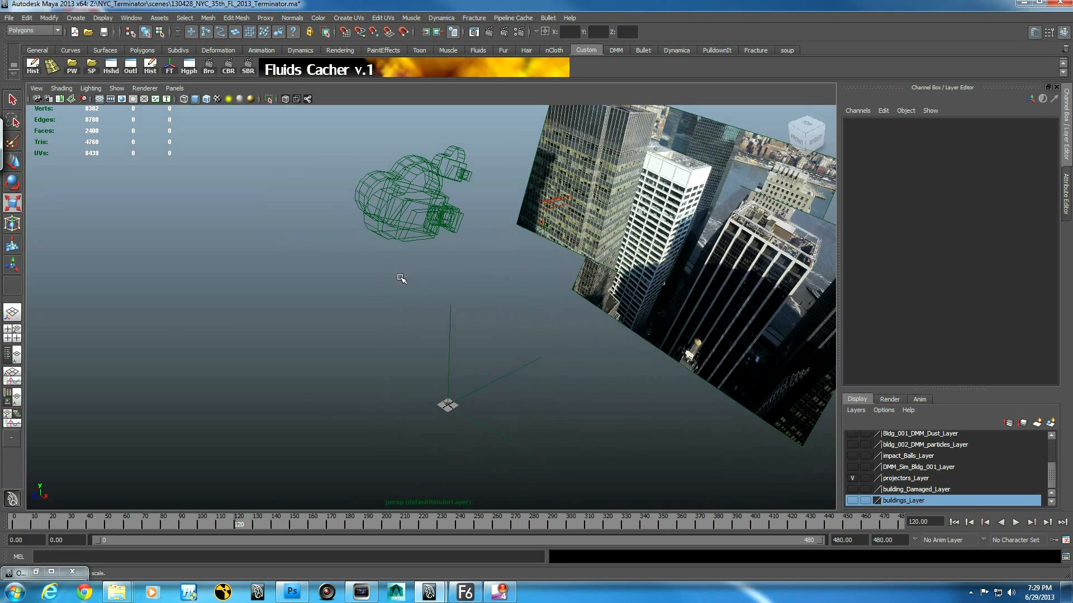
click(362, 176)
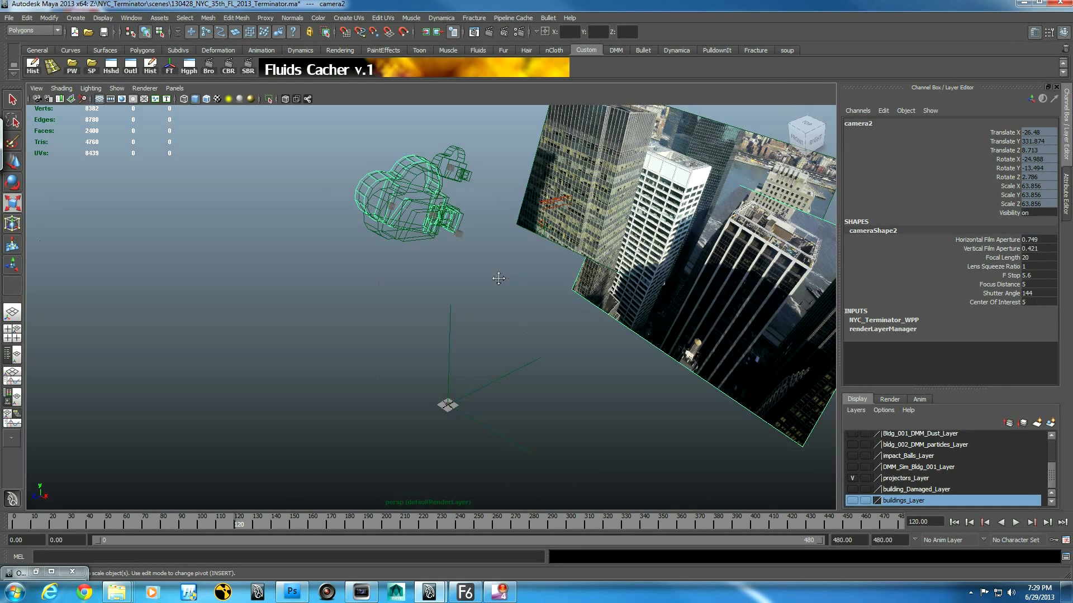
alt+drag(496, 278, 447, 316)
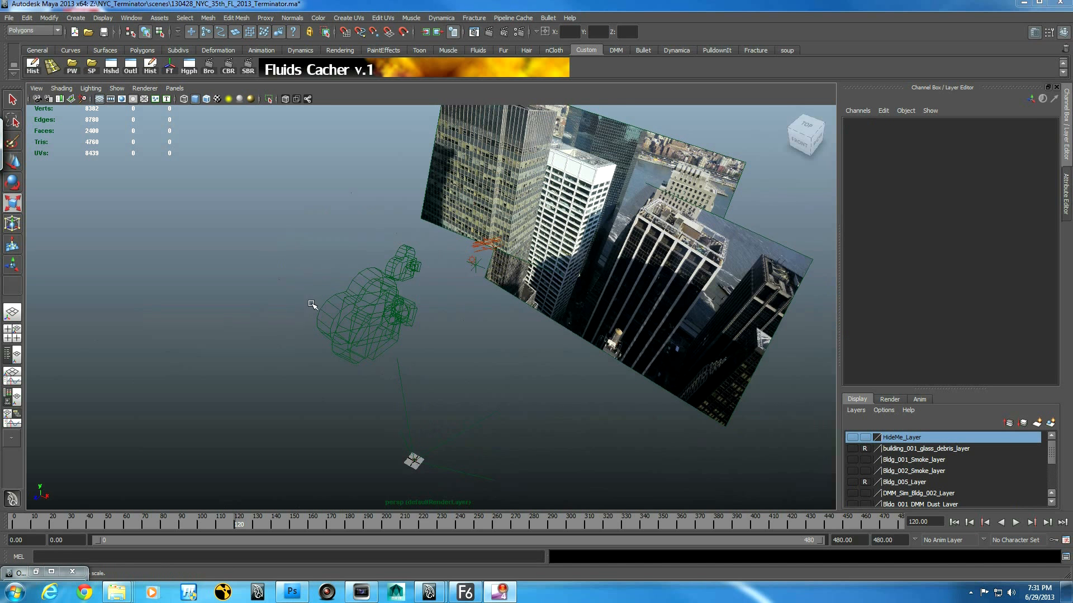
click(316, 311)
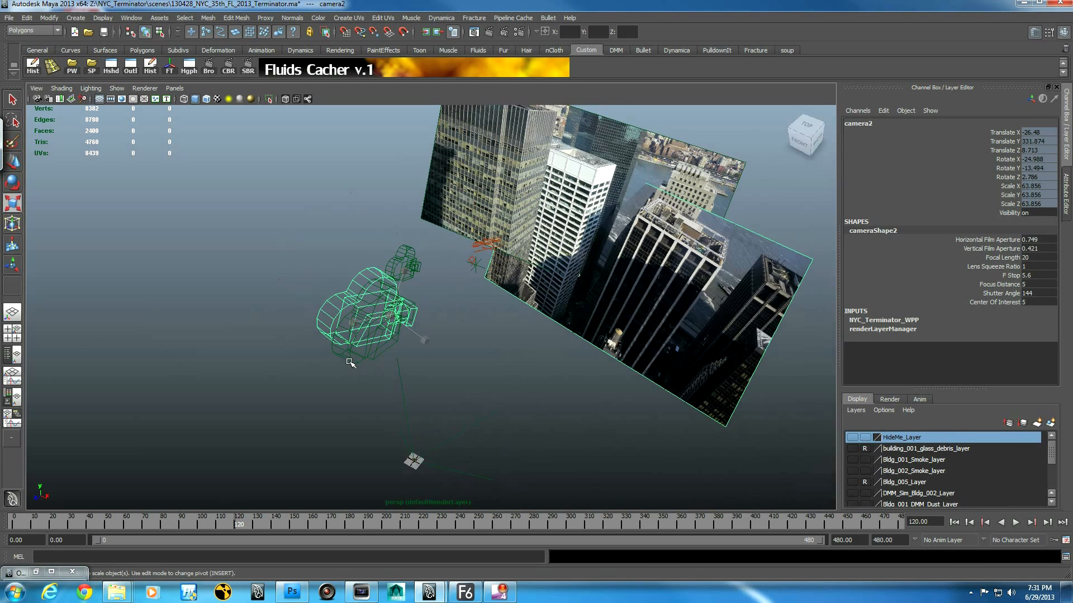
click(363, 371)
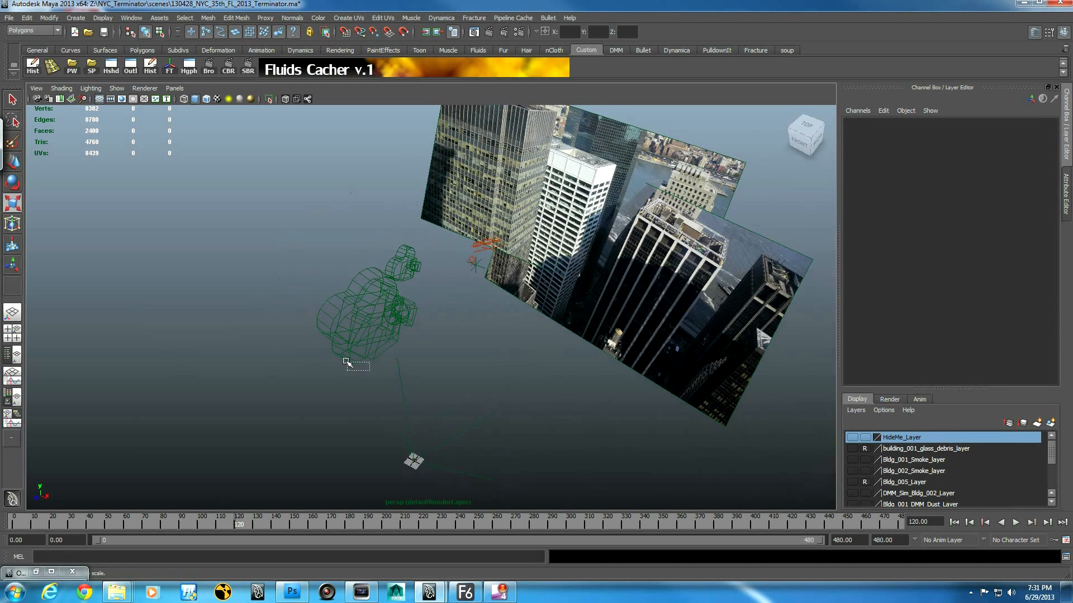
click(351, 363)
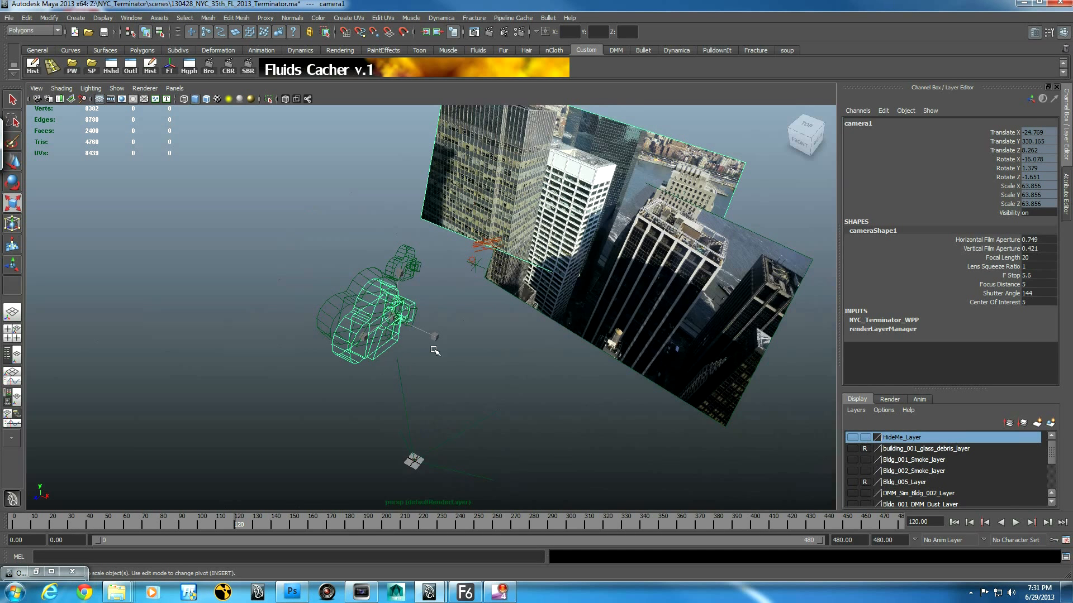
alt+middle_drag(478, 362, 455, 317)
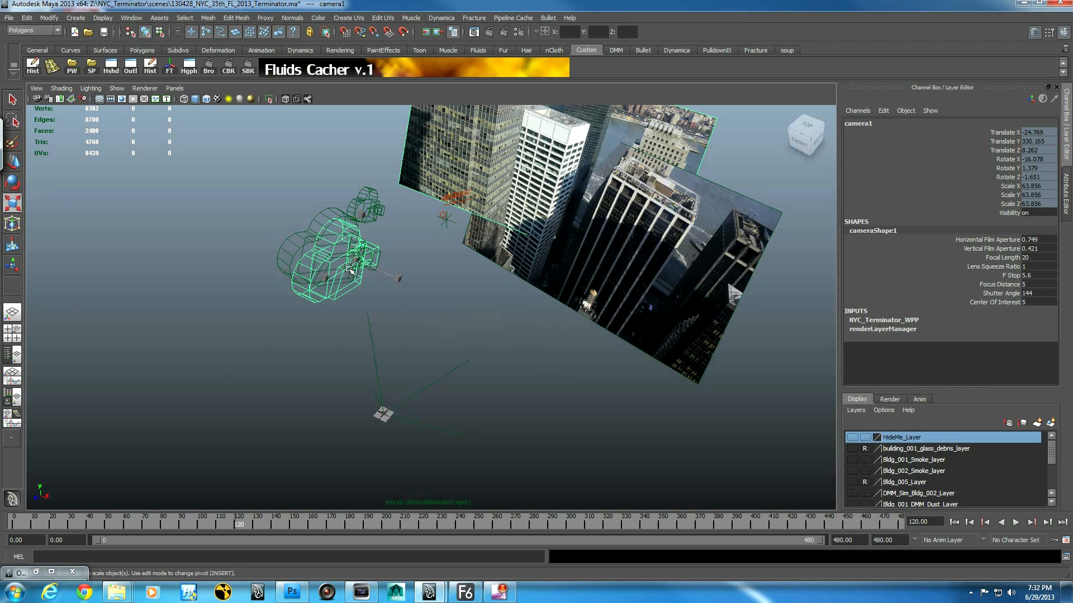
Look up the image plane import options and compare the image planes of camera1 and camera2 by selecting each camera.
click(36, 89)
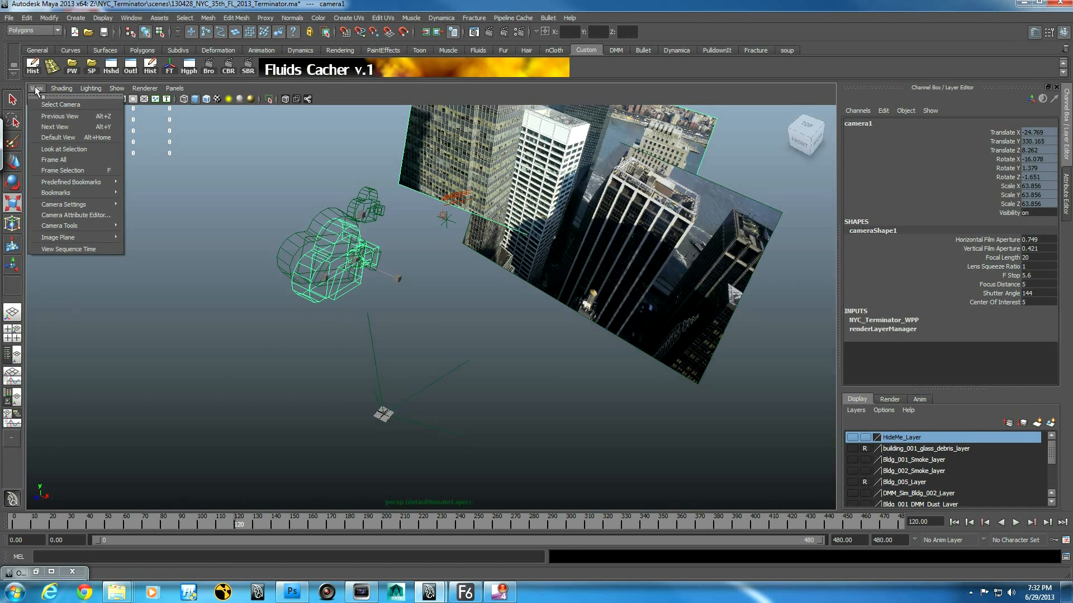
mouse_move(74, 240)
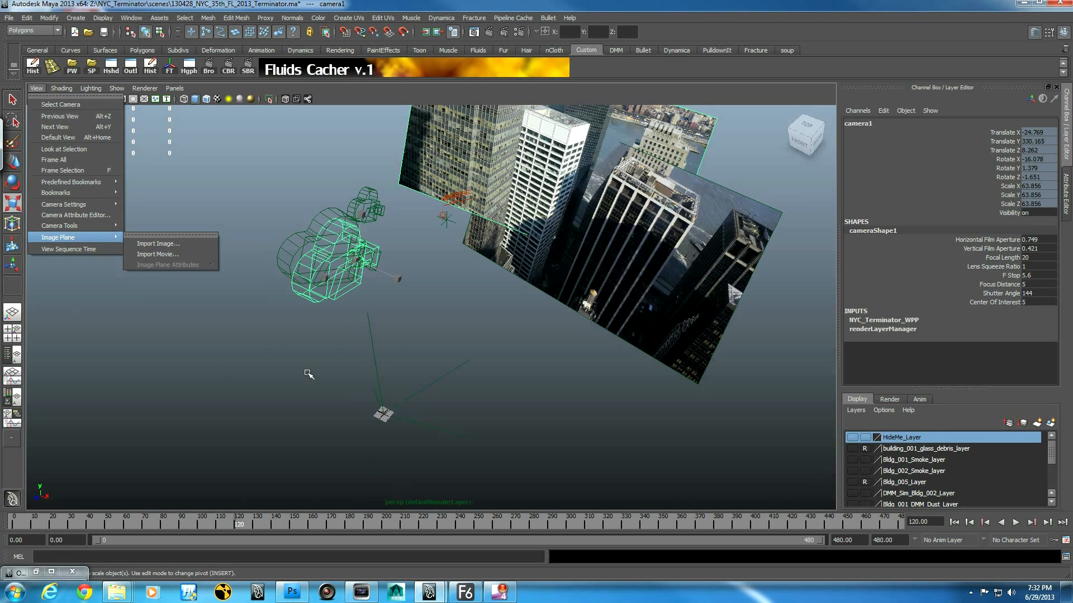
click(262, 358)
click(300, 240)
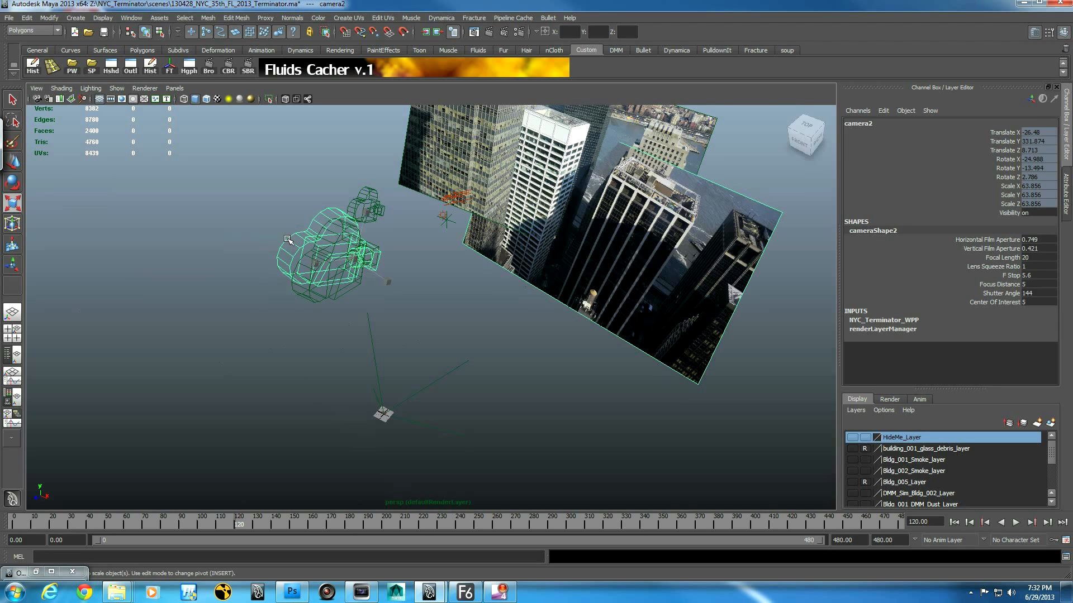
click(311, 300)
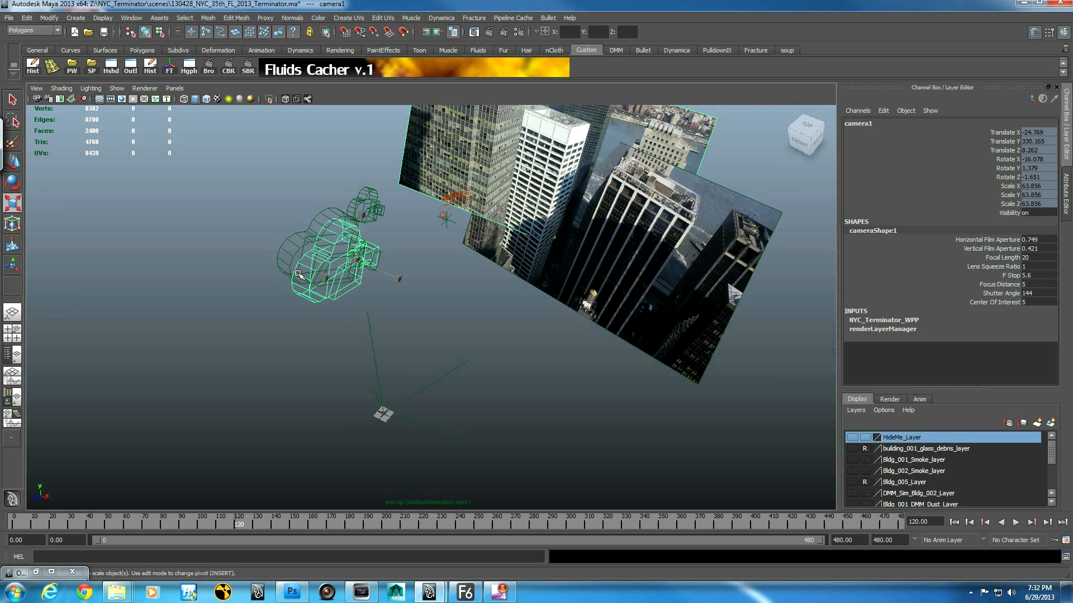
click(282, 244)
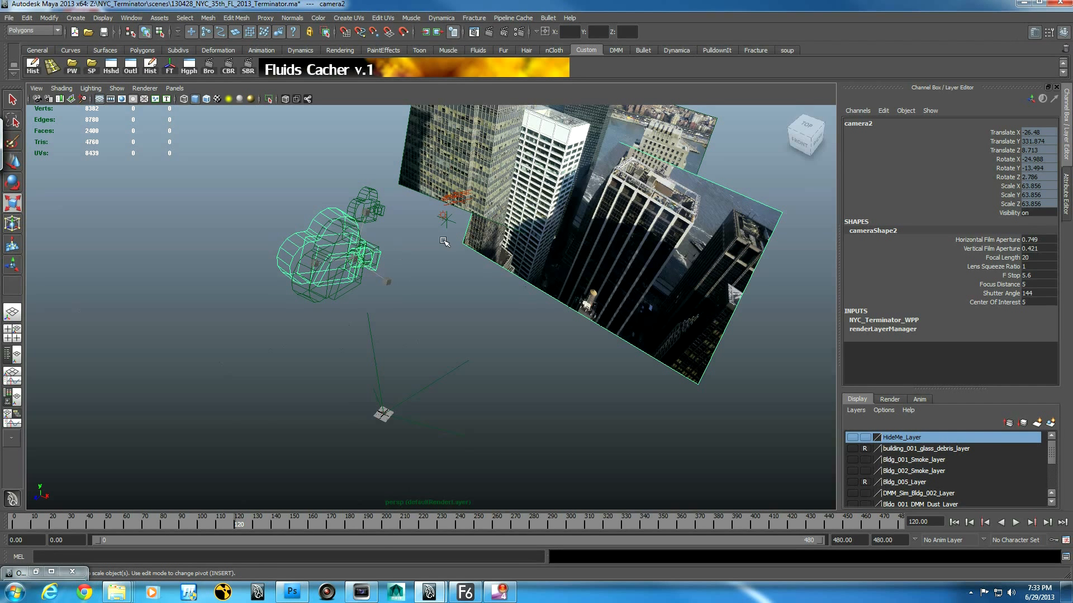
Examine both image planes up close and look through camera1 in the viewport.
alt+middle_drag(455, 261, 641, 264)
alt+right_drag(448, 325, 592, 324)
alt+middle_drag(592, 324, 497, 344)
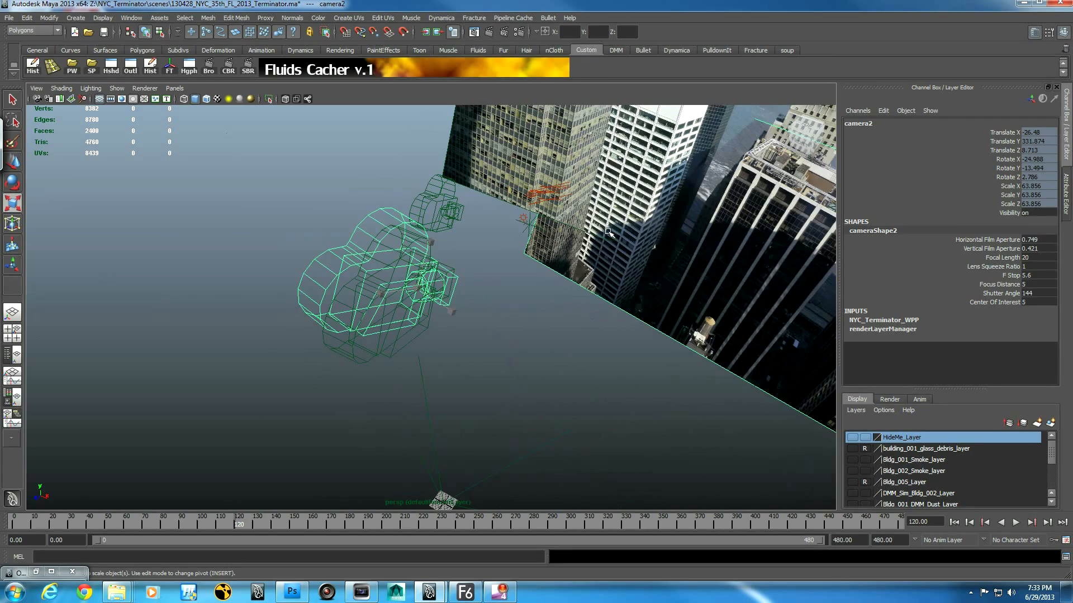
alt+middle_drag(660, 247, 577, 239)
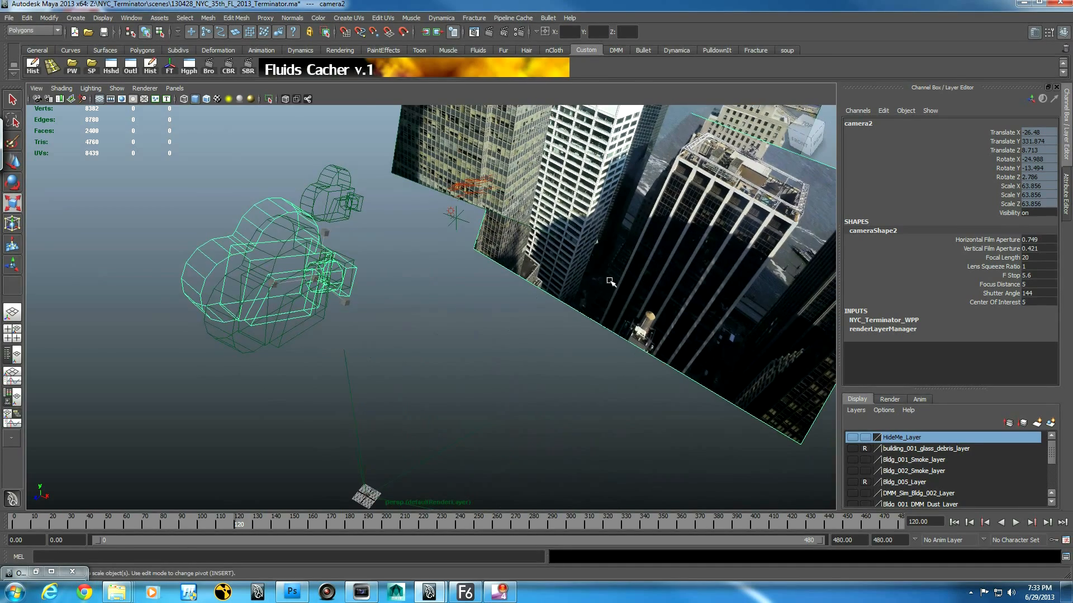
alt+drag(517, 270, 561, 257)
alt+right_drag(713, 268, 475, 261)
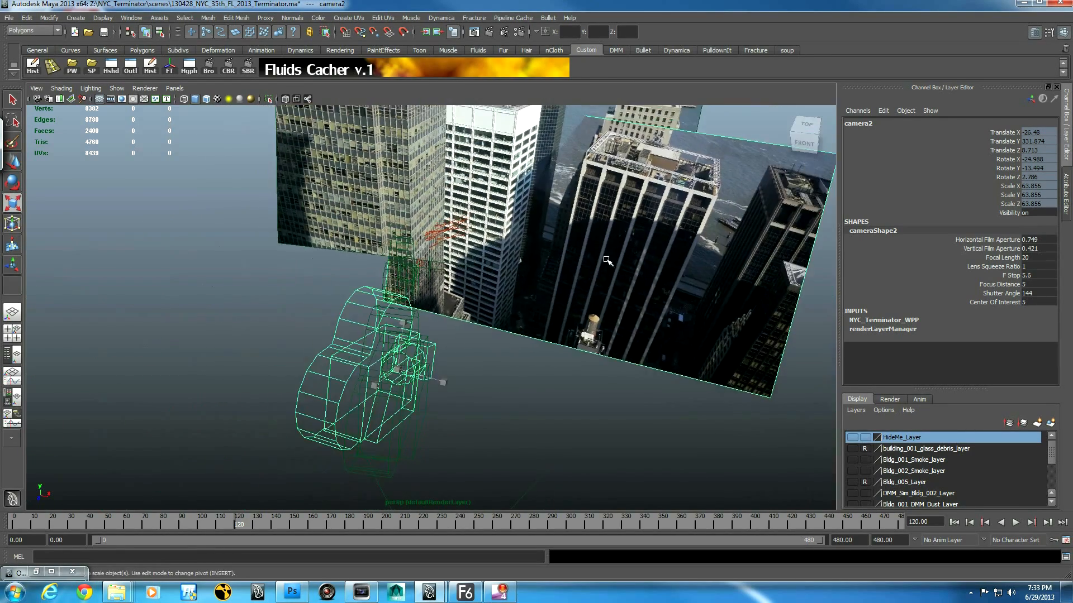
alt+middle_drag(607, 261, 607, 305)
click(174, 88)
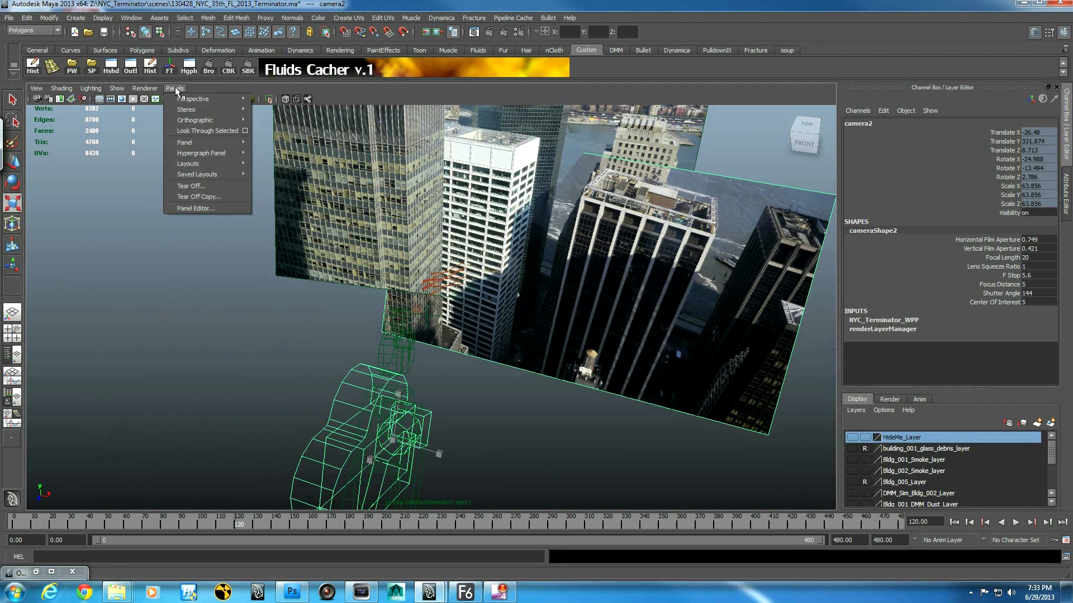
mouse_move(203, 98)
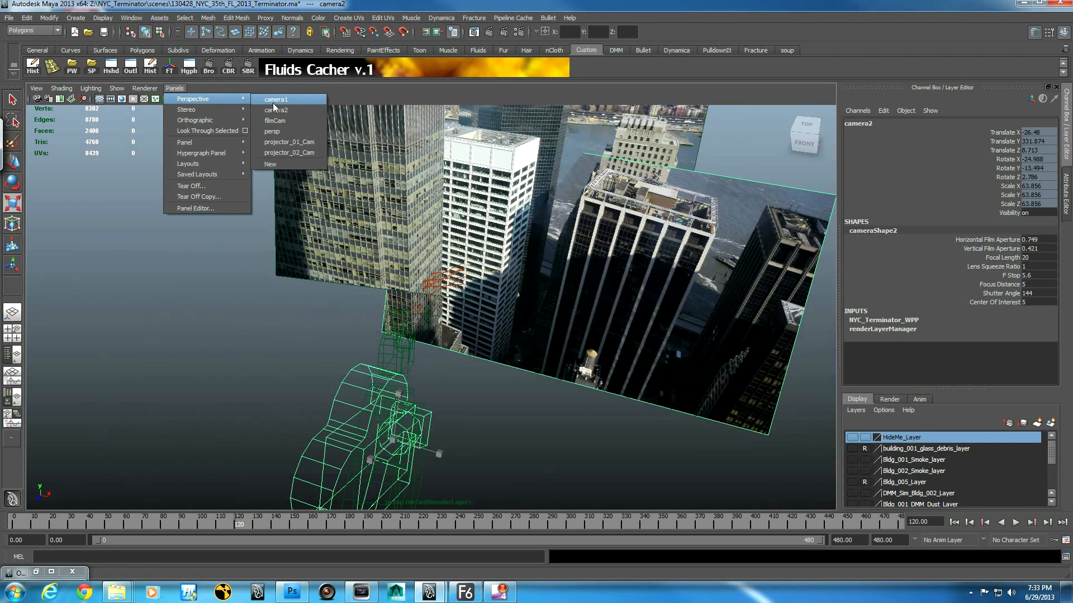
click(290, 99)
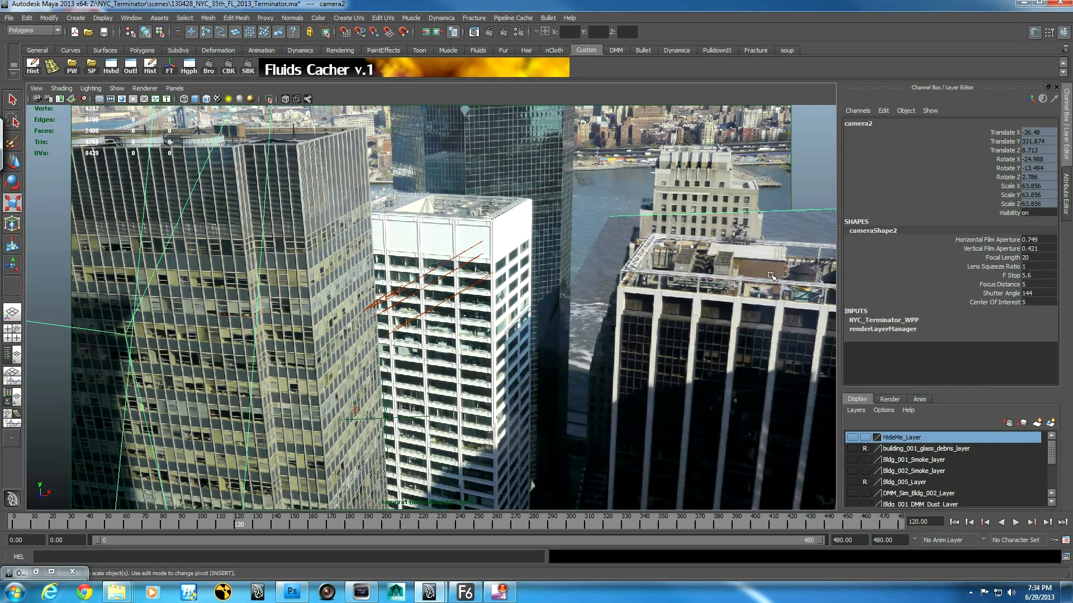
Look through camera2 and select the image plane of camera1 that overlaps its view.
click(177, 90)
click(279, 111)
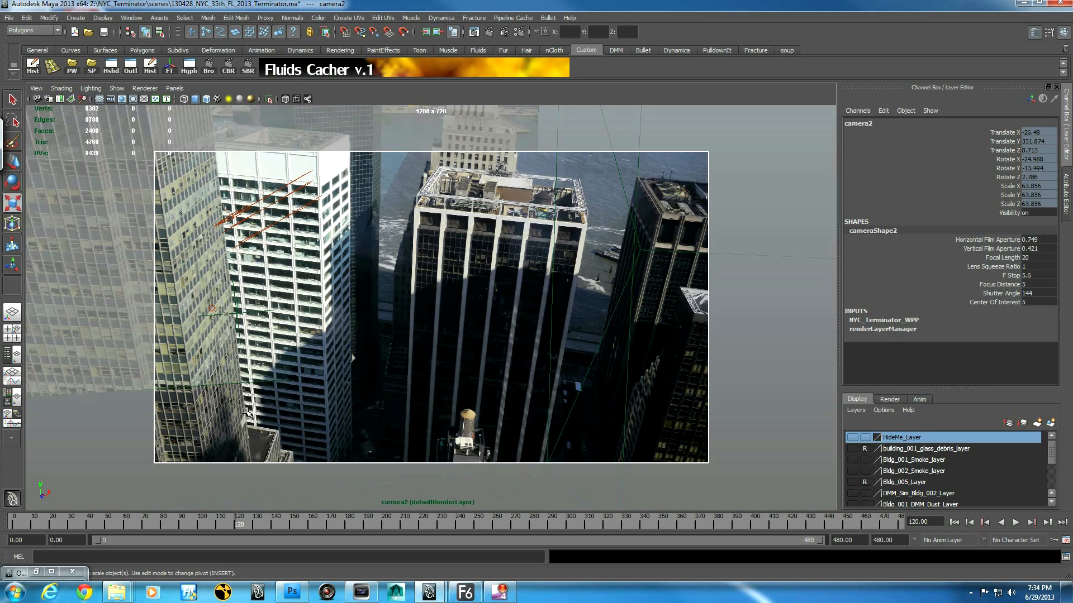
click(126, 391)
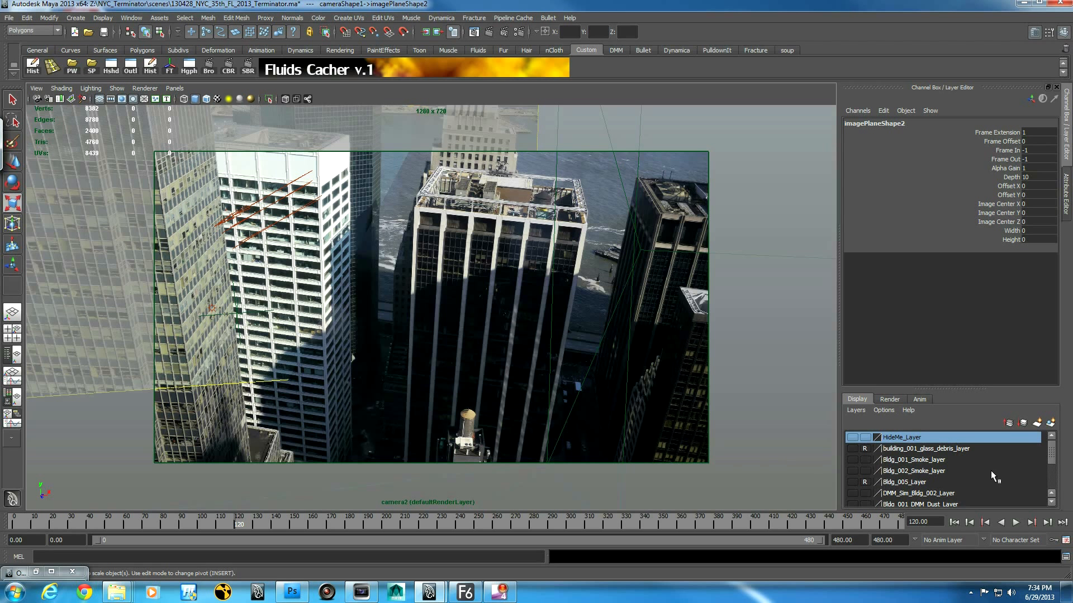
Make Bldg_005_Layer visible and selectable, and select the building_005 mesh over the dark tower.
scroll(1054, 458, down, 3)
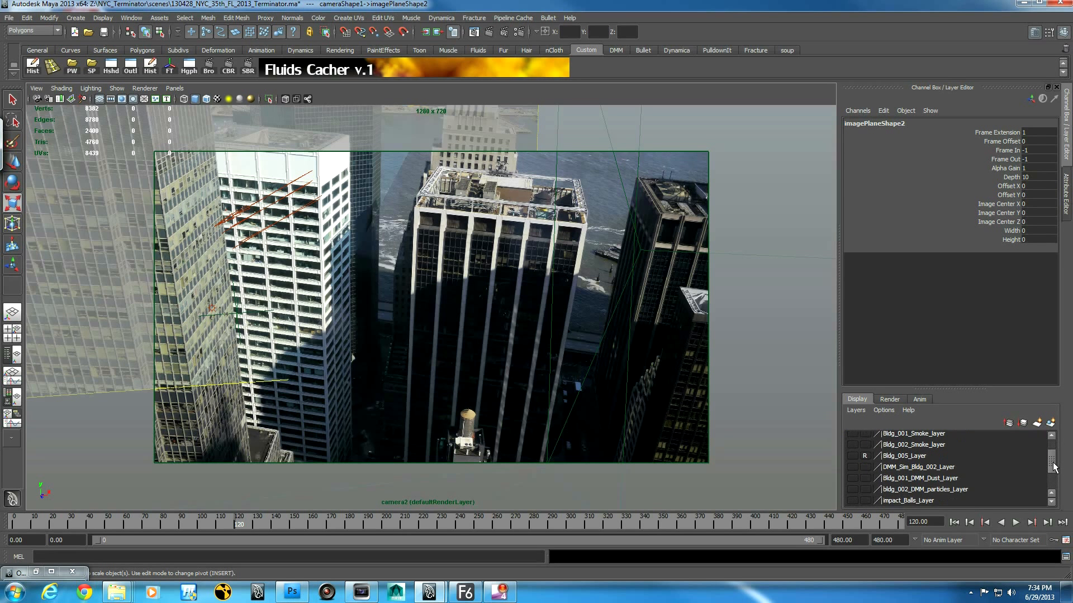
scroll(1055, 457, up, 3)
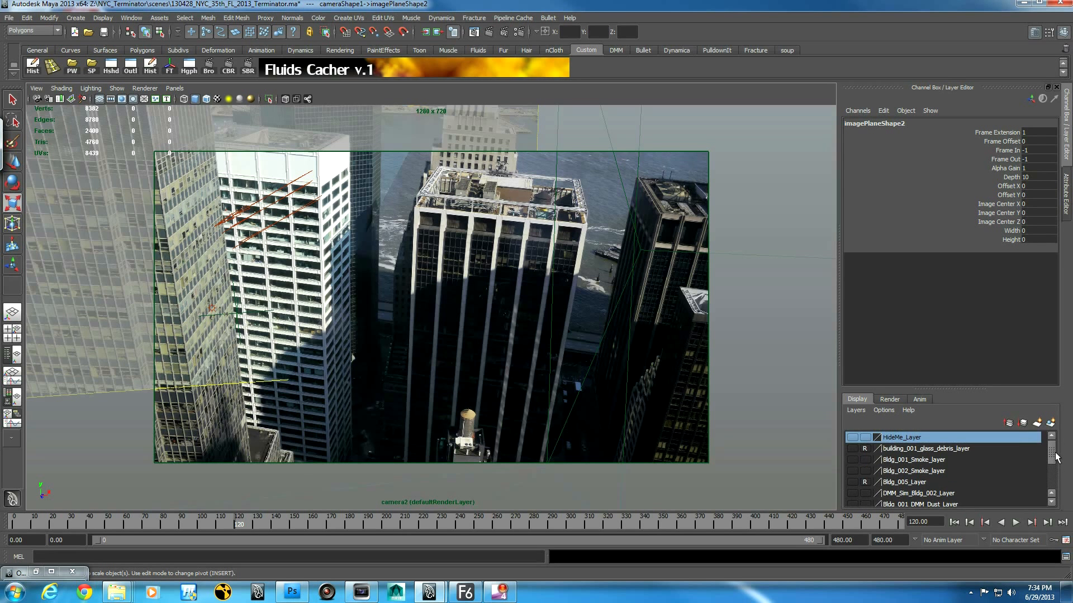
click(852, 482)
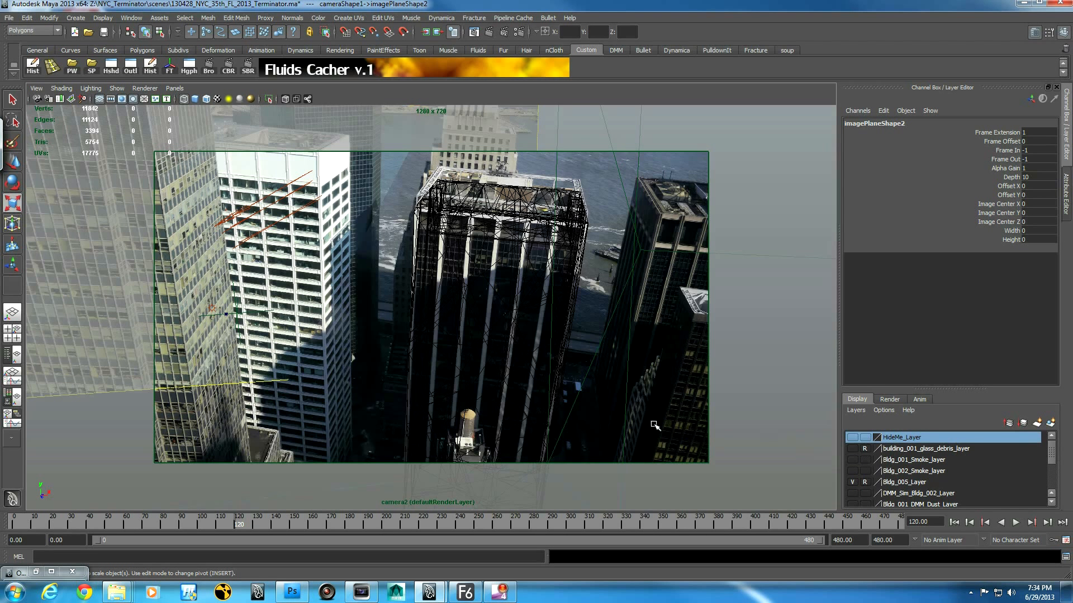
click(417, 383)
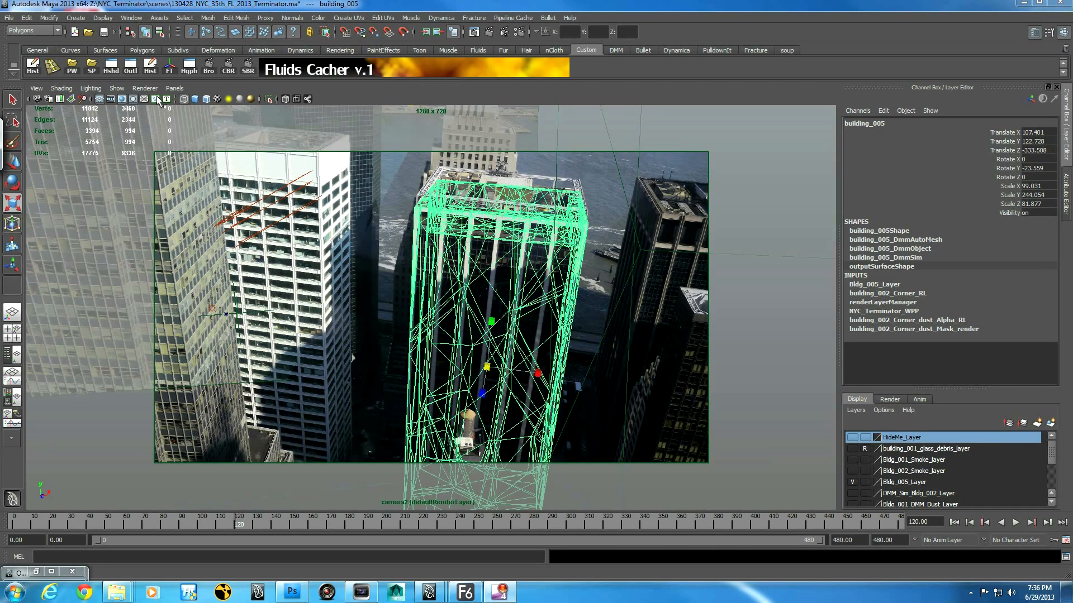
Check how building_005 lines up through camera1, and return the viewport to the persp camera.
click(174, 88)
mouse_move(226, 111)
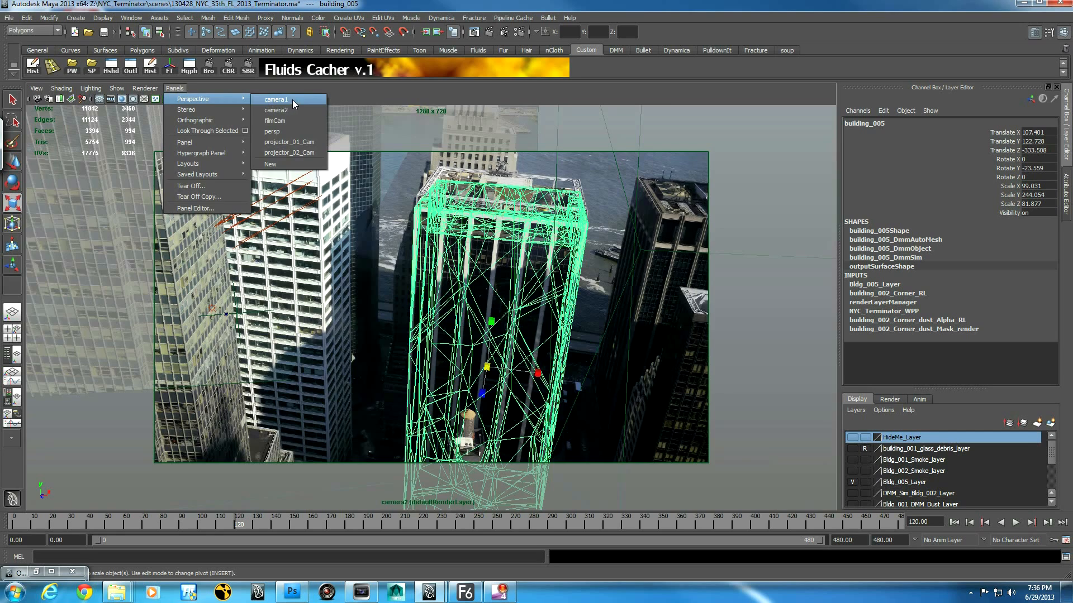
click(293, 99)
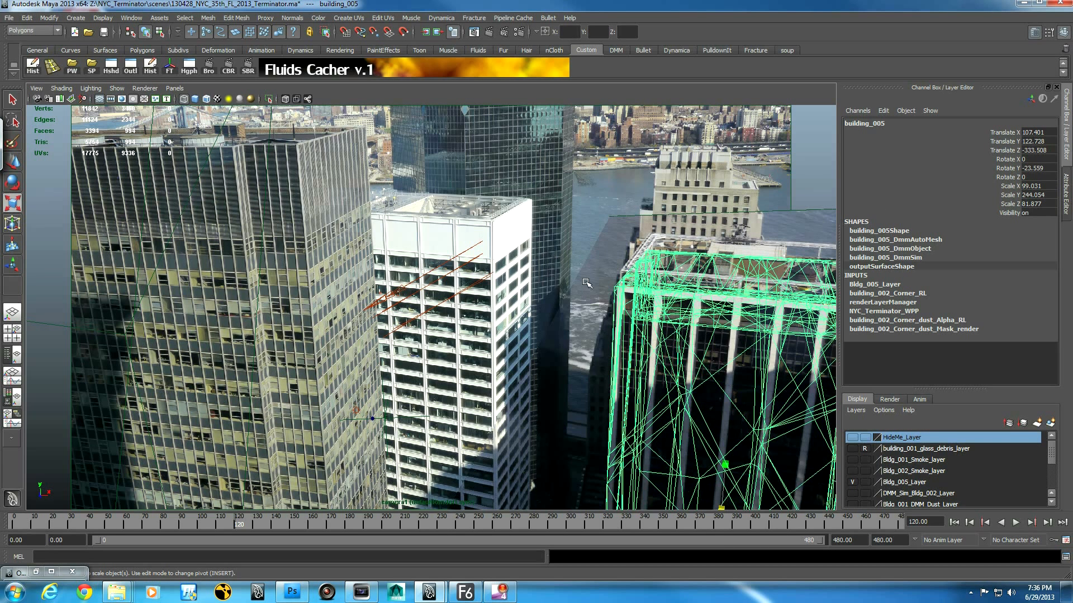
click(174, 88)
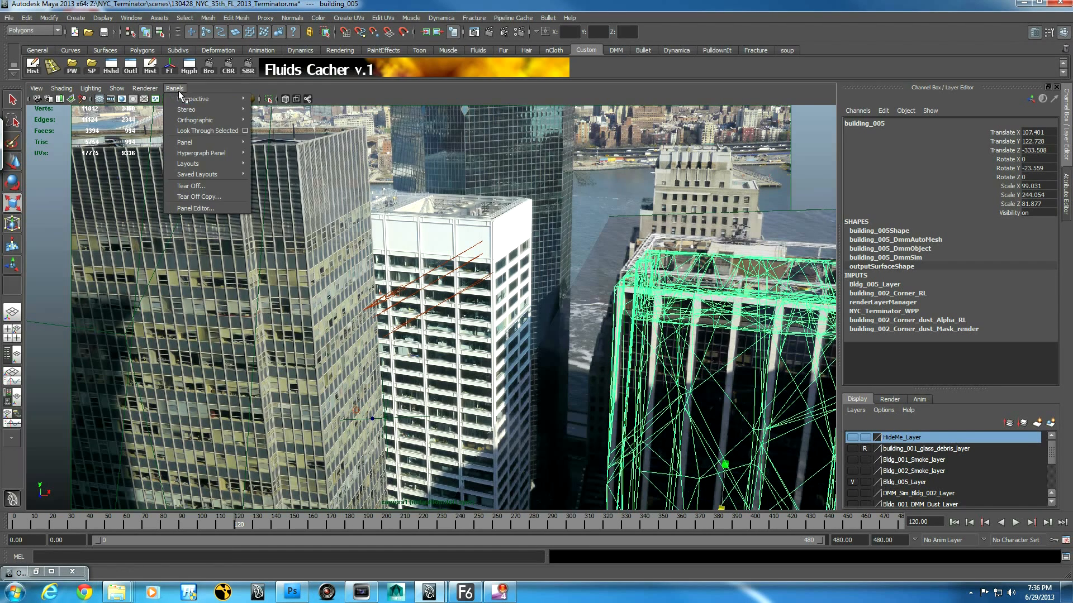
mouse_move(193, 99)
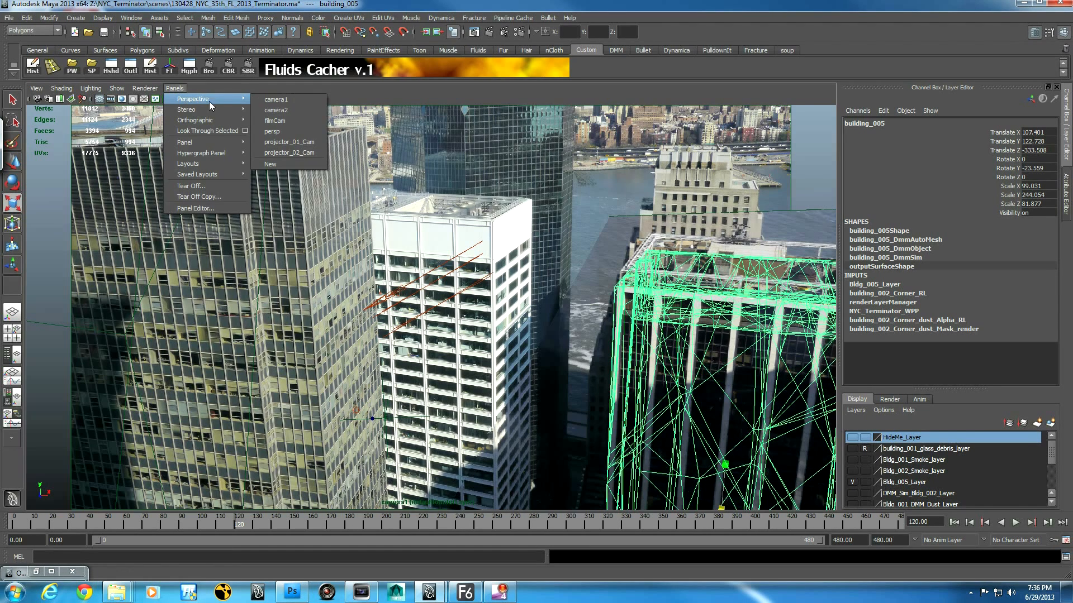
click(273, 132)
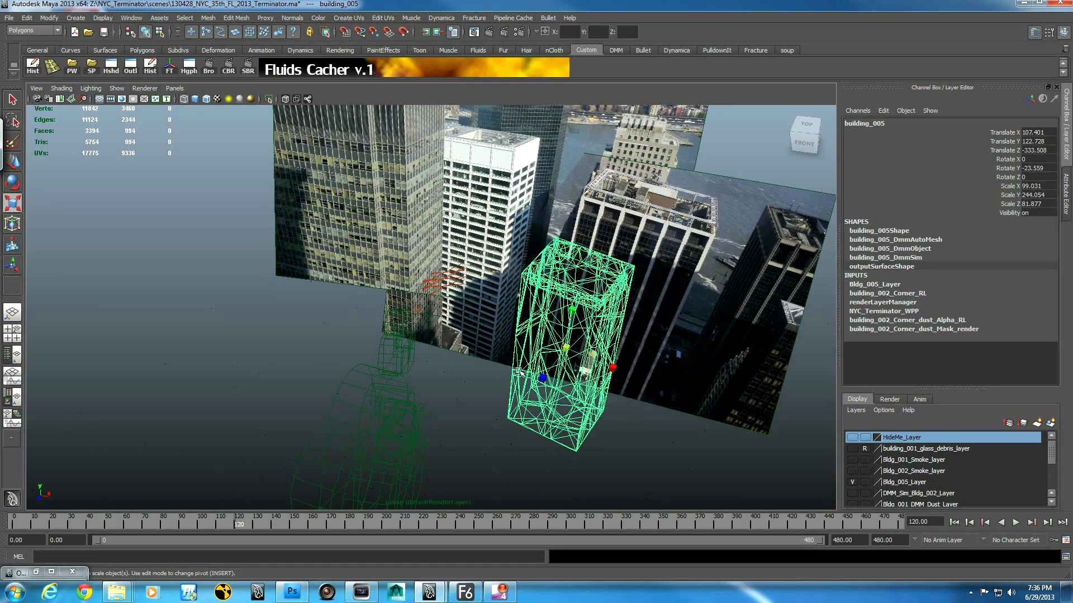
Turn on the visibility of buildings_Layer to show the modelled buildings in front of the image planes.
alt+drag(482, 375, 439, 367)
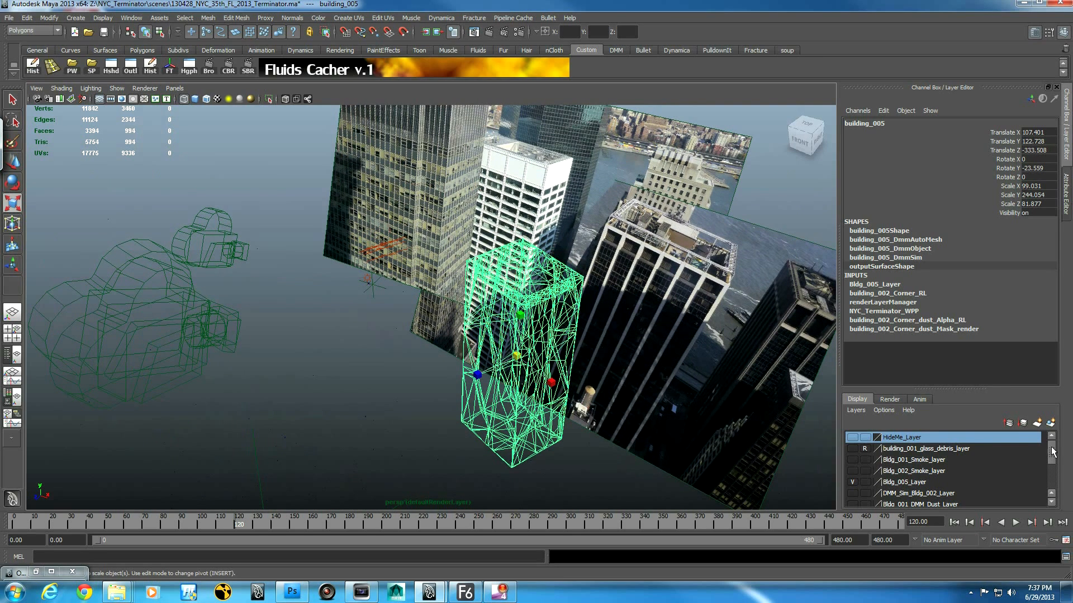
scroll(1053, 452, down, 2)
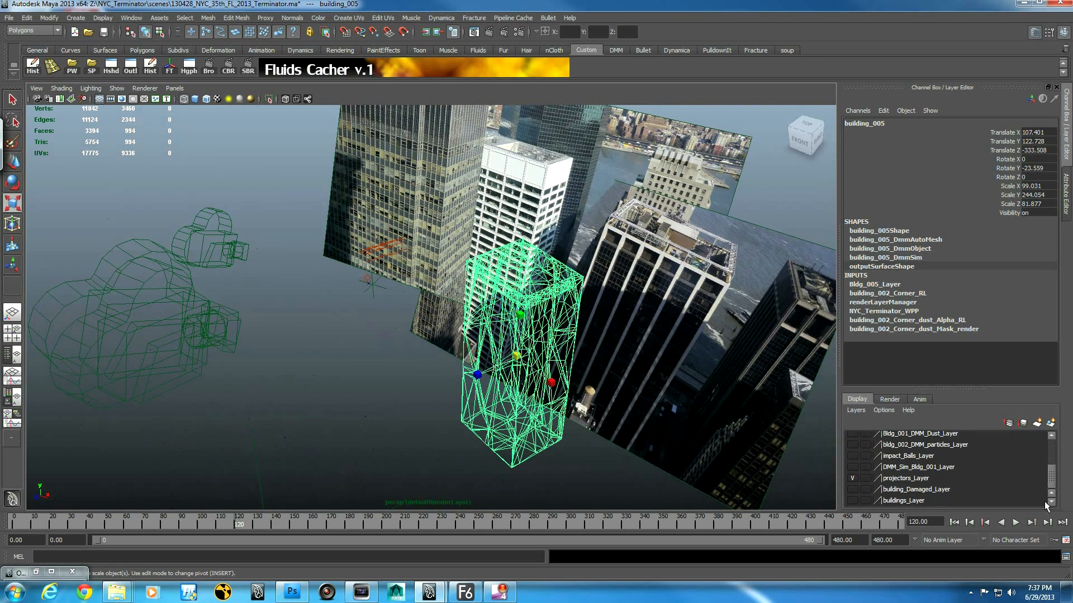
click(853, 501)
mouse_move(559, 360)
alt+mouse_down()
mouse_move(613, 347)
mouse_move(656, 364)
mouse_move(608, 388)
mouse_move(562, 378)
alt+mouse_up()
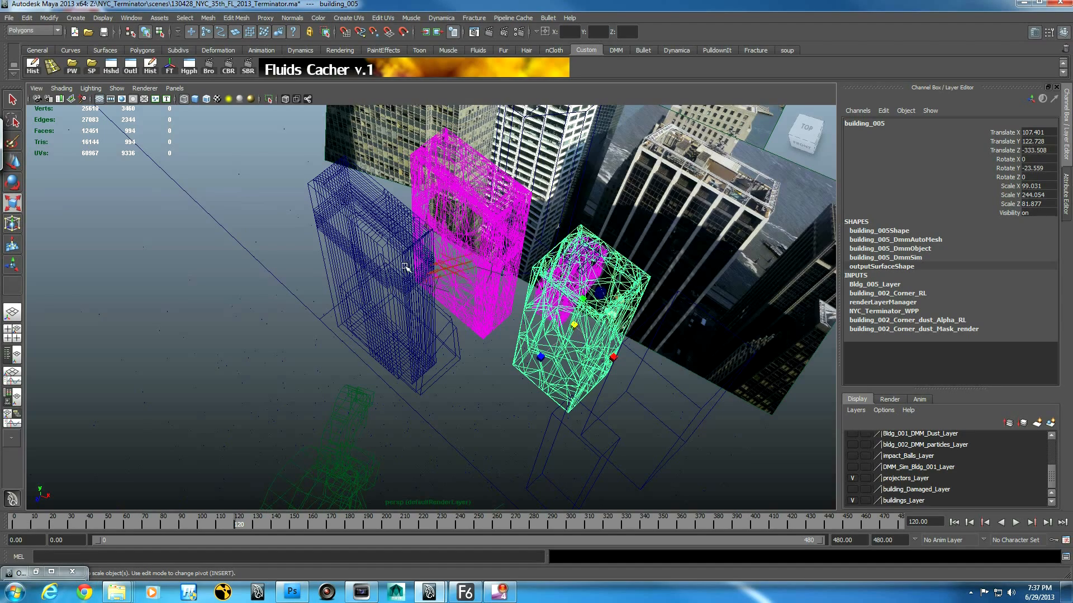
alt+drag(422, 310, 557, 318)
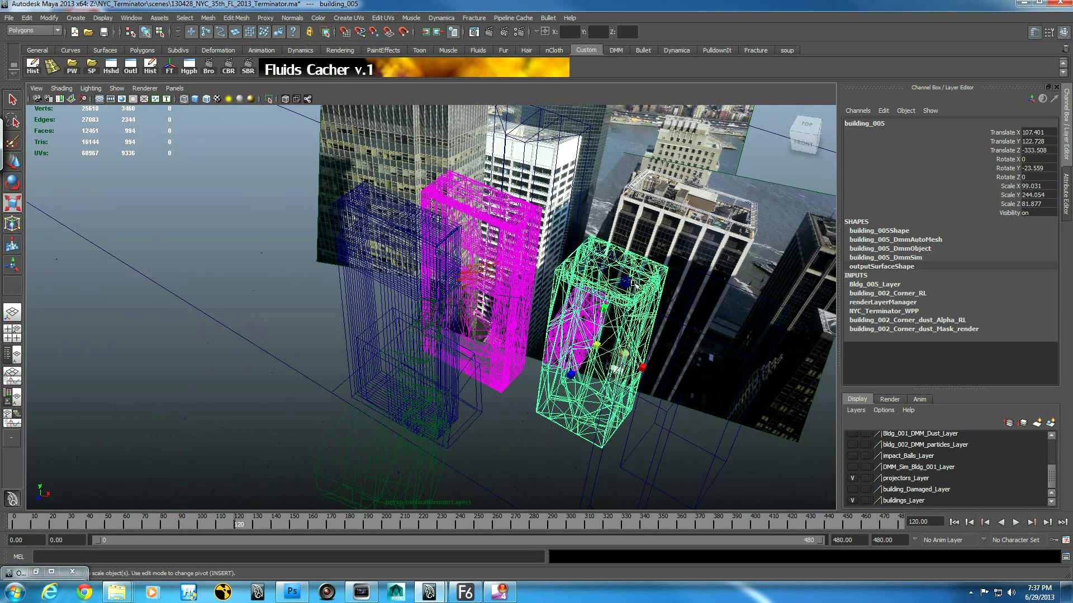
Display the DMM tool set and select the building_001_edge_BreakPoint object beside the front building.
click(618, 51)
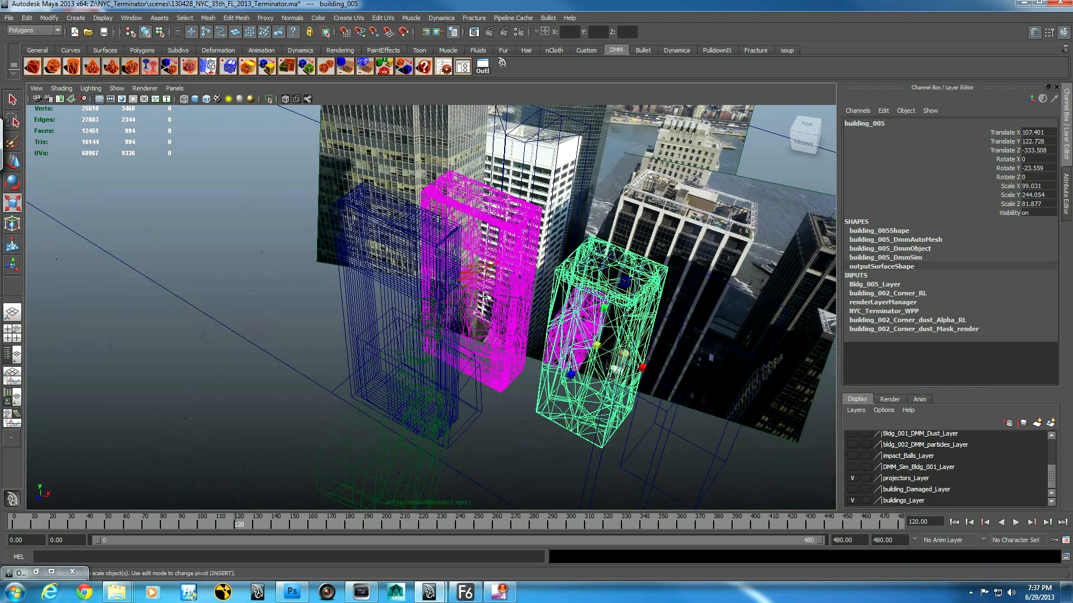
alt+drag(548, 327, 445, 317)
click(464, 276)
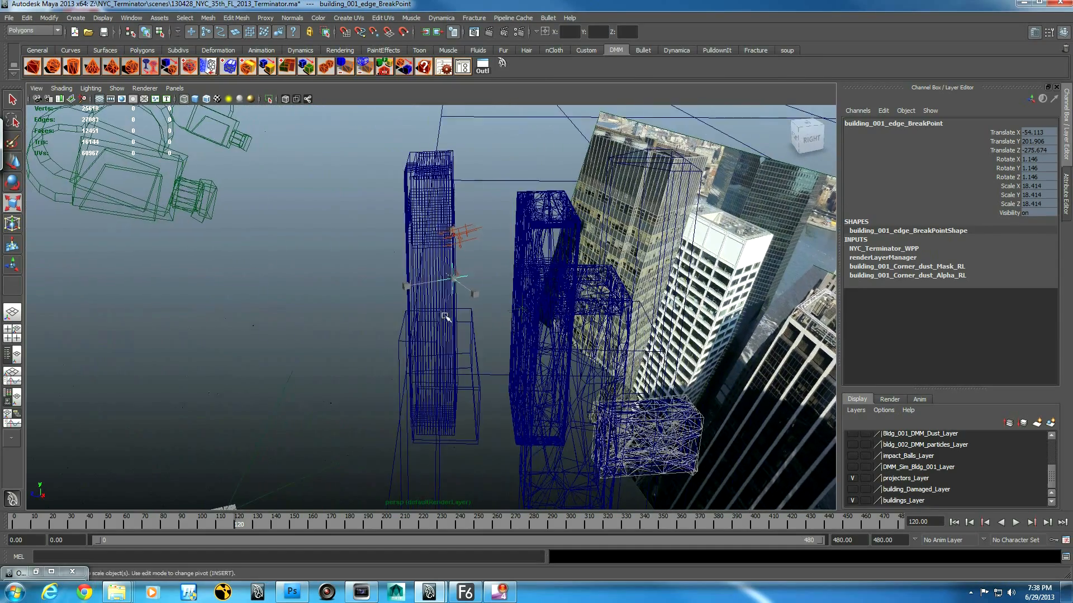
Extend the selection to the second object near the front buildings and examine the space between the wireframe towers.
click(513, 311)
shift+click(463, 276)
alt+drag(495, 319, 462, 289)
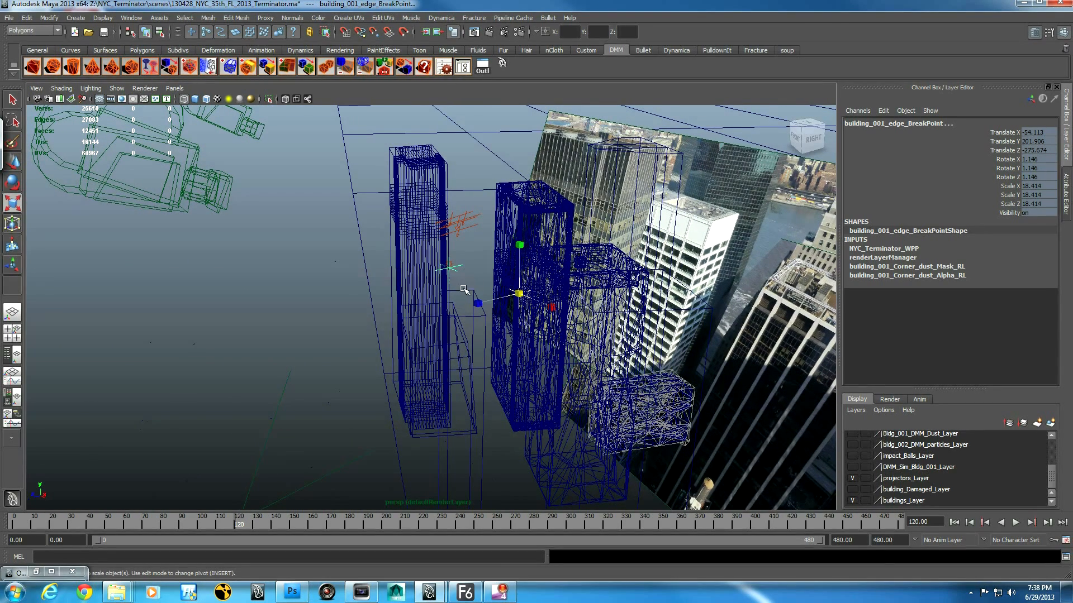
alt+drag(524, 308, 470, 246)
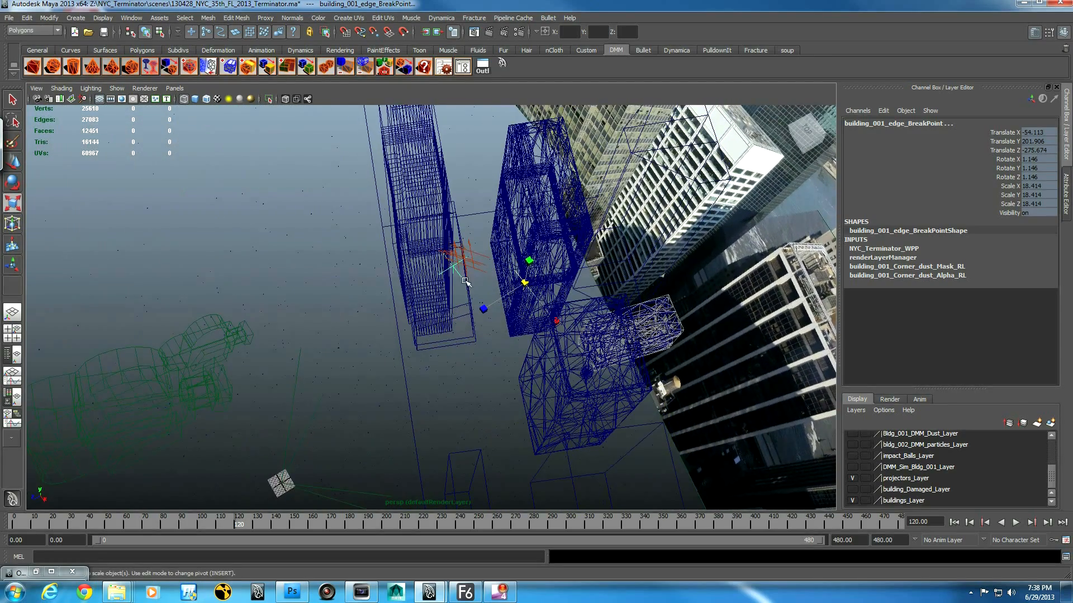
alt+right_drag(339, 298, 535, 303)
alt+middle_drag(538, 305, 559, 374)
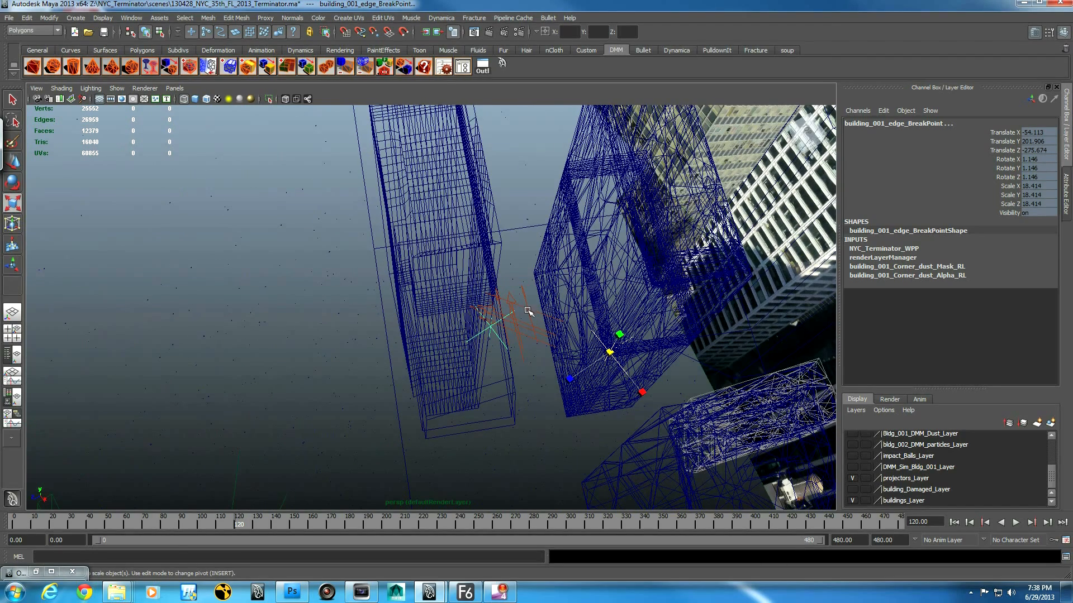
Select directionalLight_building_002 between the two front towers and inspect its placement.
click(534, 342)
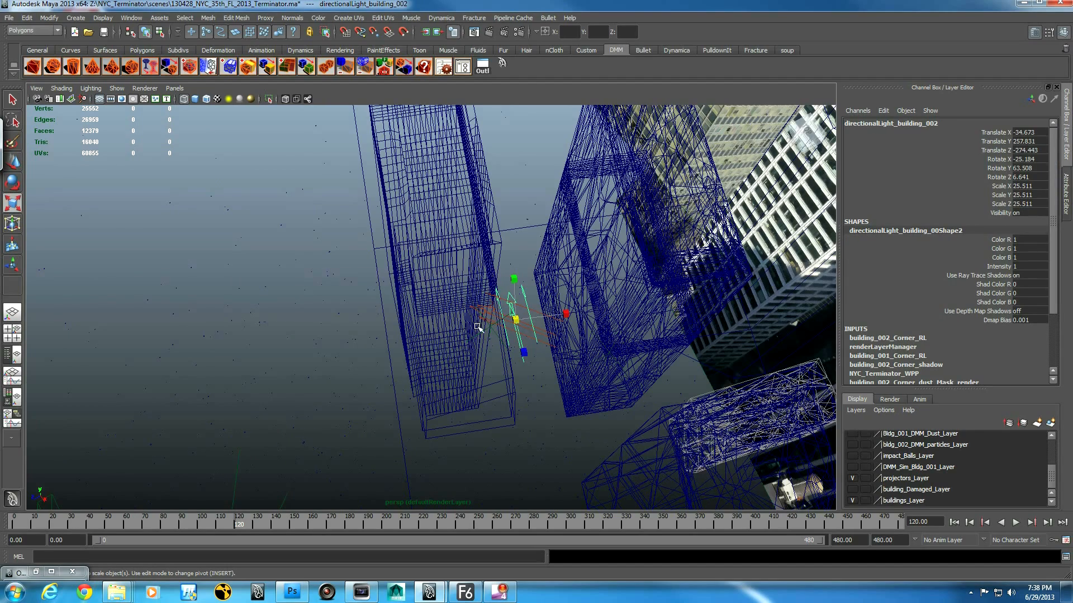
alt+right_drag(630, 331, 471, 320)
alt+drag(531, 327, 443, 278)
key(r)
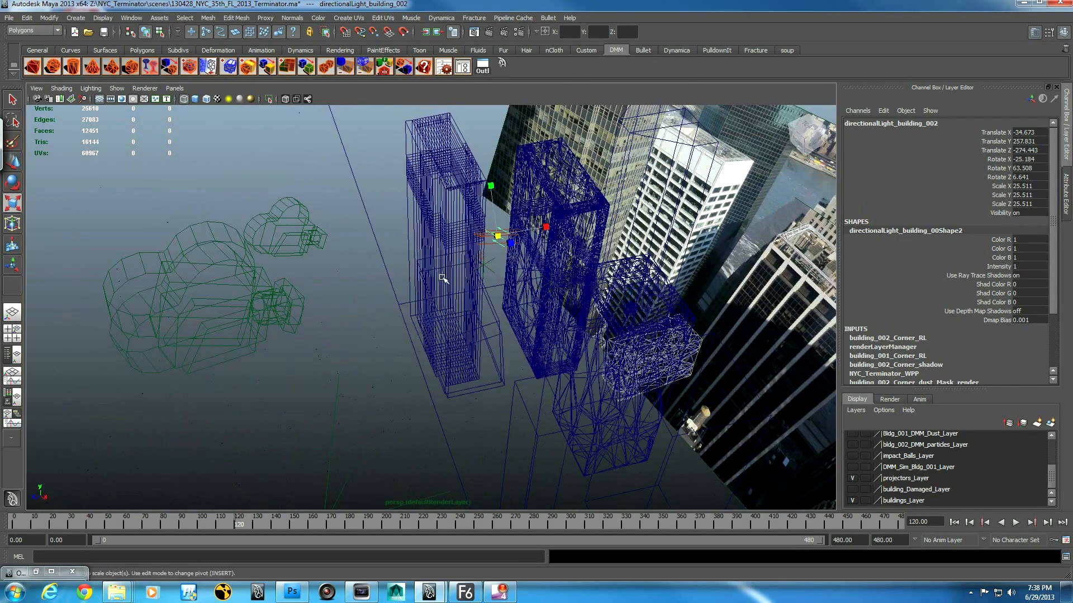
Select filmCam, preview its animated move along the timeline, and return to frame 0.
alt+middle_drag(466, 285, 433, 292)
click(366, 212)
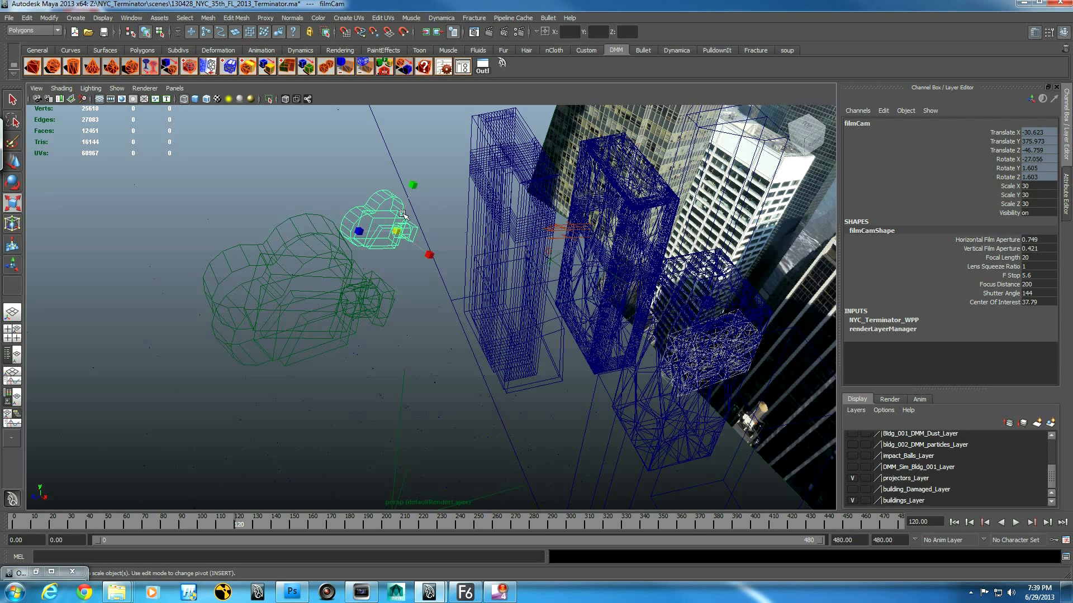
drag(240, 522, 22, 519)
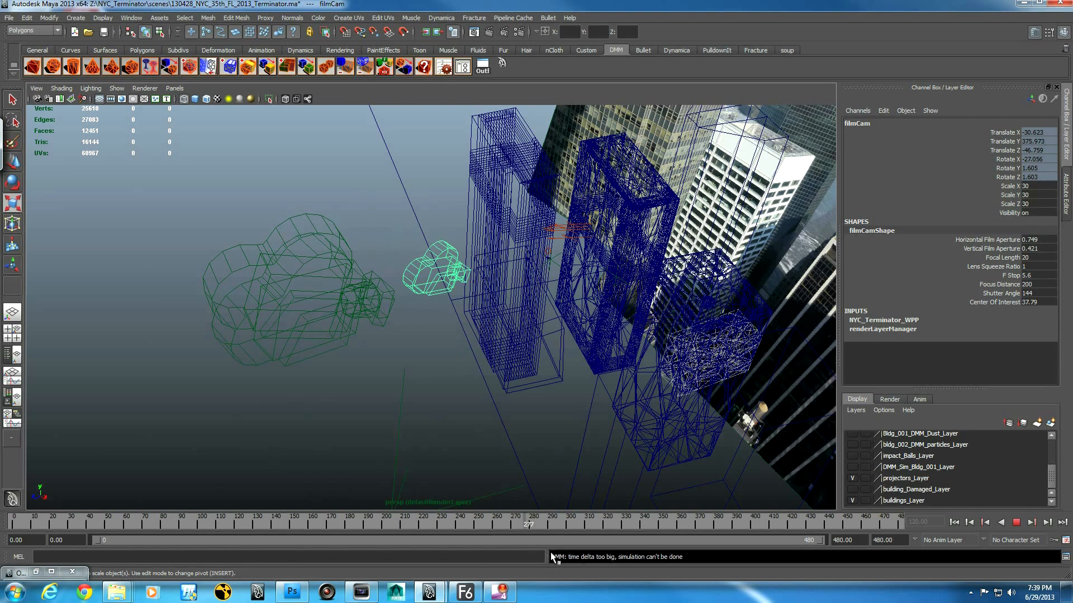
drag(596, 550, 2, 501)
Examine filmCam's starting position and how the wireframe buildings sit in front of the photo image planes from several angles.
alt+middle_drag(370, 385, 249, 370)
mouse_move(248, 370)
alt+mouse_down()
mouse_move(304, 383)
mouse_move(259, 374)
alt+mouse_up()
alt+middle_drag(383, 407, 445, 370)
alt+drag(445, 369, 492, 371)
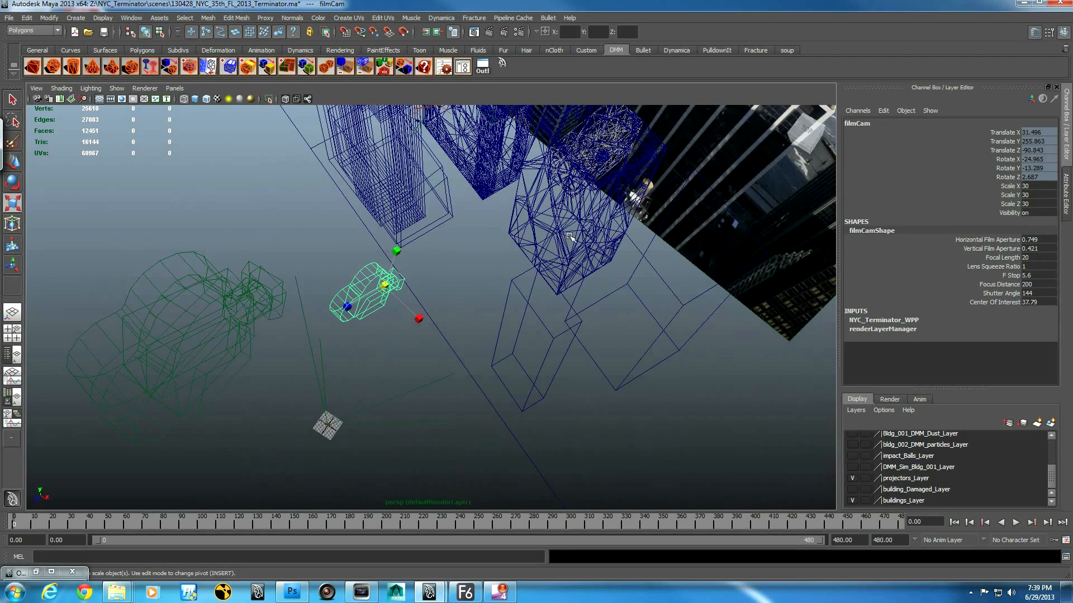
alt+drag(604, 358, 587, 387)
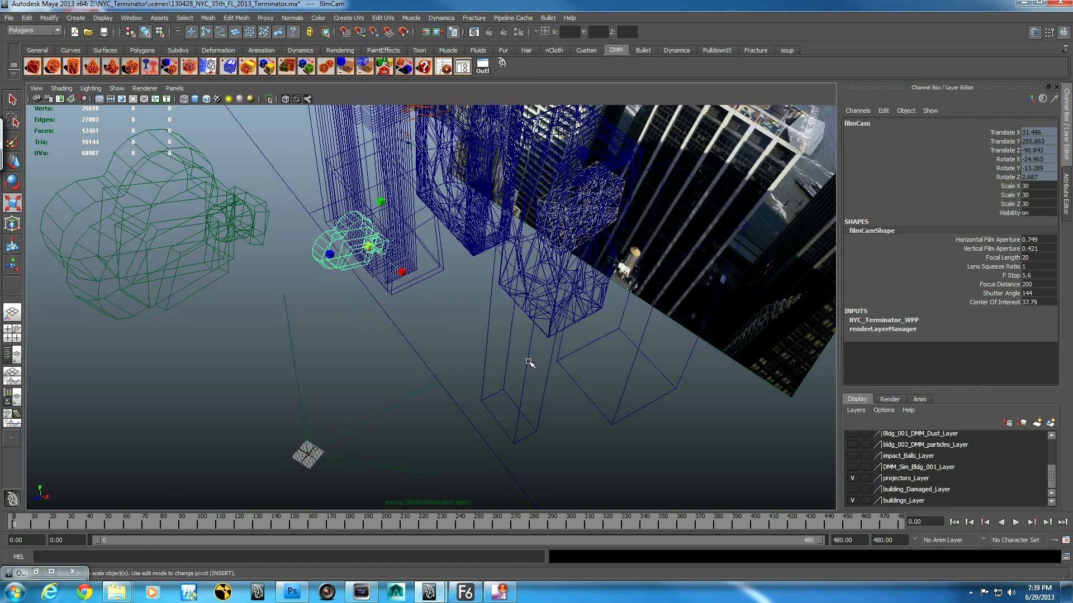
mouse_move(483, 342)
alt+mouse_down()
mouse_move(470, 375)
mouse_move(493, 345)
alt+mouse_up()
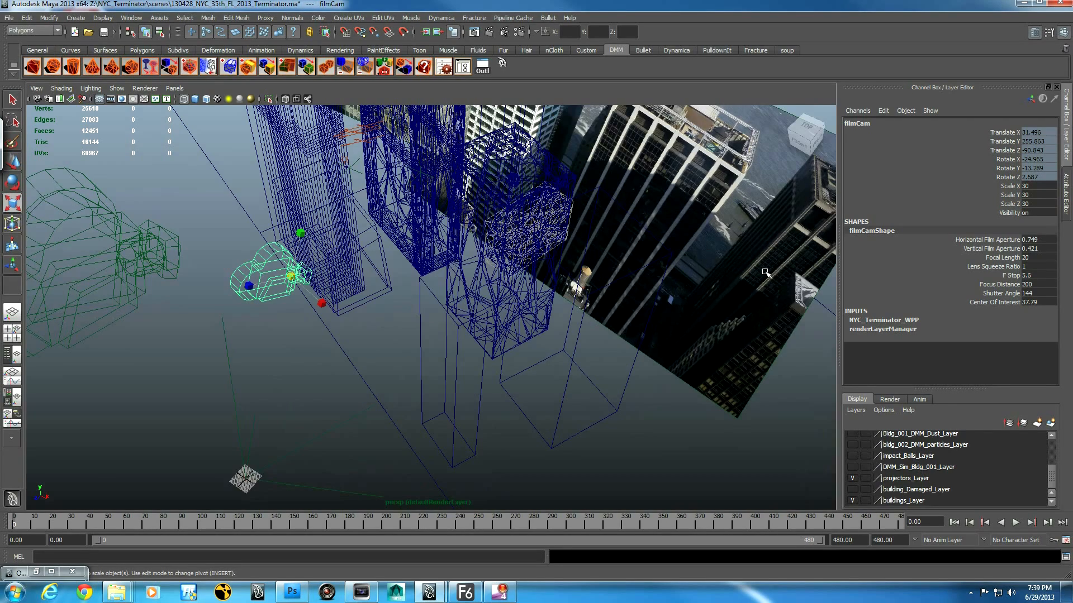
alt+drag(753, 356, 536, 357)
alt+middle_drag(536, 357, 527, 461)
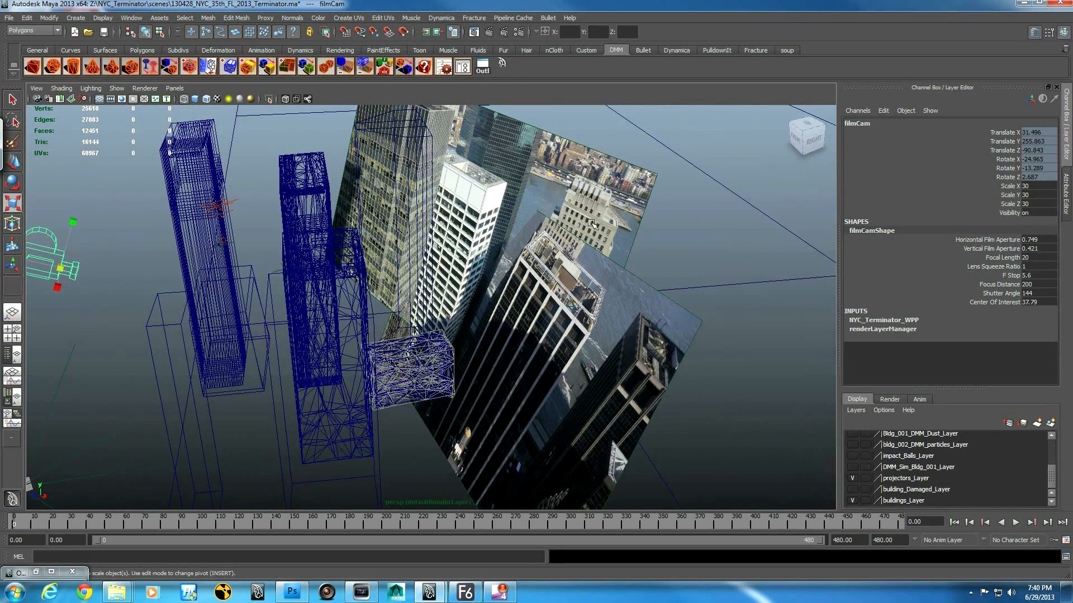
click(354, 283)
alt+drag(354, 283, 408, 302)
alt+drag(638, 251, 498, 325)
alt+right_drag(681, 406, 387, 396)
alt+drag(387, 396, 566, 394)
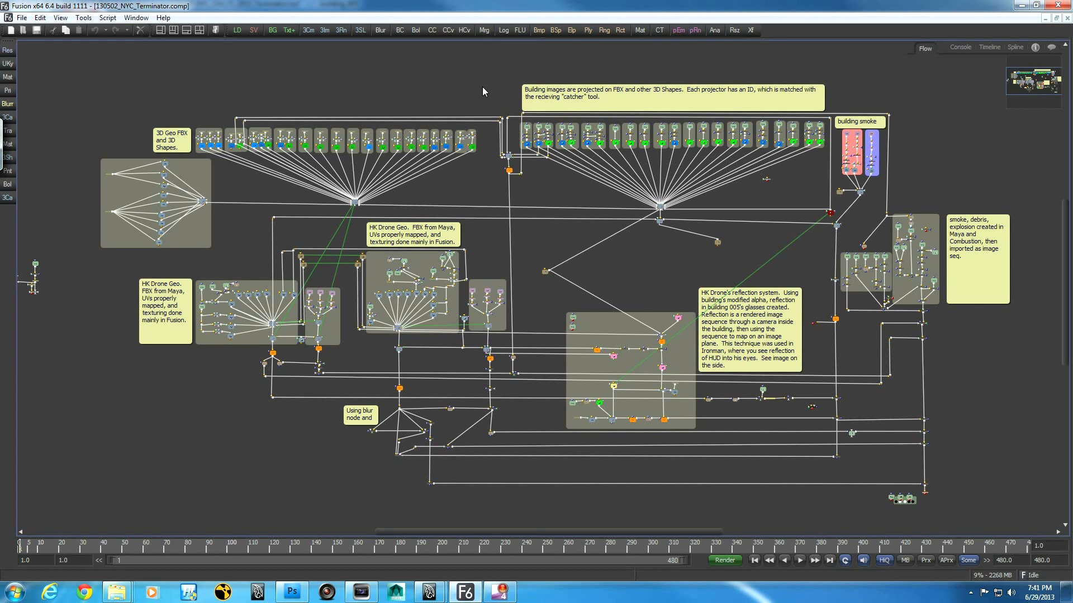
Switch to Fusion and show the viewers above an enlarged flow area with the 3D Geo FBX and 3D Shapes tools.
key(F4)
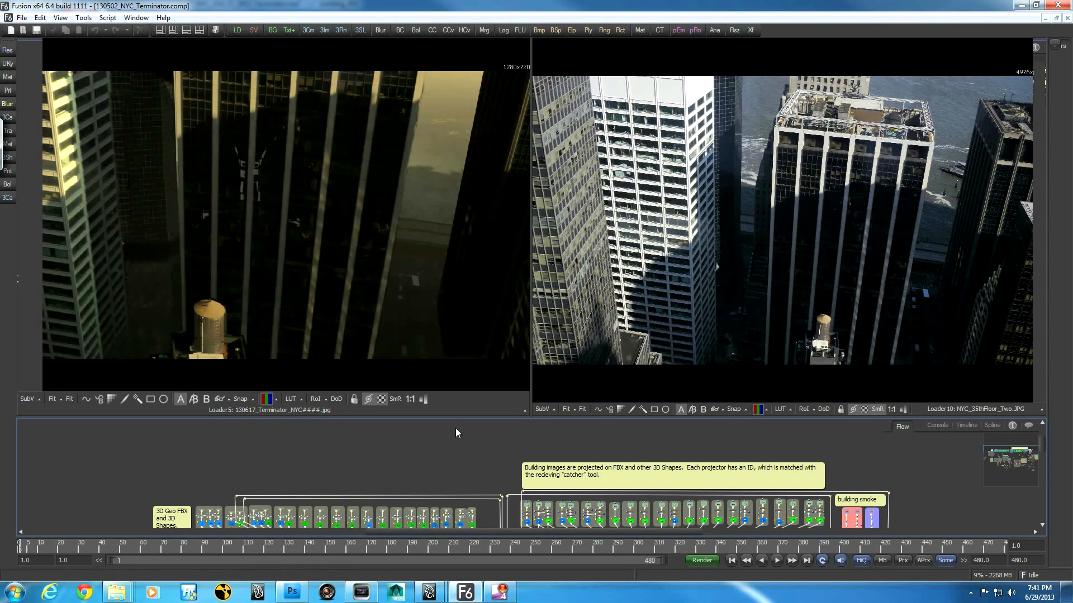
drag(464, 417, 466, 338)
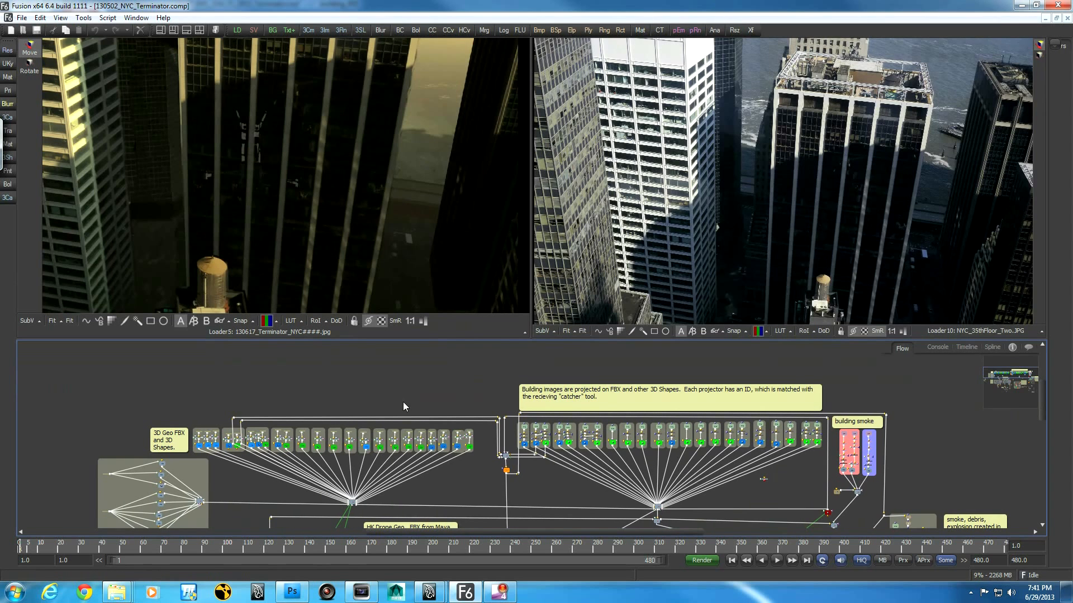
middle_drag(403, 402, 448, 365)
middle_drag(311, 359, 434, 363)
middle_drag(512, 388, 522, 337)
middle_drag(708, 497, 721, 483)
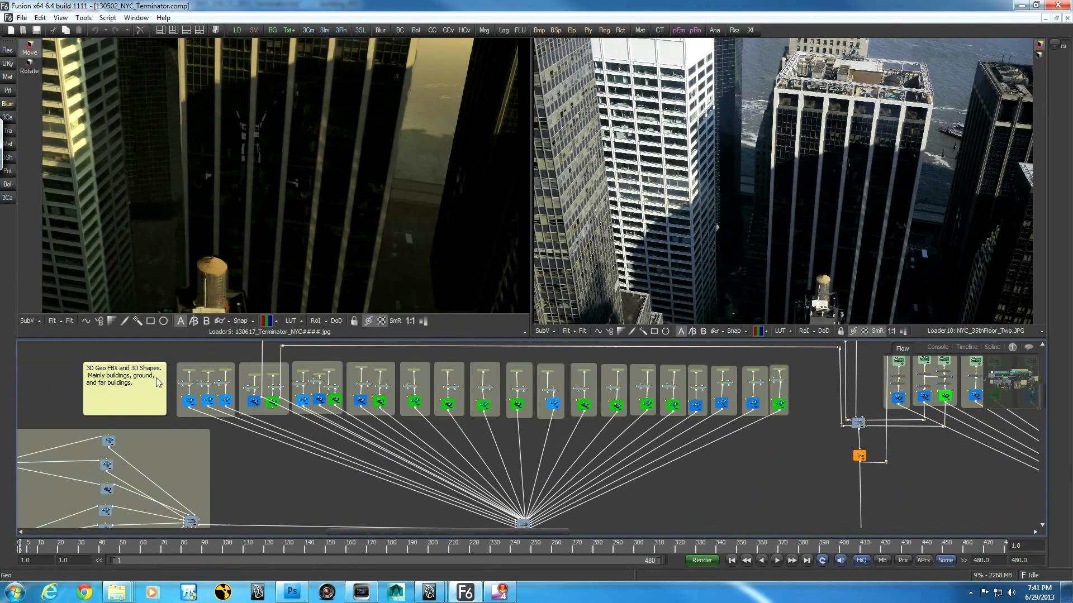
Open the FBX import dialog to view the files in Z:\NYC_Terminator\FBX, and cancel without importing.
click(21, 18)
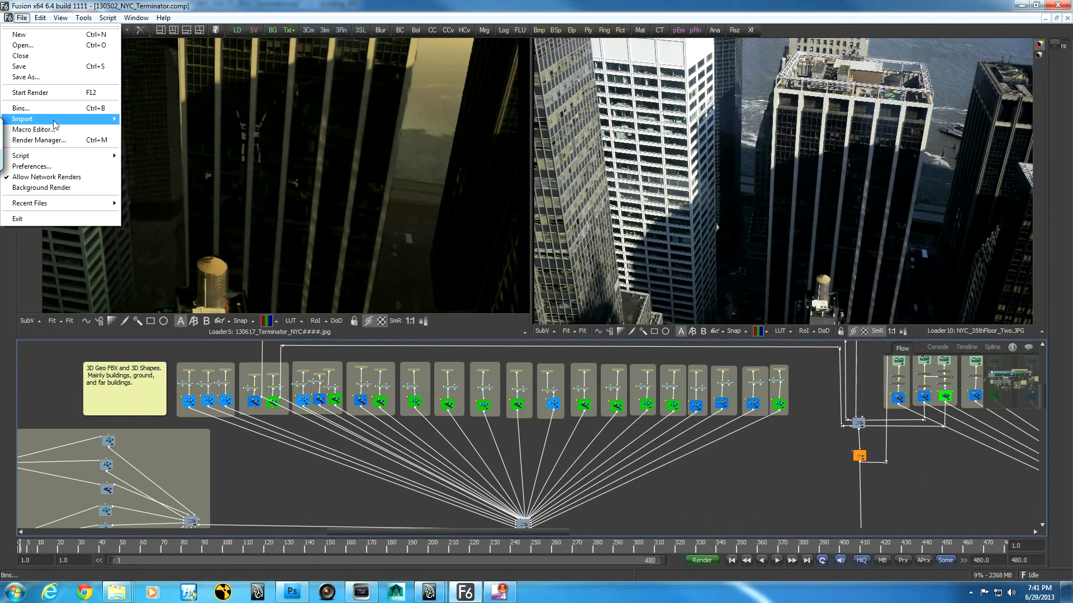
mouse_move(70, 119)
click(158, 137)
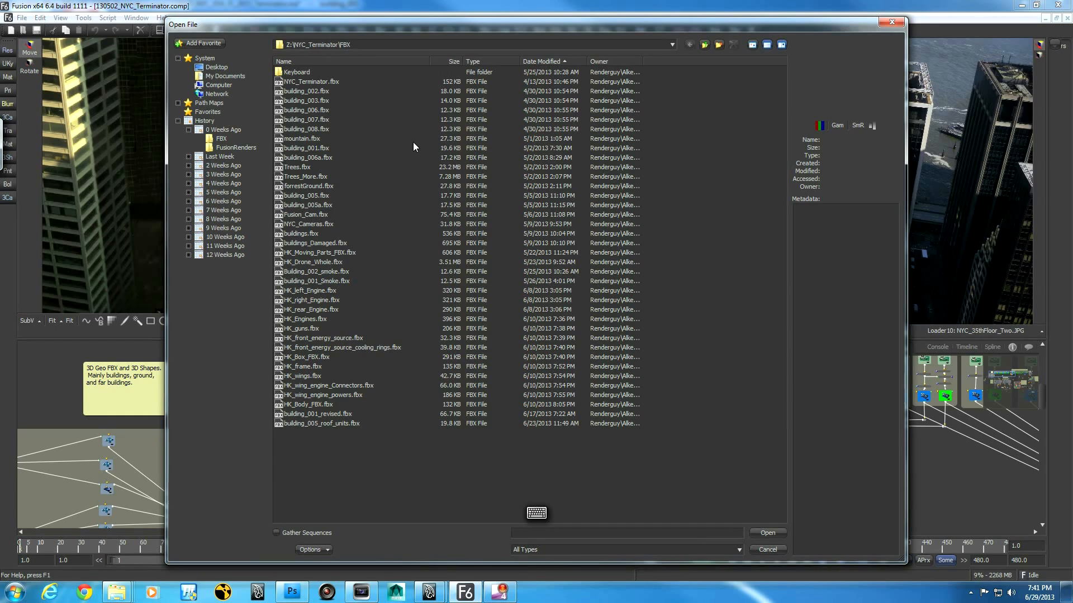
click(785, 551)
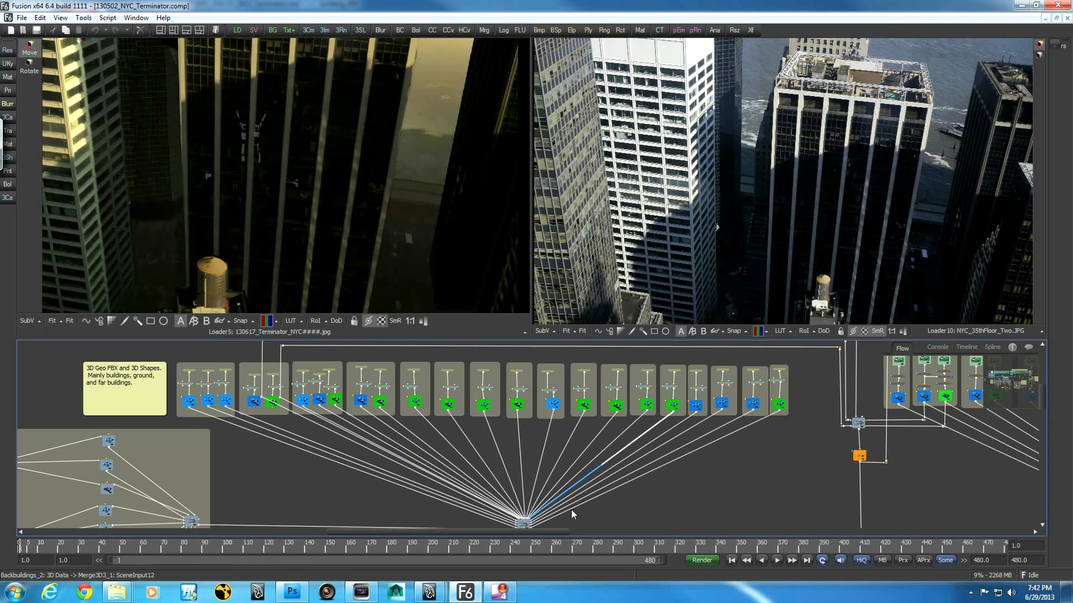
Load the Merge3D3_1 node into the first viewer and widen the tool controls area beside the flow.
drag(522, 524, 355, 238)
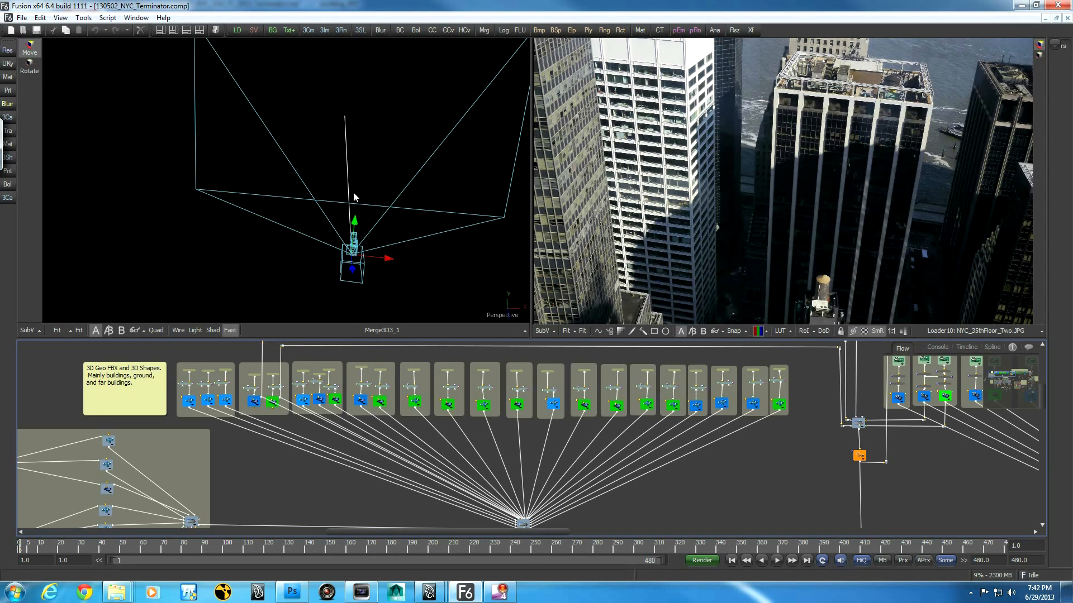
alt+middle_drag(343, 192, 233, 395)
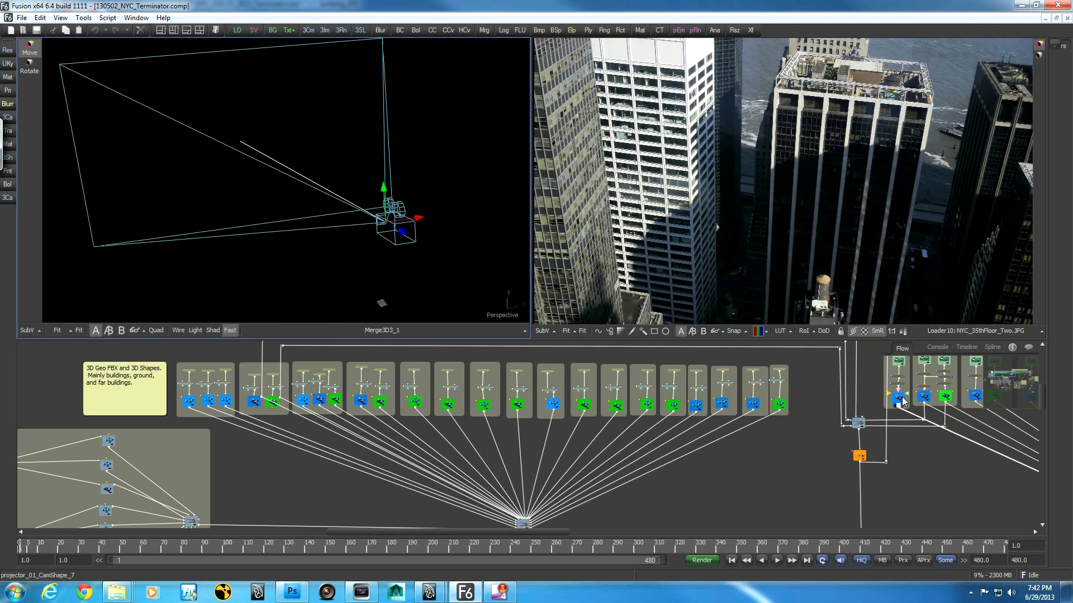
drag(1044, 392, 847, 396)
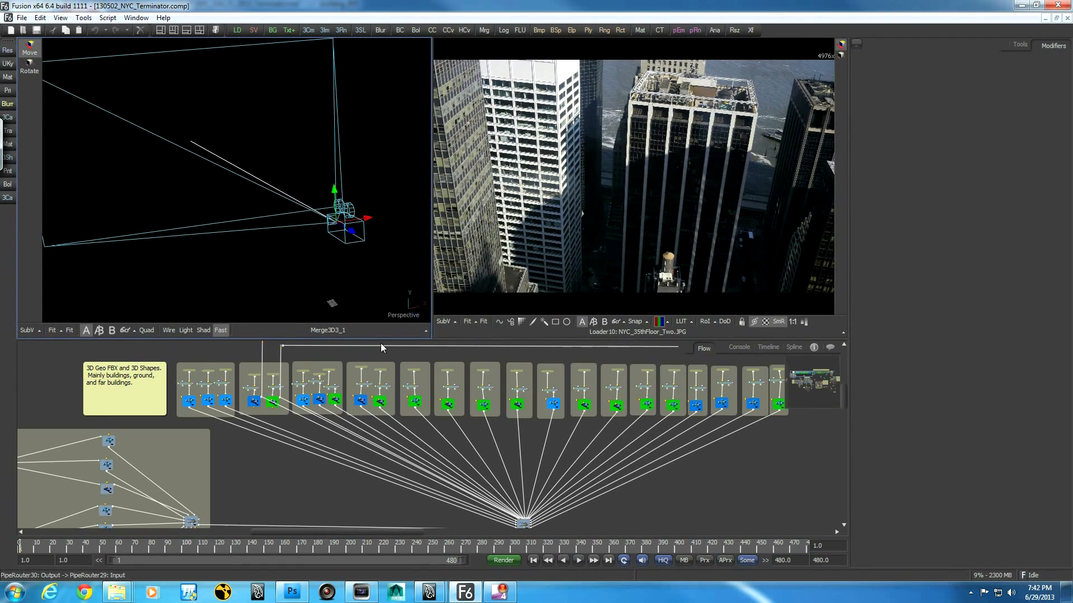
mouse_move(353, 498)
middle_down()
mouse_move(347, 477)
mouse_move(336, 500)
middle_up()
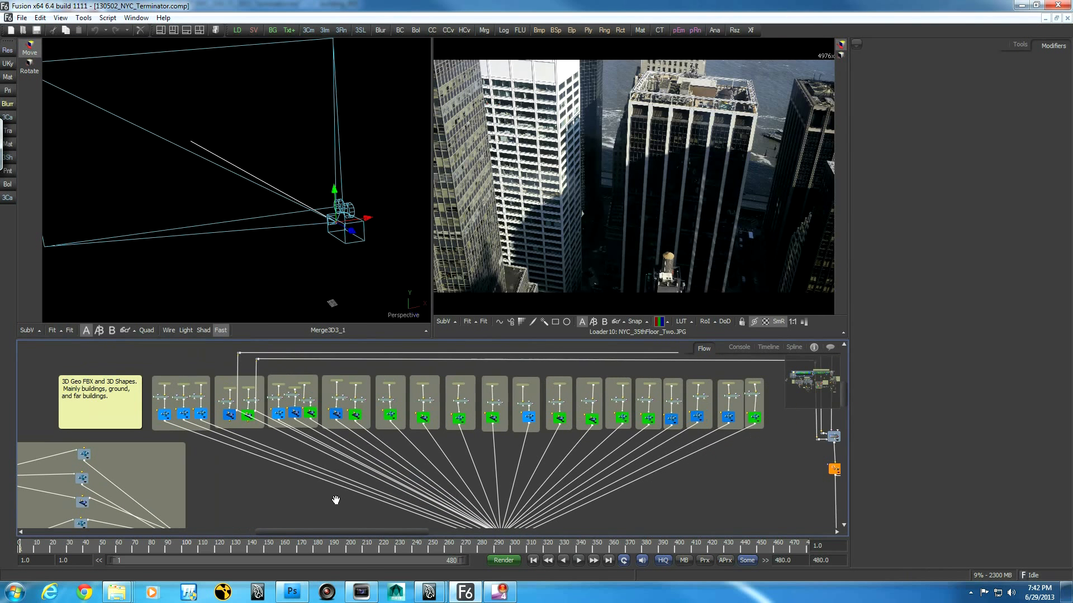
Enable all the shape tools beside the 3D Geo FBX note and turn on lighting in the 3D view.
drag(145, 368, 780, 395)
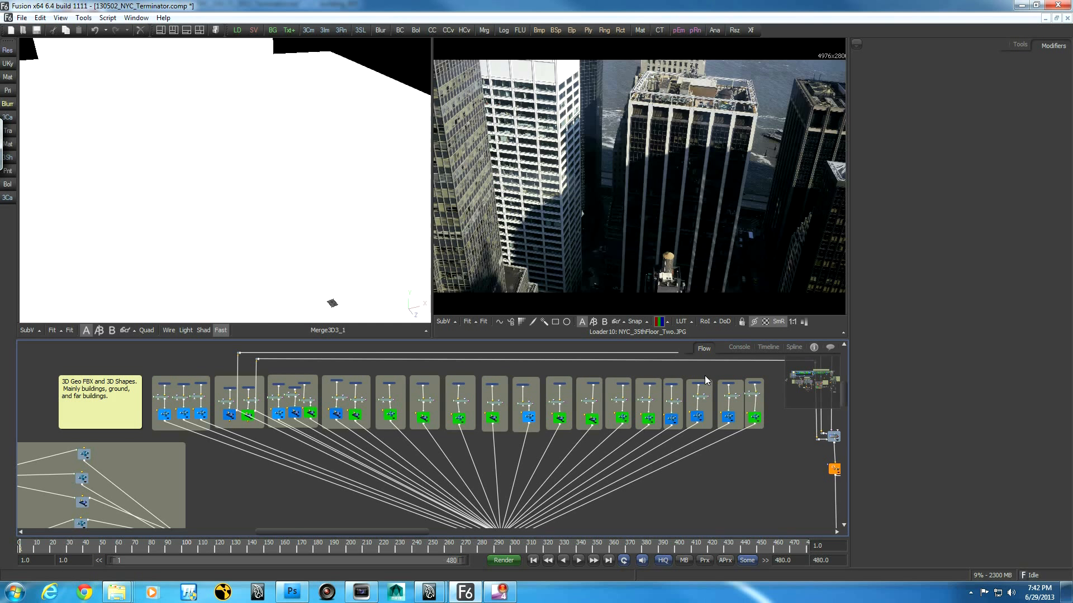
click(186, 330)
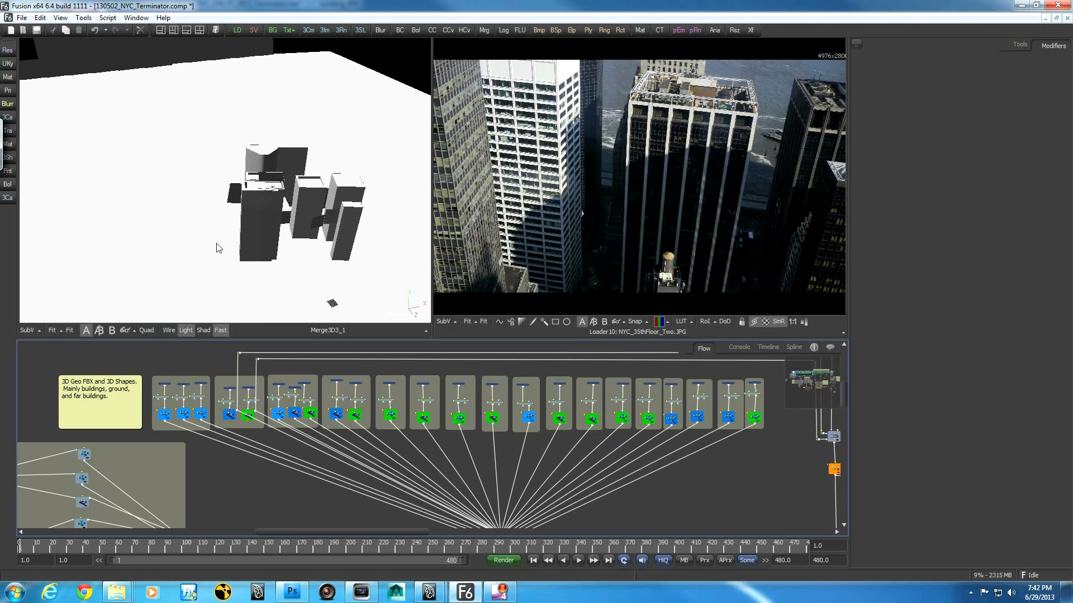
alt+middle_drag(222, 257, 313, 222)
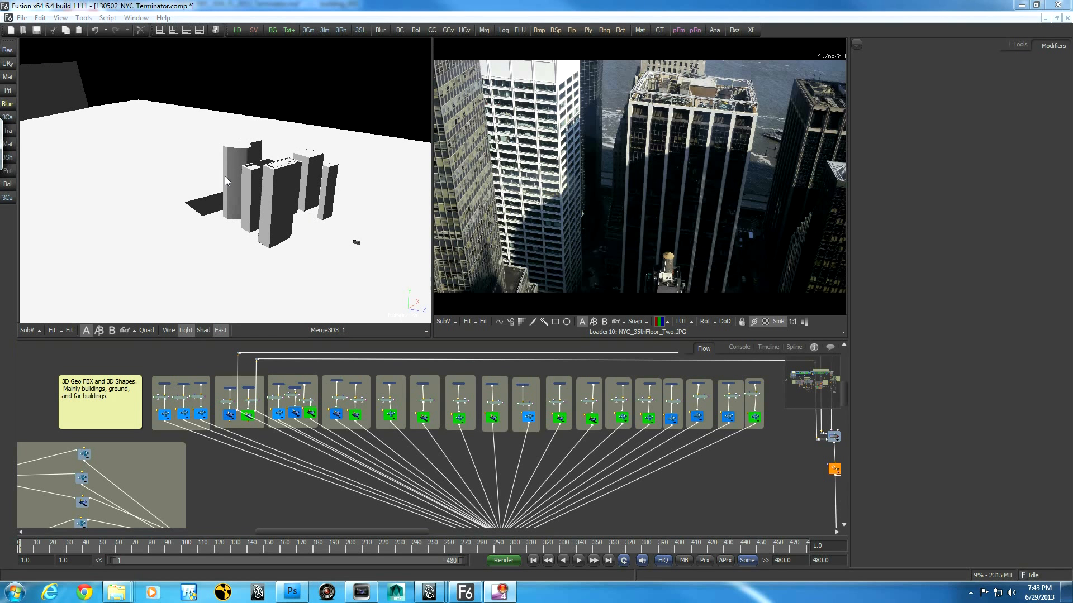
alt+middle_drag(345, 214, 197, 177)
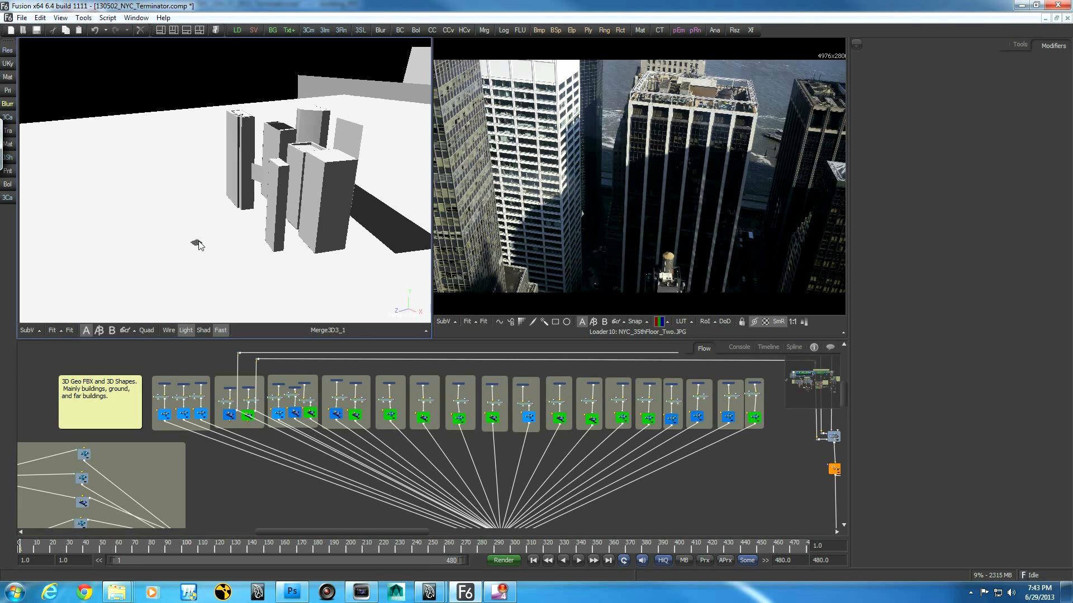
alt+middle_drag(279, 187, 255, 197)
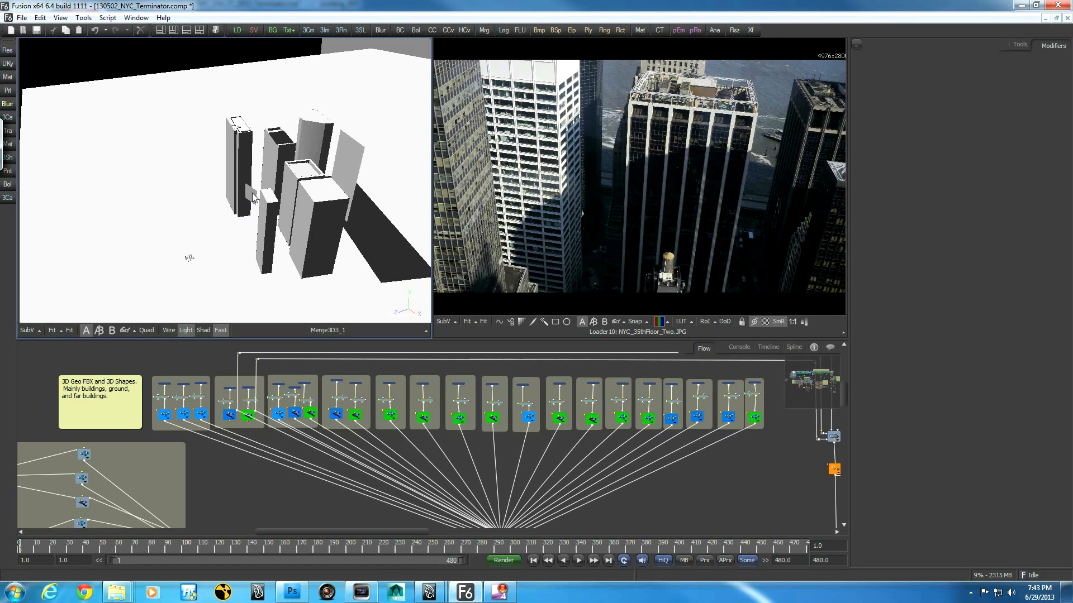
Select the small plane between the building models, followed by the tall flat plane behind them, to identify their flow tools.
click(252, 197)
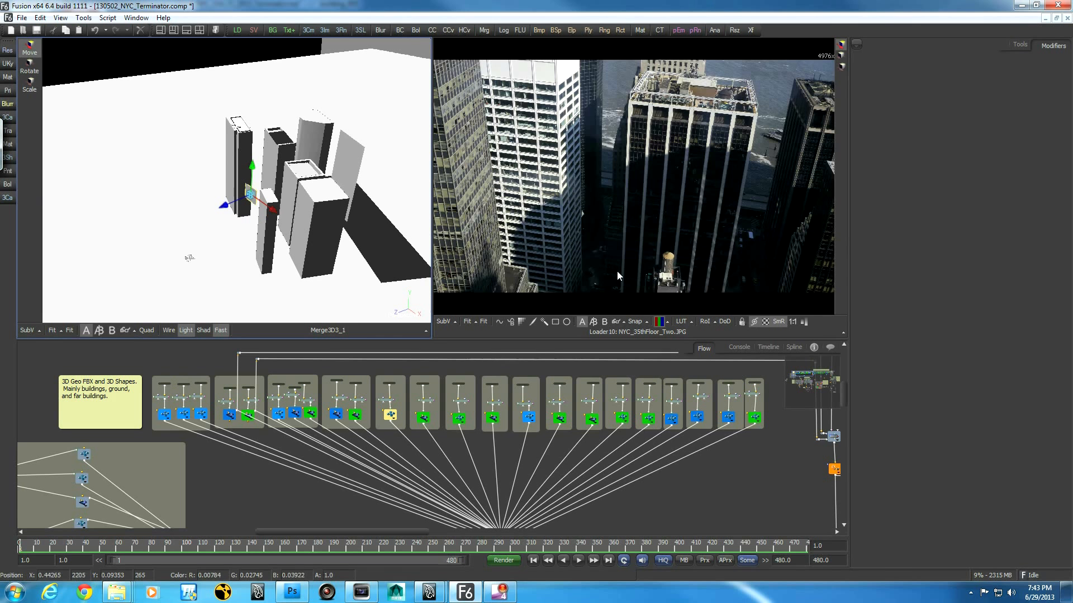
click(349, 153)
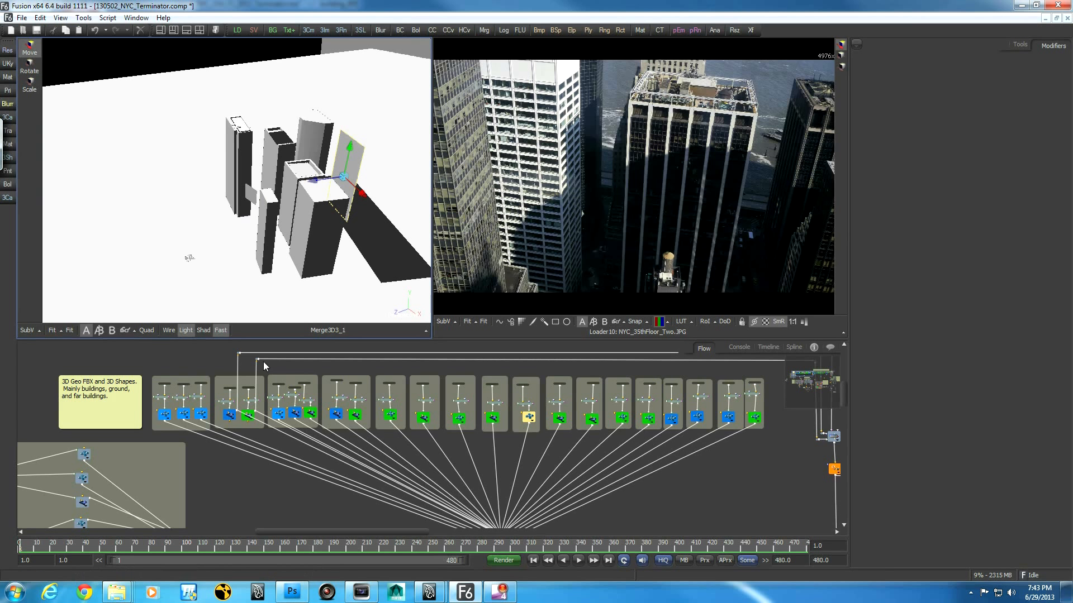
alt+middle_drag(144, 219, 228, 100)
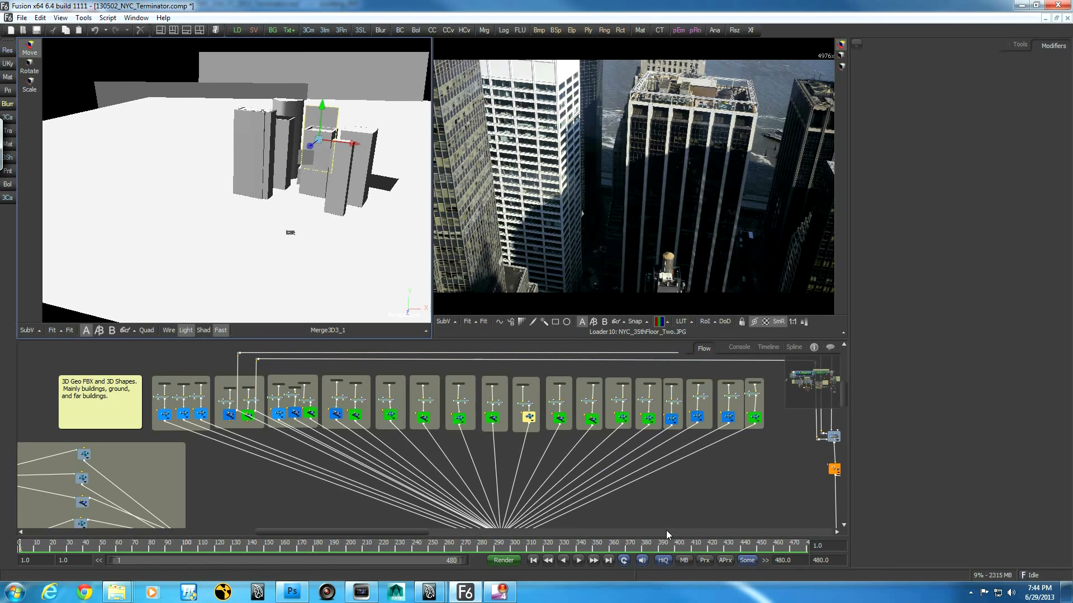
Display Loader11's photo NYC_35thFloor.JPG in the second viewer and compare it with the 3D building models.
ctrl+scroll(736, 488, down, 4)
middle_drag(732, 499, 518, 354)
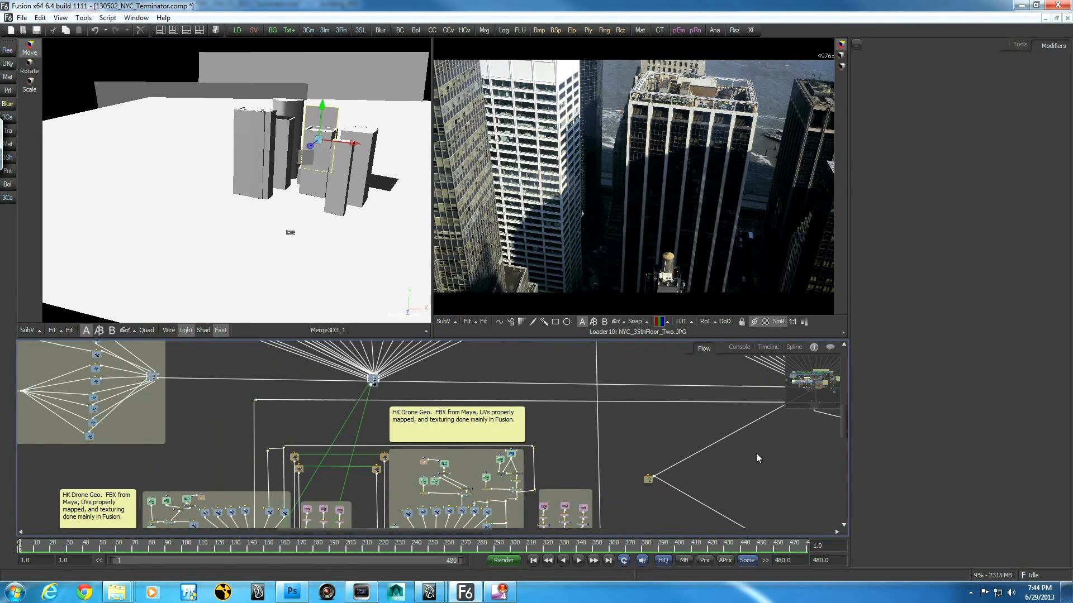
middle_drag(759, 457, 505, 304)
middle_drag(754, 508, 548, 385)
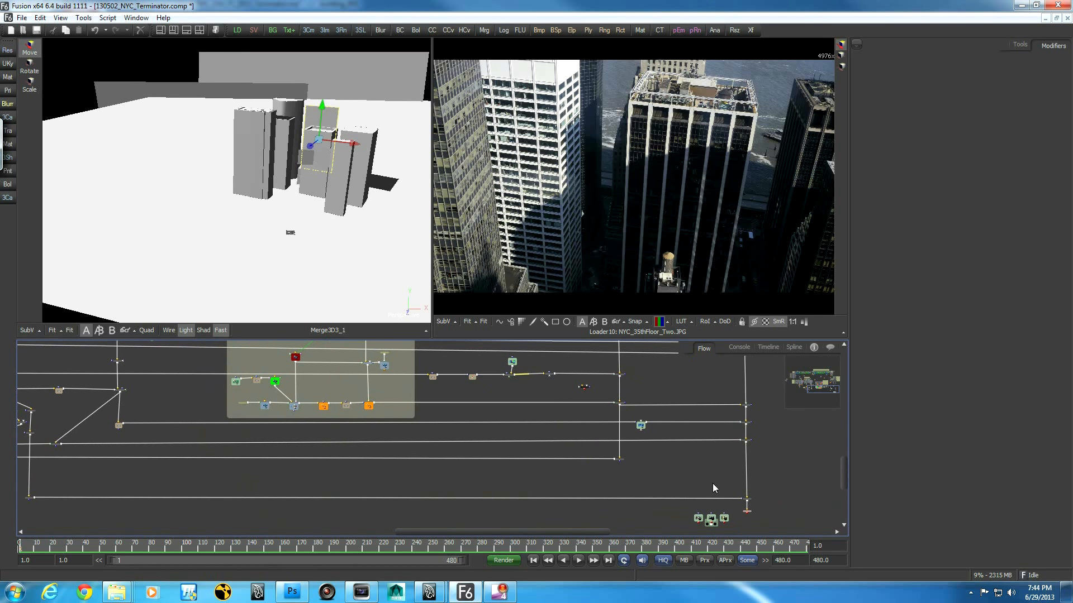
middle_drag(713, 488, 687, 455)
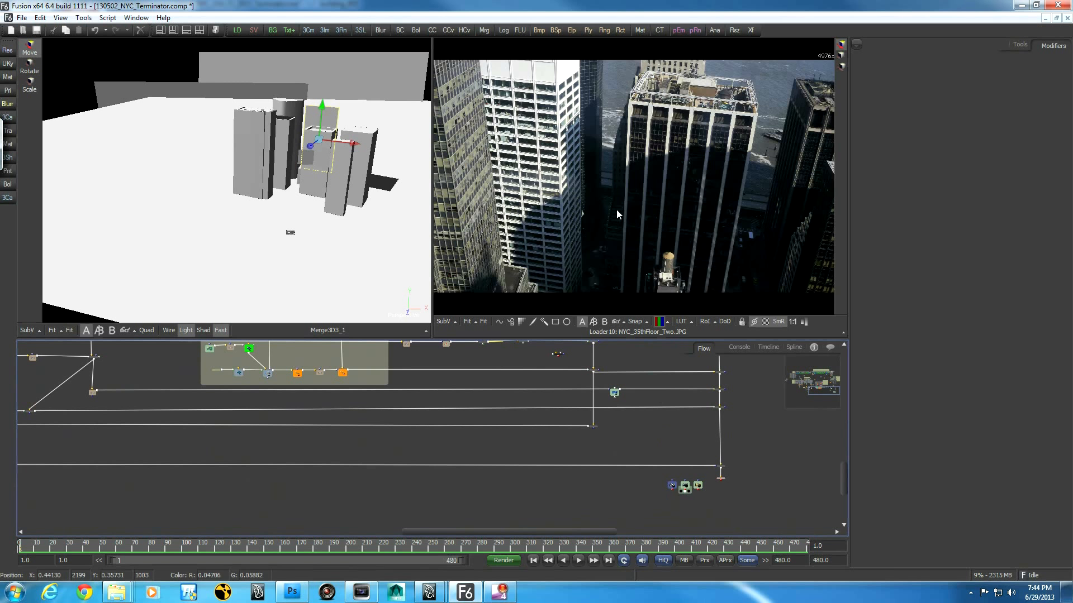
click(674, 491)
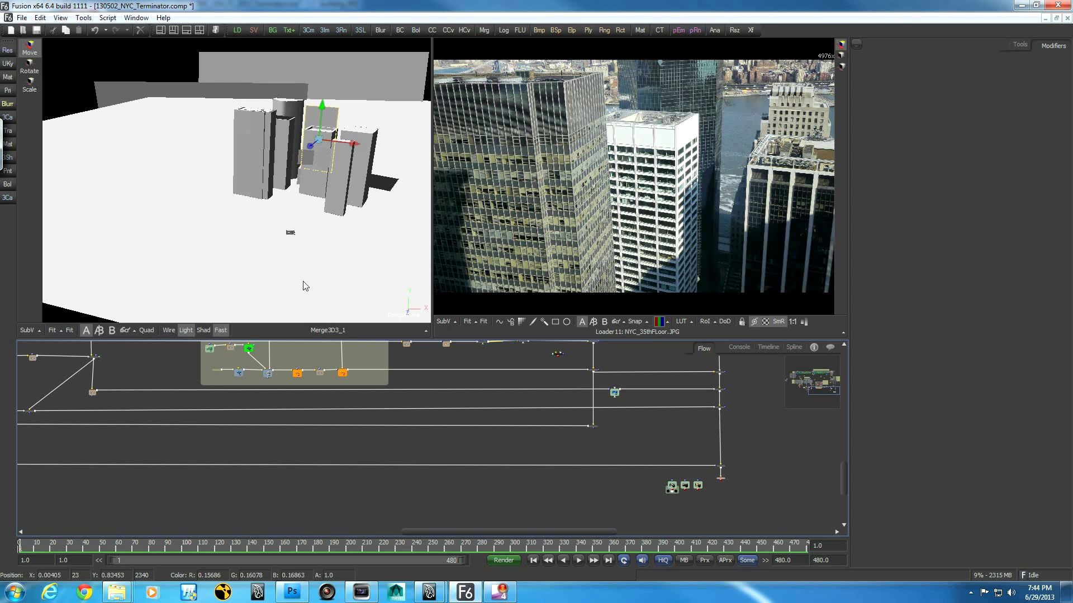
mouse_move(300, 209)
alt+middle_down()
mouse_move(196, 201)
mouse_move(189, 211)
mouse_move(295, 223)
mouse_move(232, 196)
mouse_move(307, 204)
mouse_move(330, 232)
mouse_move(223, 196)
mouse_move(179, 217)
mouse_move(193, 206)
mouse_move(266, 230)
mouse_move(294, 190)
alt+middle_up()
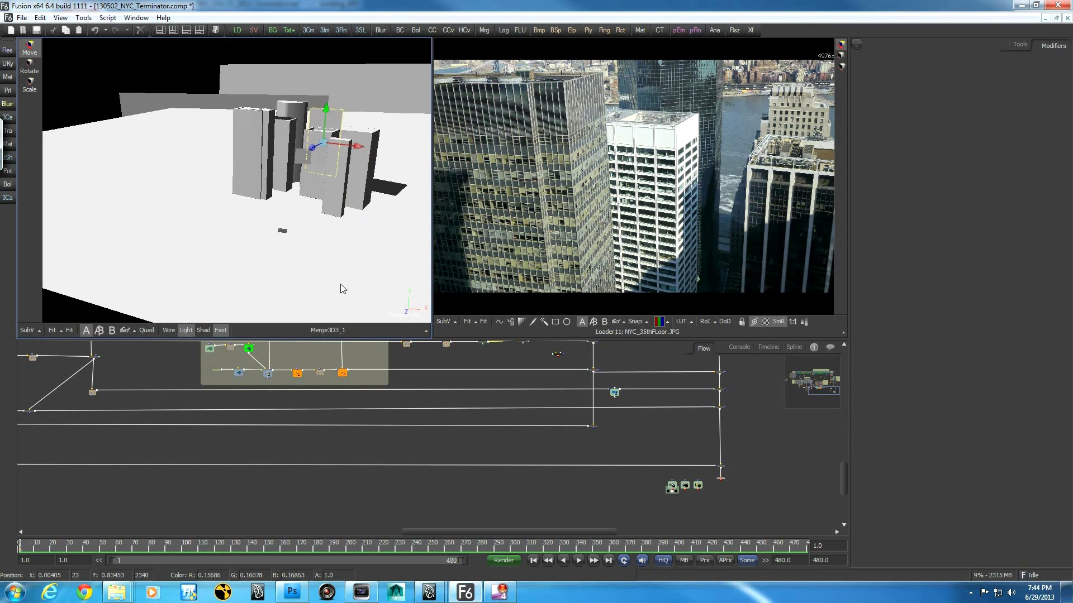
Locate the 3D Geo FBX and photo projector groups in the flow, and point out the merge node that collects the geometry.
ctrl+scroll(514, 403, down, 2)
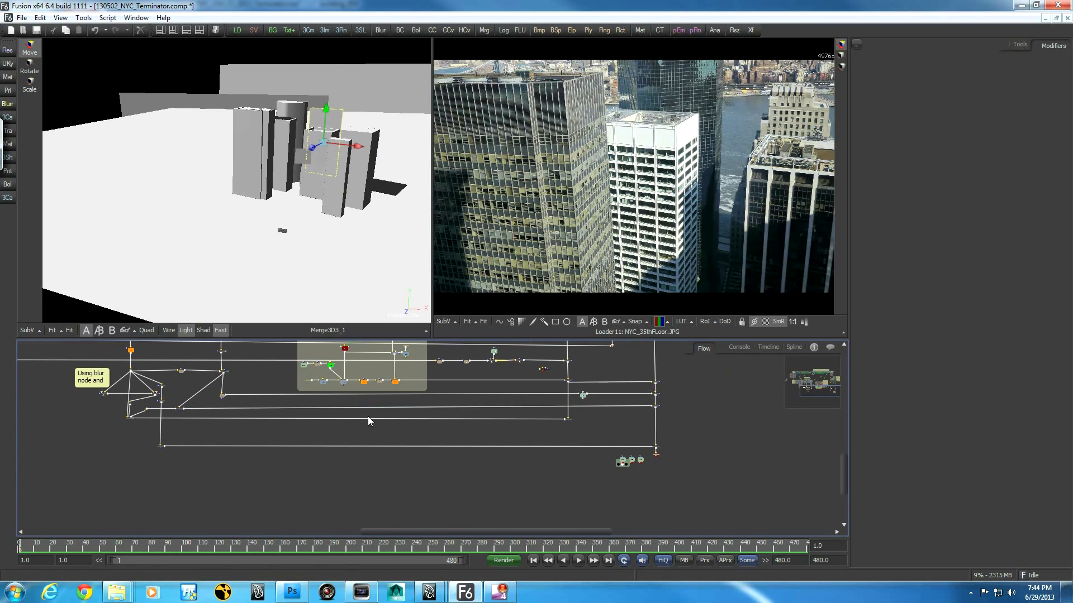
middle_drag(369, 418, 478, 560)
middle_drag(415, 380, 628, 557)
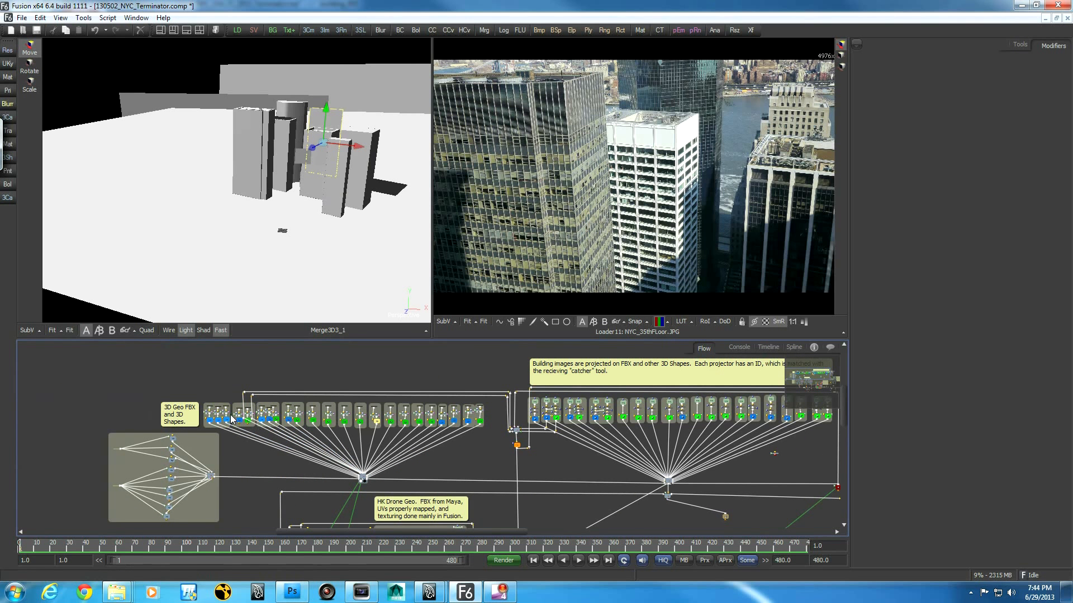
click(362, 478)
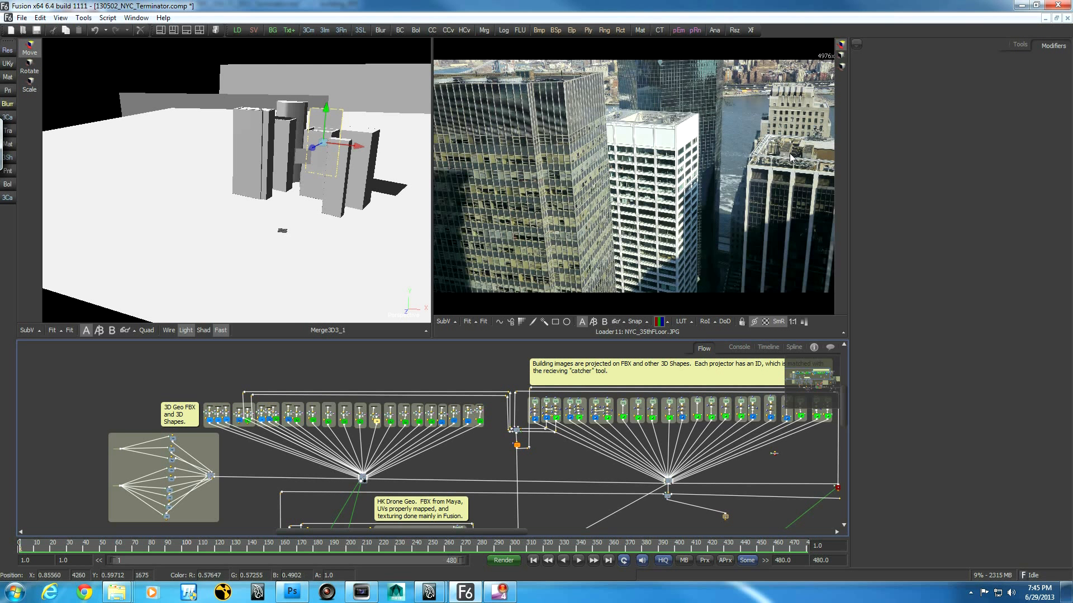
Examine the rooftop equipment of the dark office building up close in the 35th-floor photo, and return to the wider view.
ctrl+scroll(789, 158, up, 3)
middle_drag(659, 196, 480, 206)
ctrl+scroll(567, 172, up, 4)
middle_drag(689, 108, 639, 157)
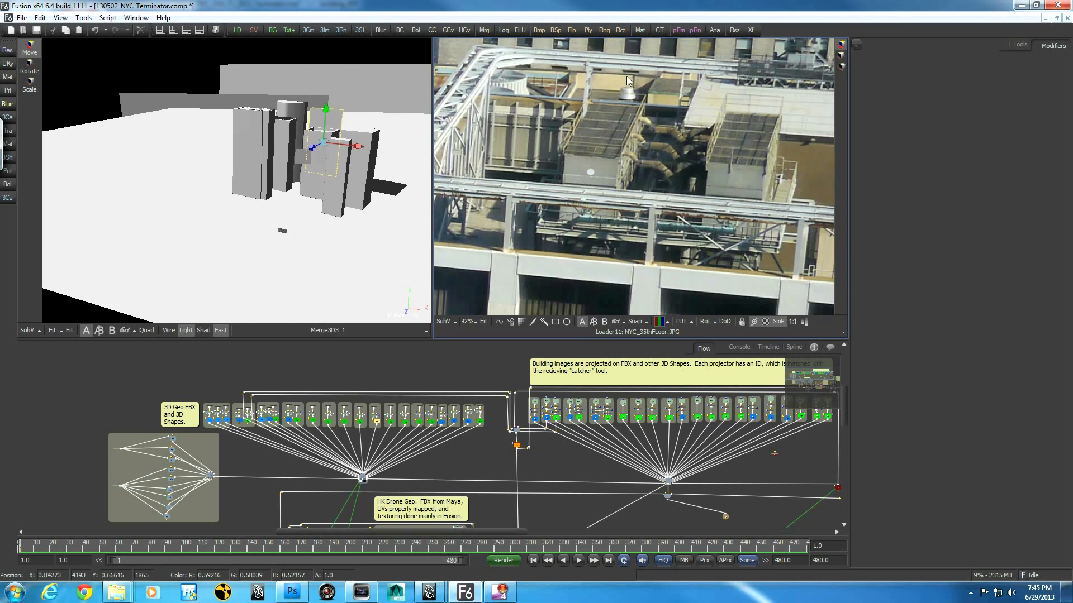
ctrl+scroll(754, 243, down, 12)
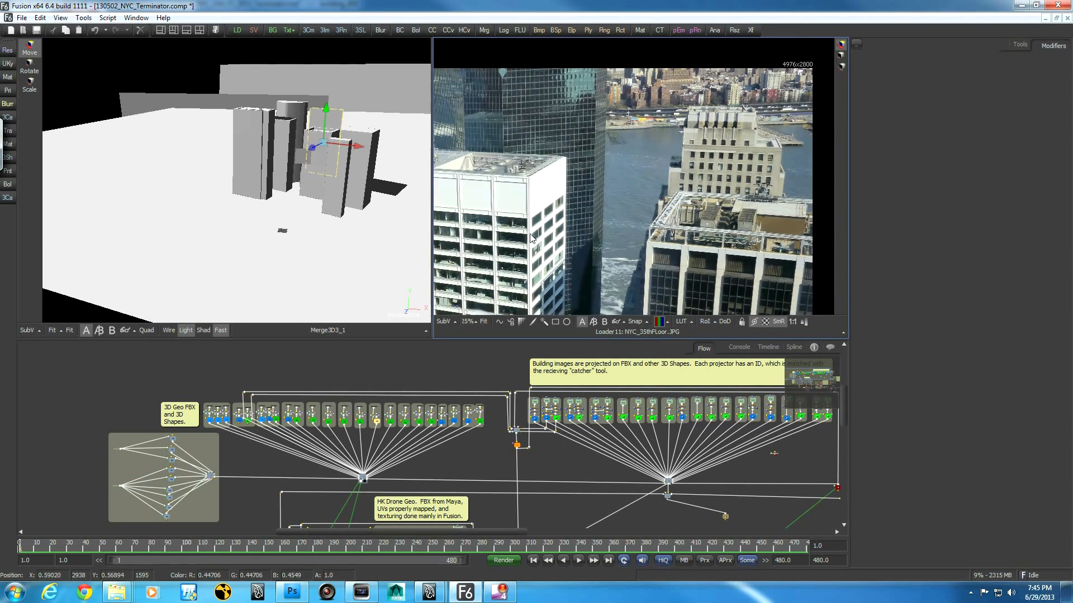
middle_drag(721, 240, 824, 220)
Select the FBXMesh3D1 node in the 3D Geo FBX row and identify its building in the 3D view.
ctrl+scroll(243, 463, up, 5)
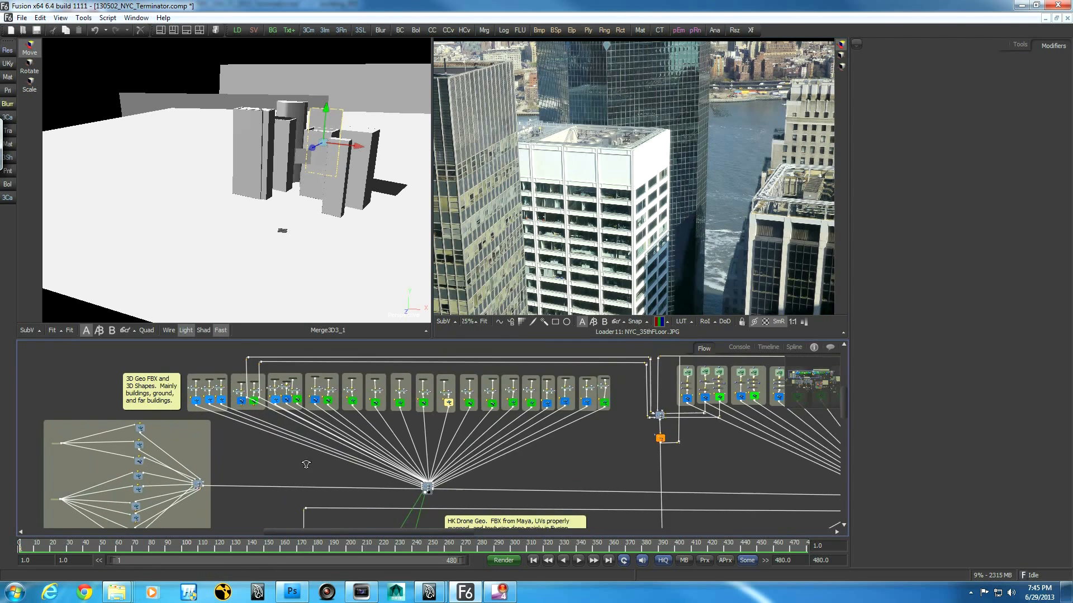
ctrl+scroll(279, 503, up, 3)
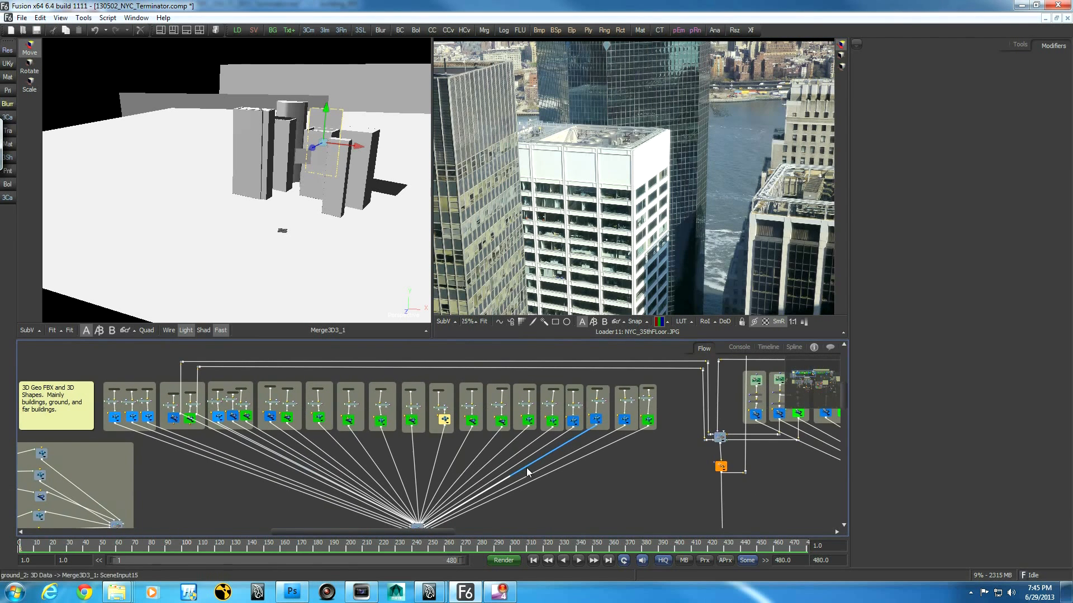
ctrl+scroll(291, 470, up, 2)
ctrl+scroll(296, 469, up, 2)
middle_drag(428, 448, 609, 531)
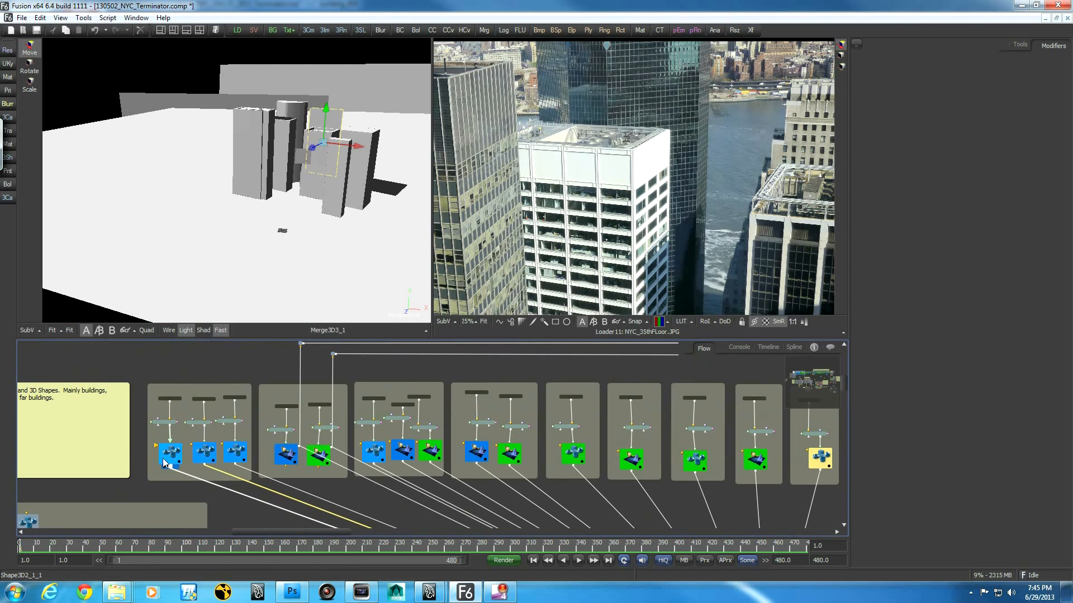
click(288, 460)
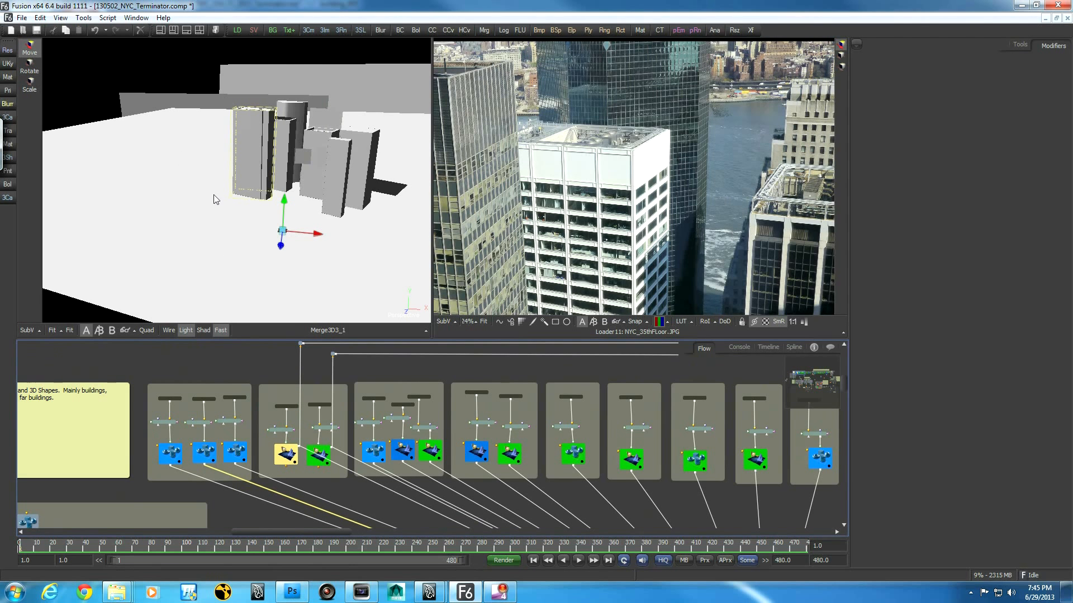
alt+middle_drag(225, 192, 258, 144)
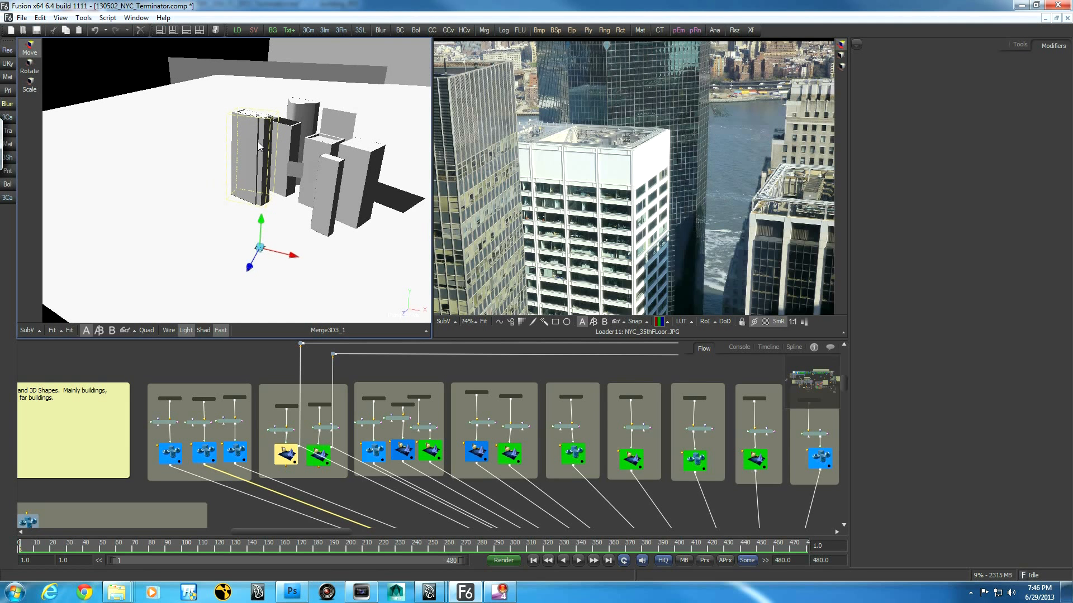
Select the Blinn1 material feeding FBXMesh3D1 and show its controls.
click(281, 431)
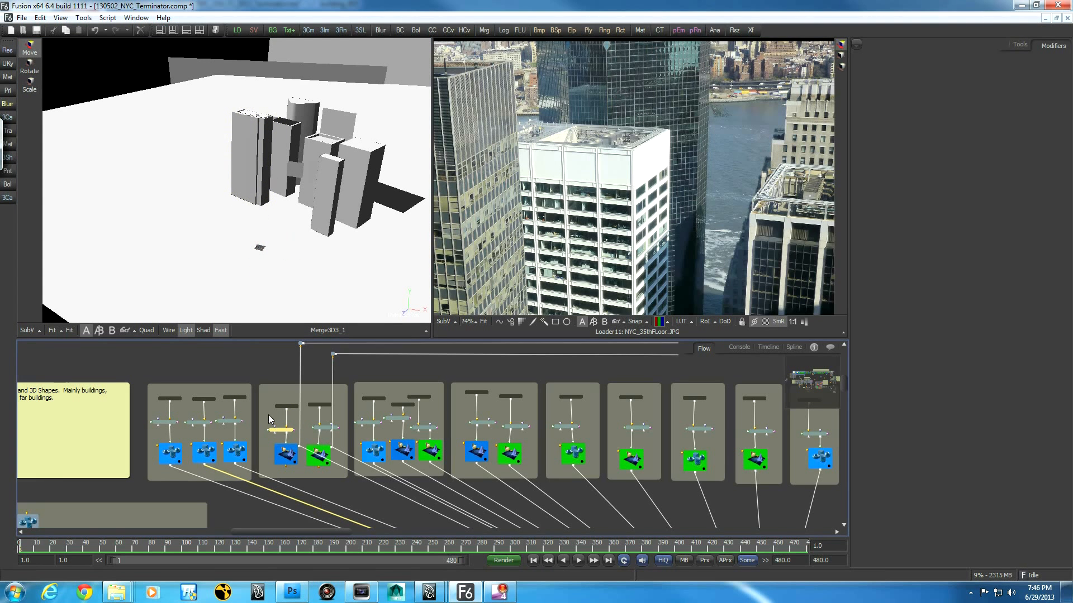
ctrl+scroll(269, 419, up, 5)
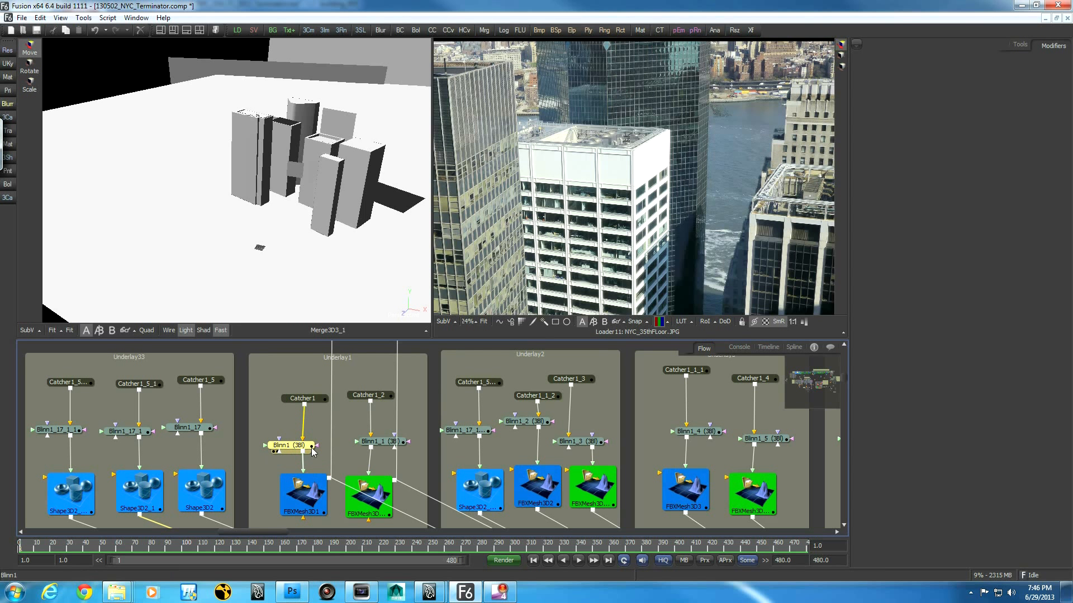
click(1017, 46)
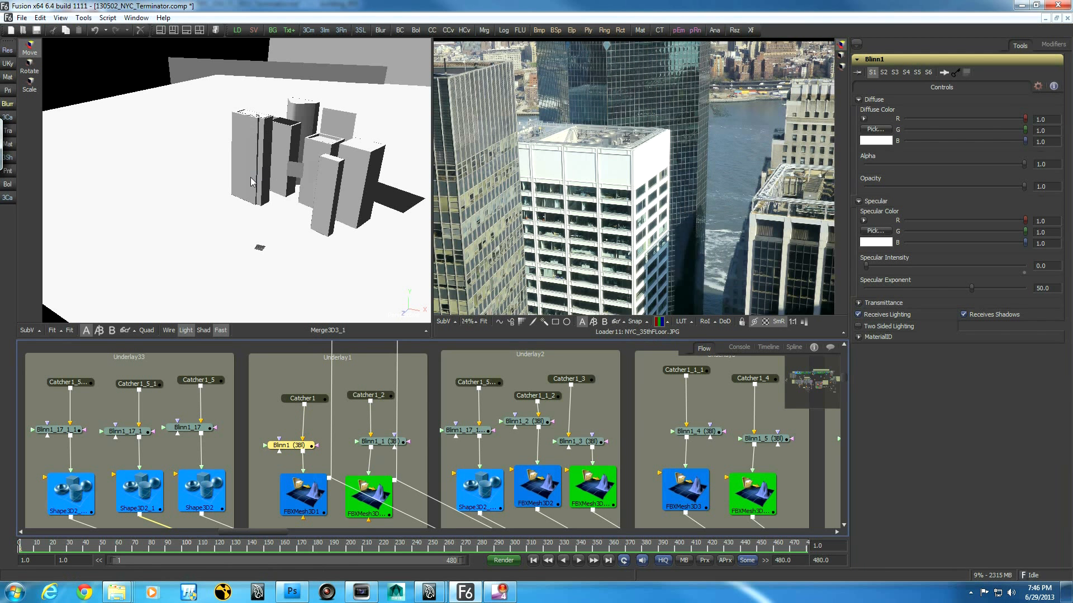
Inspect the projector ID settings of Catcher1, Catcher1_2 and the first catcher in the Underlay2 group.
click(300, 400)
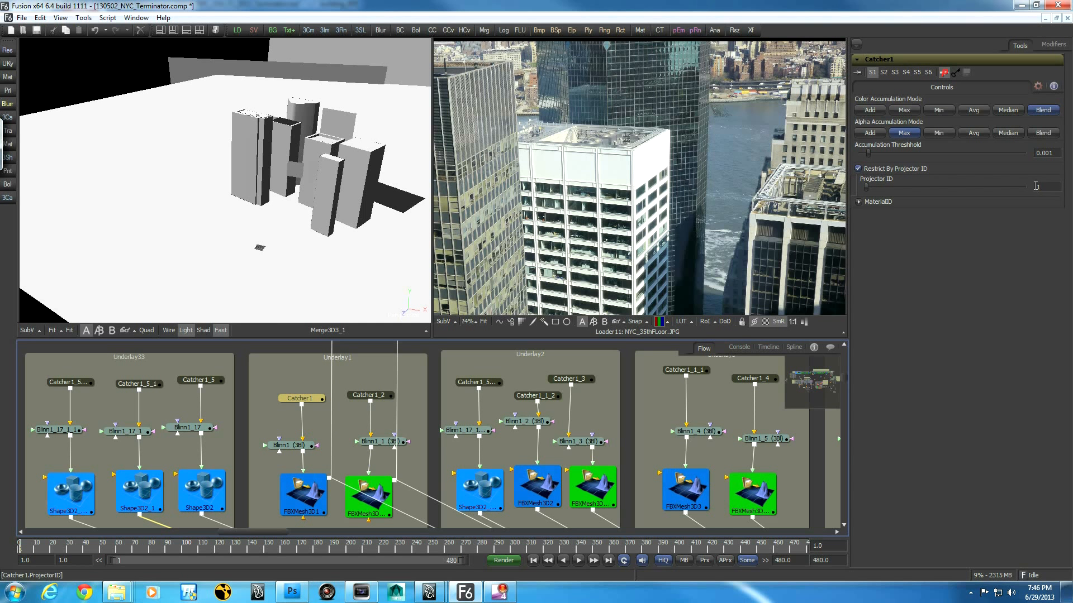
click(376, 398)
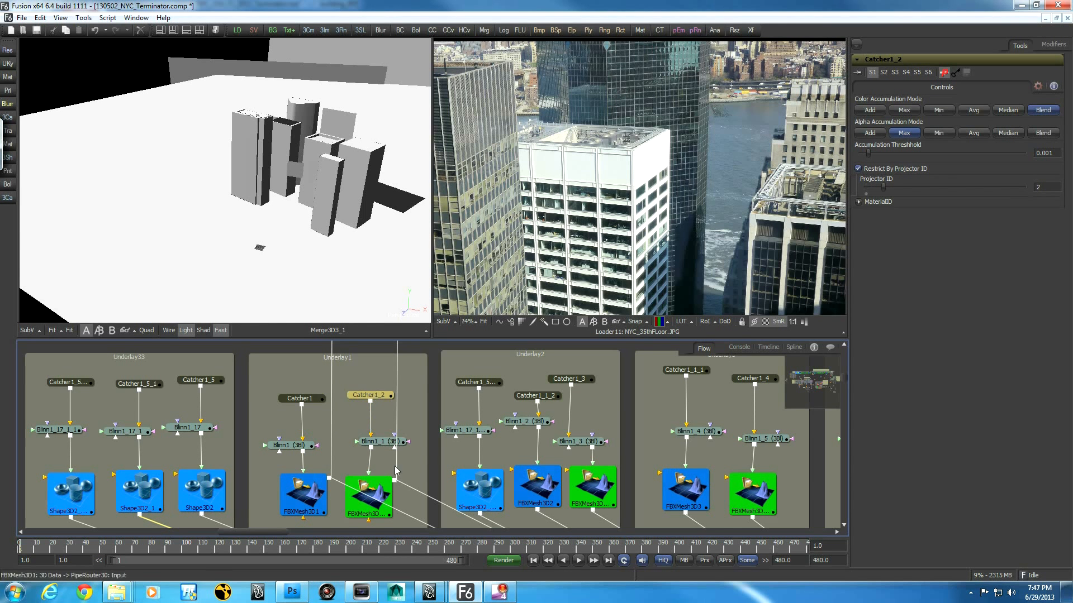
click(480, 384)
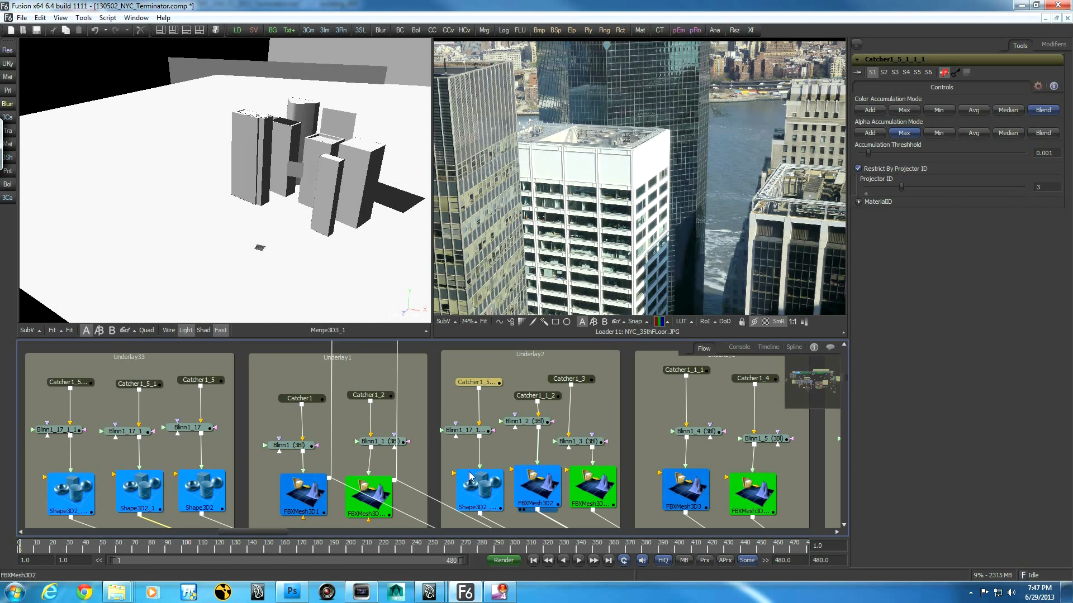
Enable all the catcher nodes along the upper edge of the 3D Geo FBX groups.
ctrl+scroll(670, 429, down, 5)
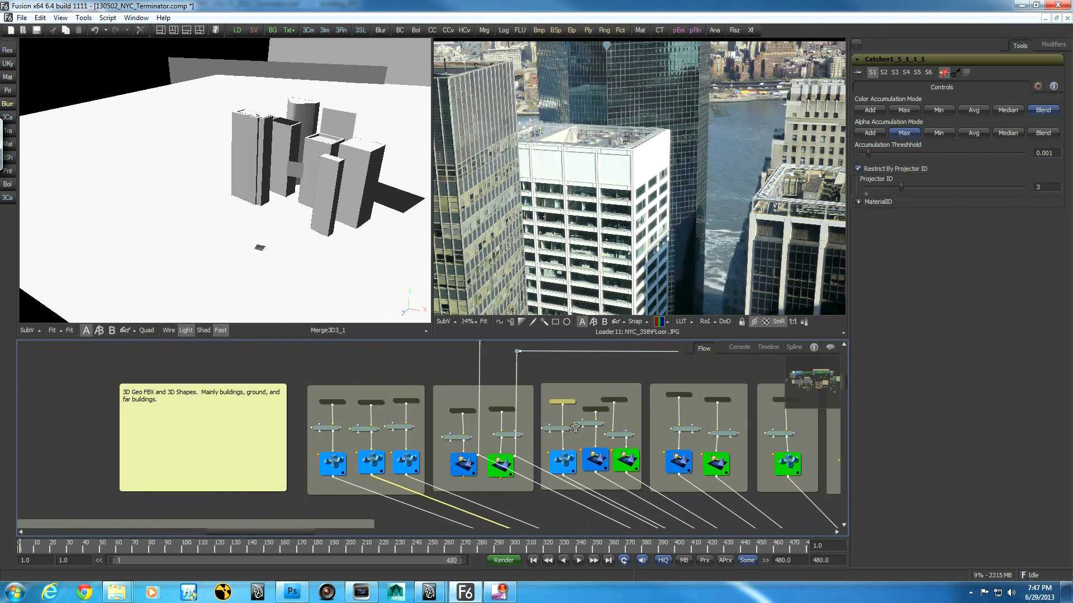
ctrl+scroll(547, 437, down, 4)
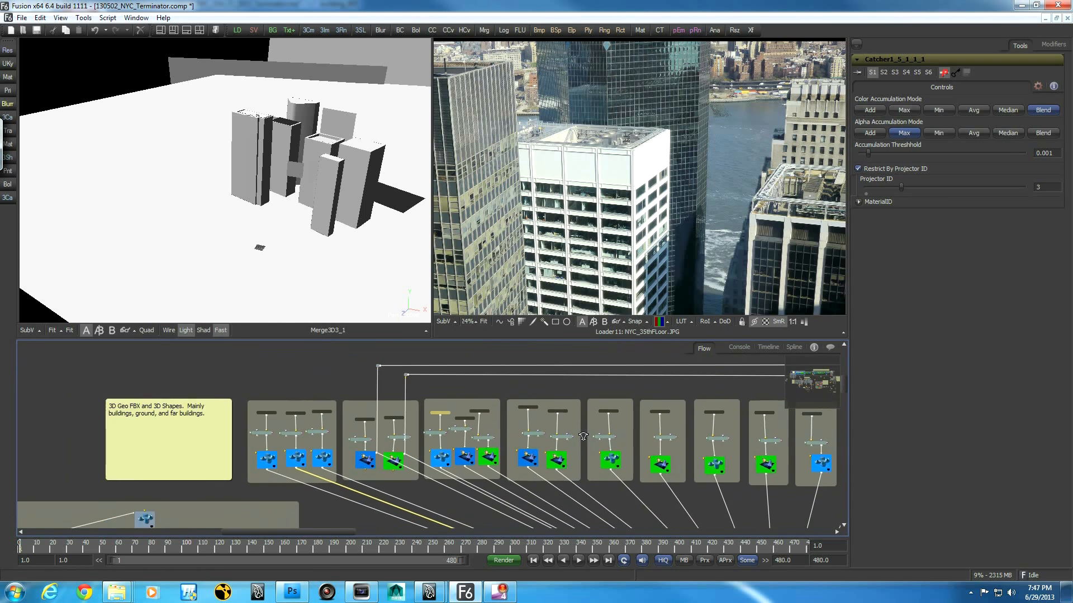
ctrl+scroll(629, 435, down, 5)
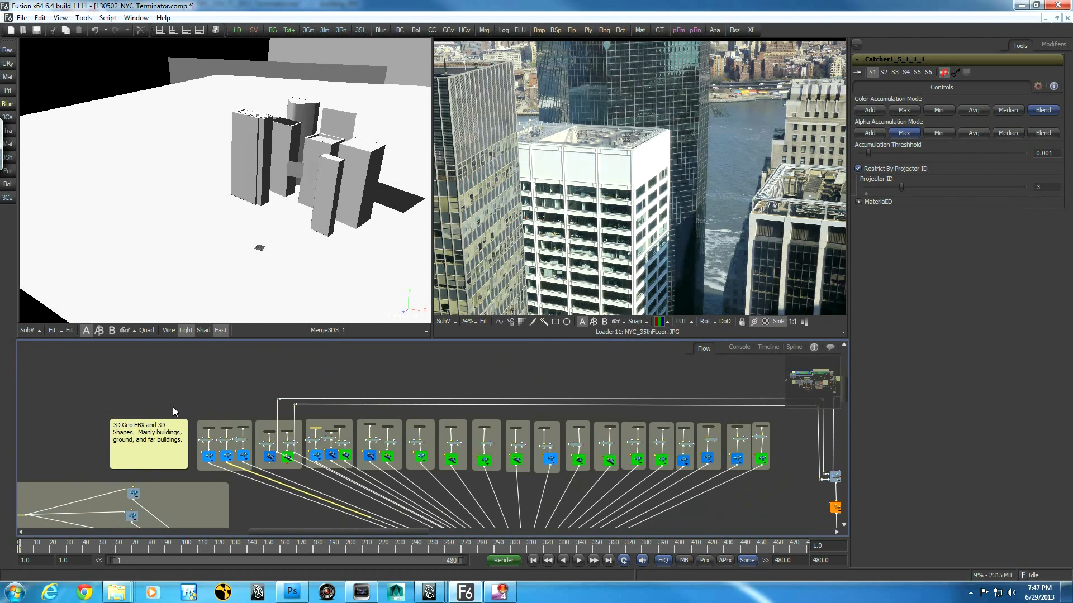
drag(191, 405, 791, 433)
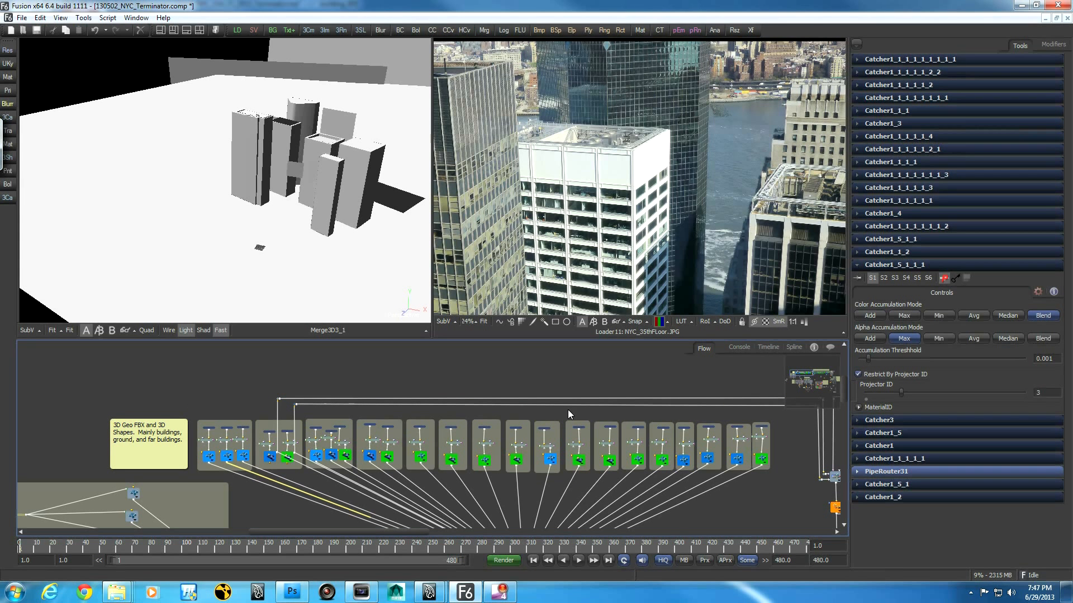
key(ctrl+p)
click(597, 374)
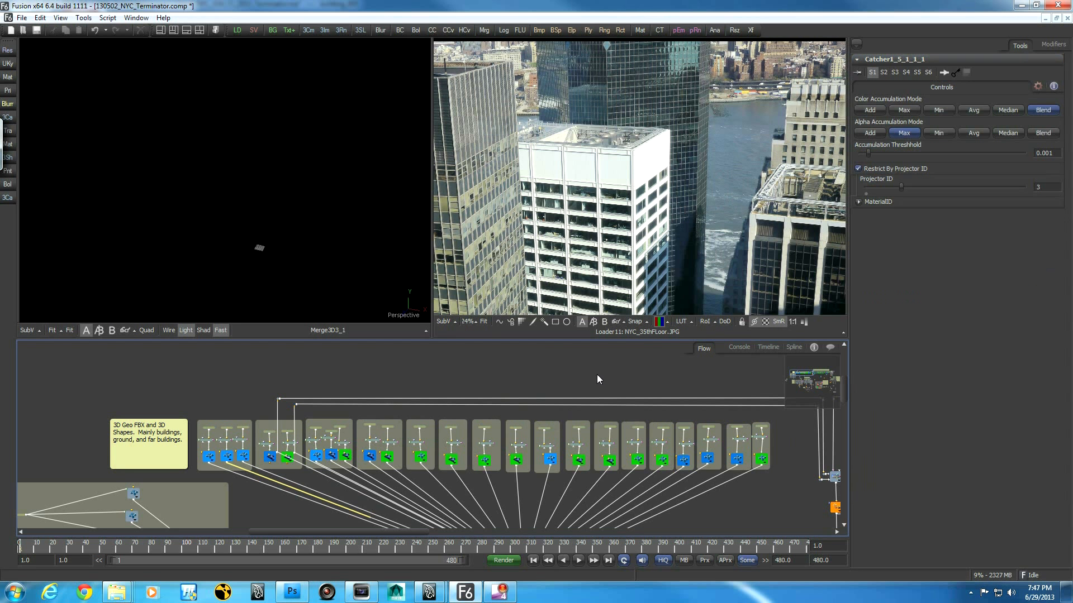
Load the Merge3D3 node into the first viewer and turn off lighting to view the photos projected on the buildings.
middle_drag(749, 500, 350, 431)
middle_drag(625, 444, 662, 418)
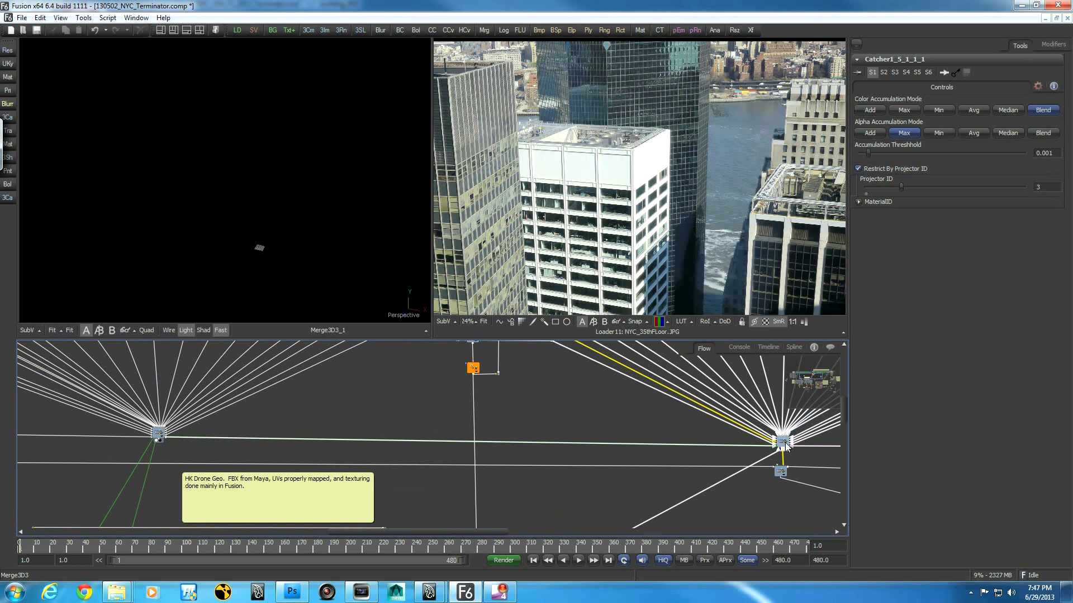
drag(783, 443, 289, 253)
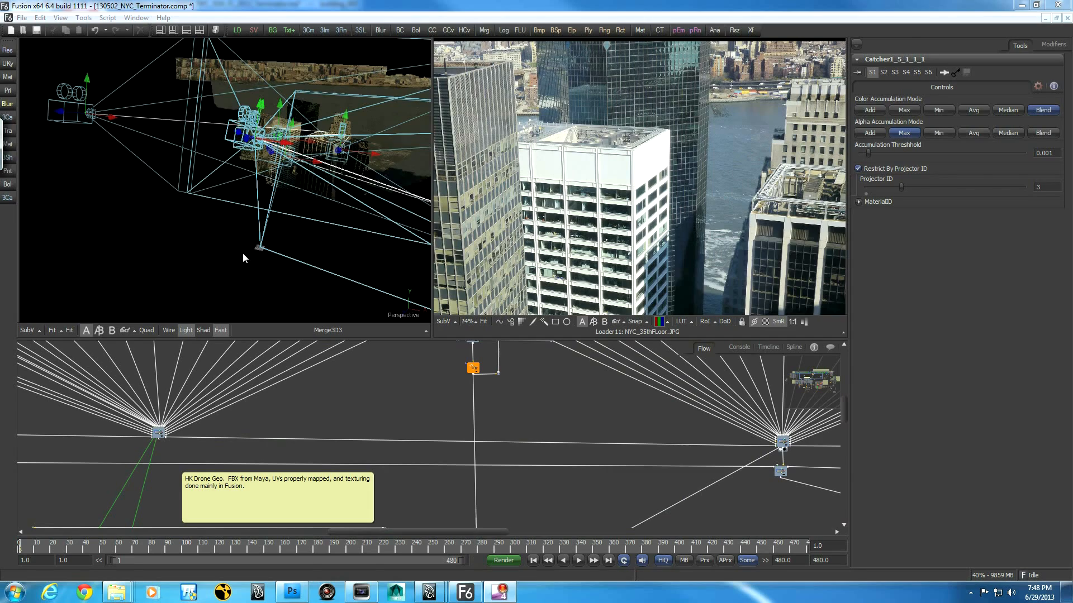
alt+middle_drag(296, 239, 276, 252)
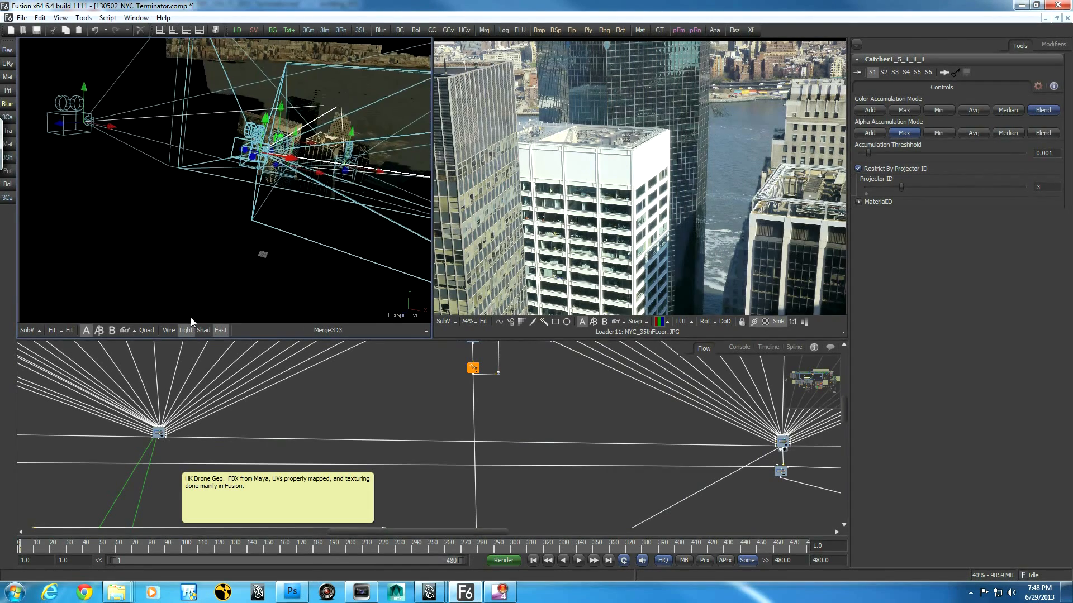
alt+middle_drag(224, 302, 127, 148)
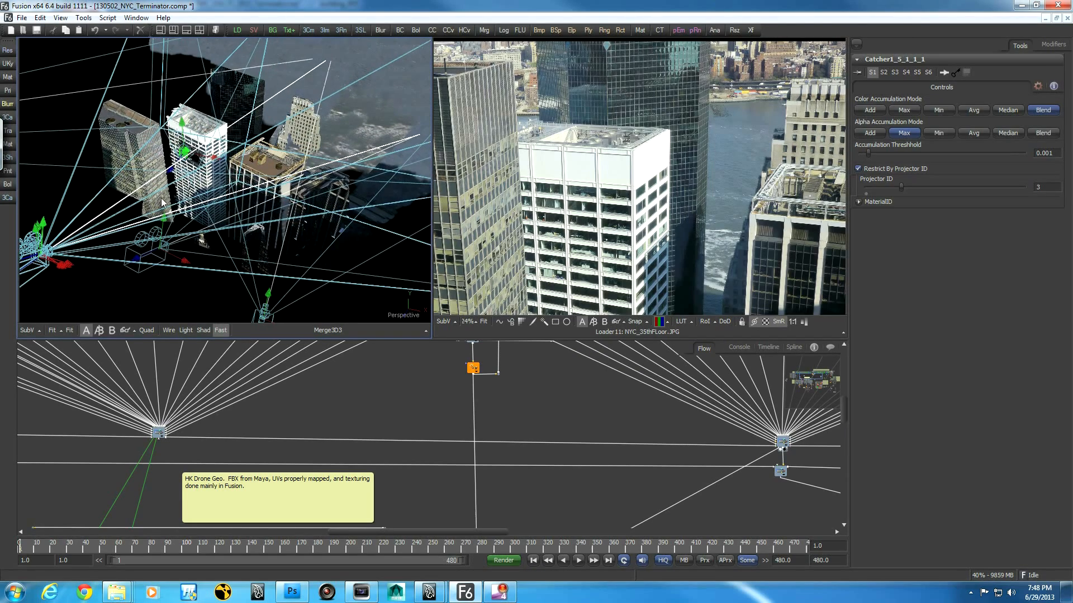
alt+middle_drag(302, 220, 287, 241)
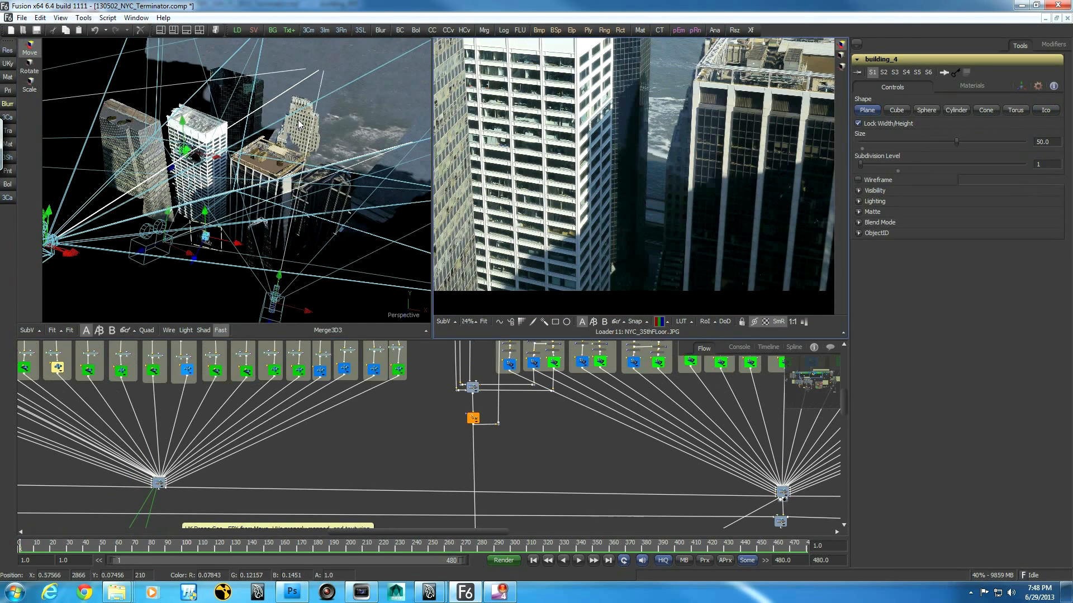
Select building_6_plane and examine its projected photo from the side, comparing it with the 35th-floor photo.
click(298, 119)
alt+middle_drag(366, 148, 349, 144)
middle_drag(702, 164, 671, 266)
alt+middle_drag(329, 245, 375, 145)
alt+middle_drag(374, 223, 399, 290)
alt+middle_drag(172, 199, 278, 255)
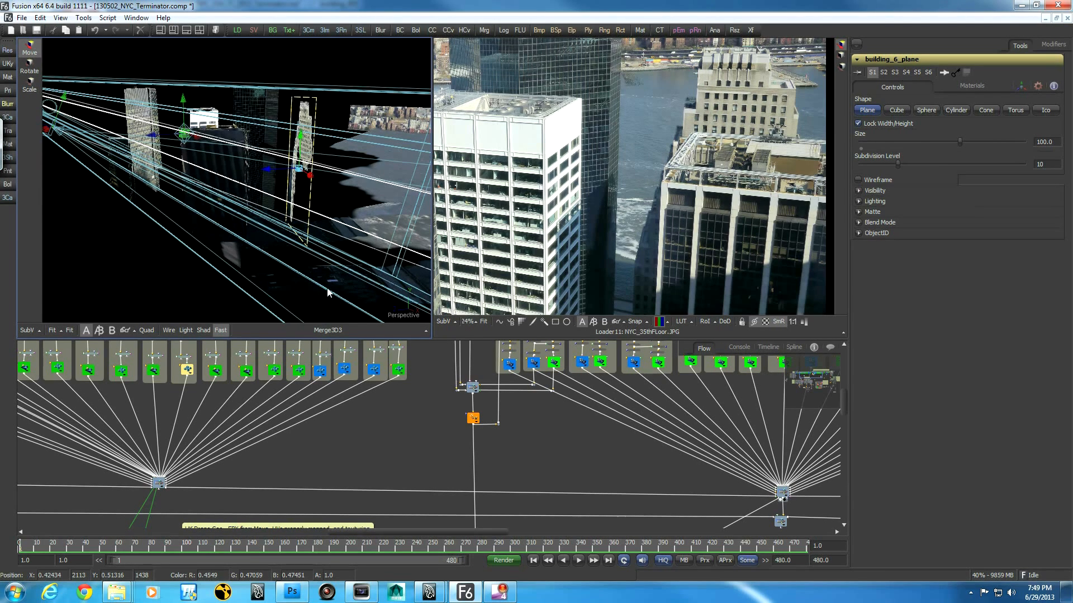
Examine the projected textures of the white tower, the neighbouring rooftop and the building behind it up close.
alt+middle_drag(271, 231, 349, 85)
alt+middle_drag(384, 121, 253, 184)
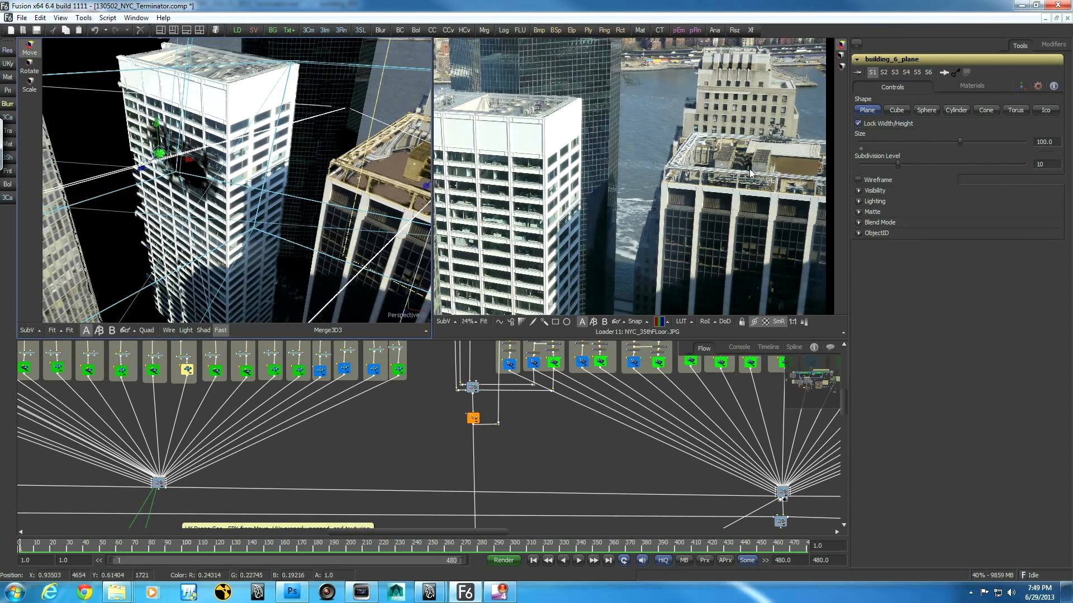
alt+middle_drag(373, 163, 272, 164)
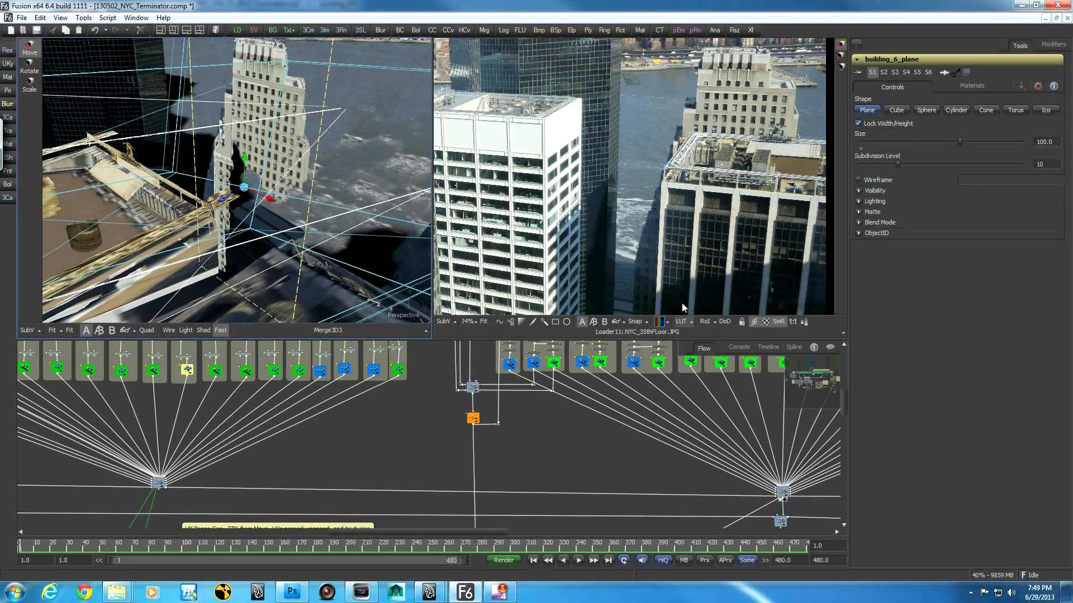
Show the NYC_35thFloor_1080_Breakdown.psd loader for the far stone building in the second viewer and examine its cutout.
middle_drag(689, 480, 606, 473)
middle_drag(701, 447, 628, 539)
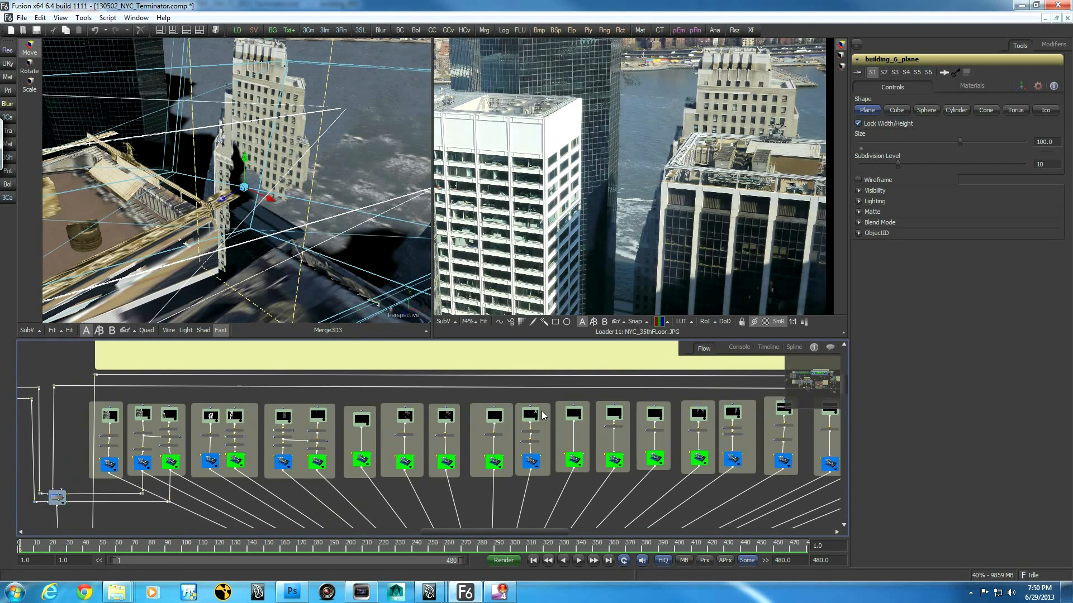
drag(529, 412, 624, 196)
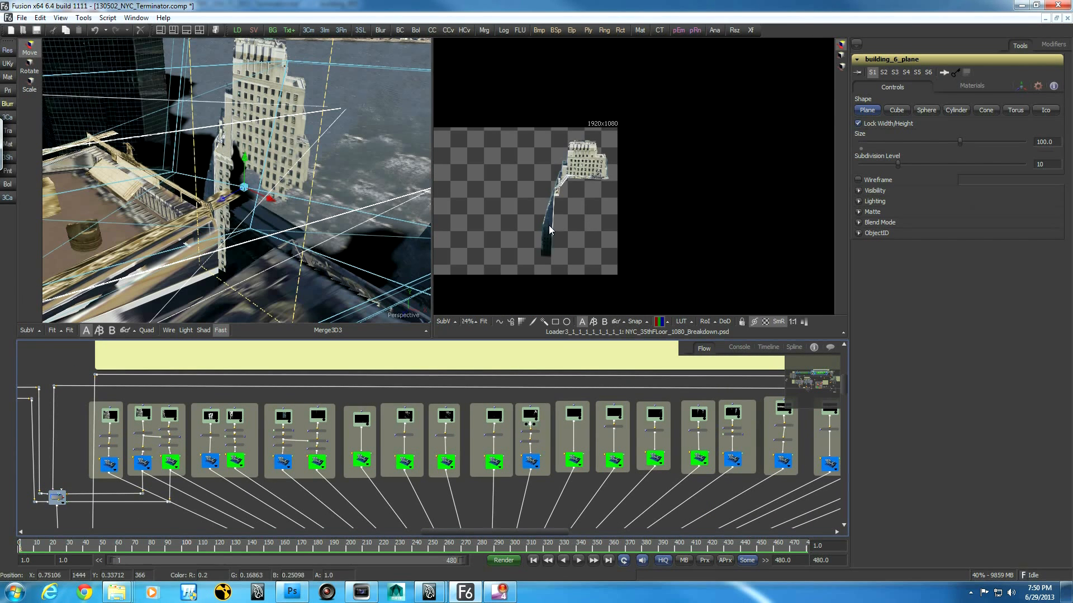
middle_drag(652, 239, 717, 254)
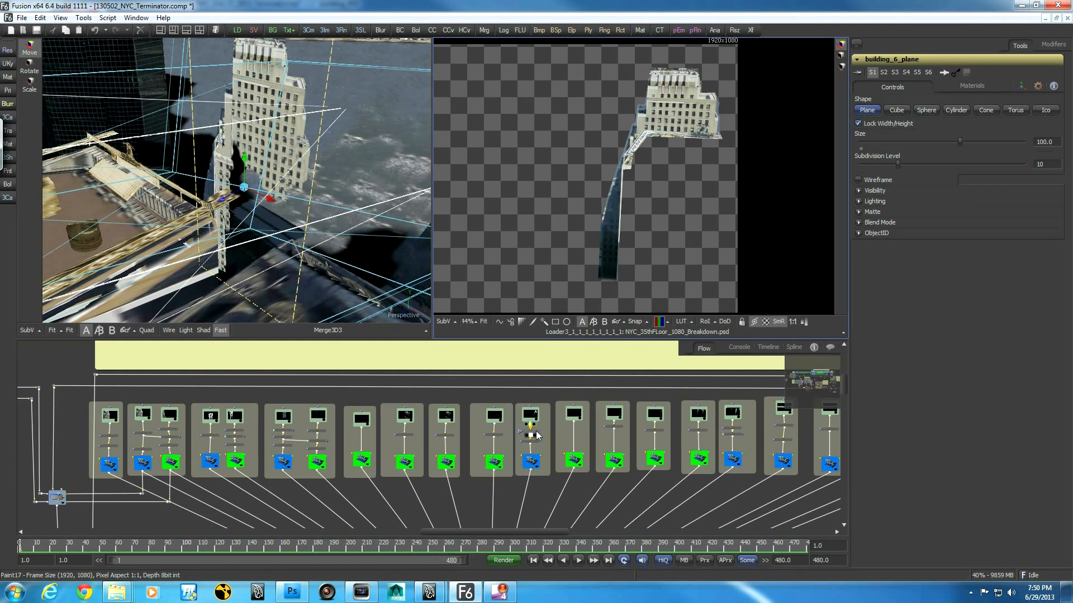
Show the Paint17 node in the second viewer and examine the paint work on the stone building up close.
click(536, 436)
drag(536, 433, 629, 253)
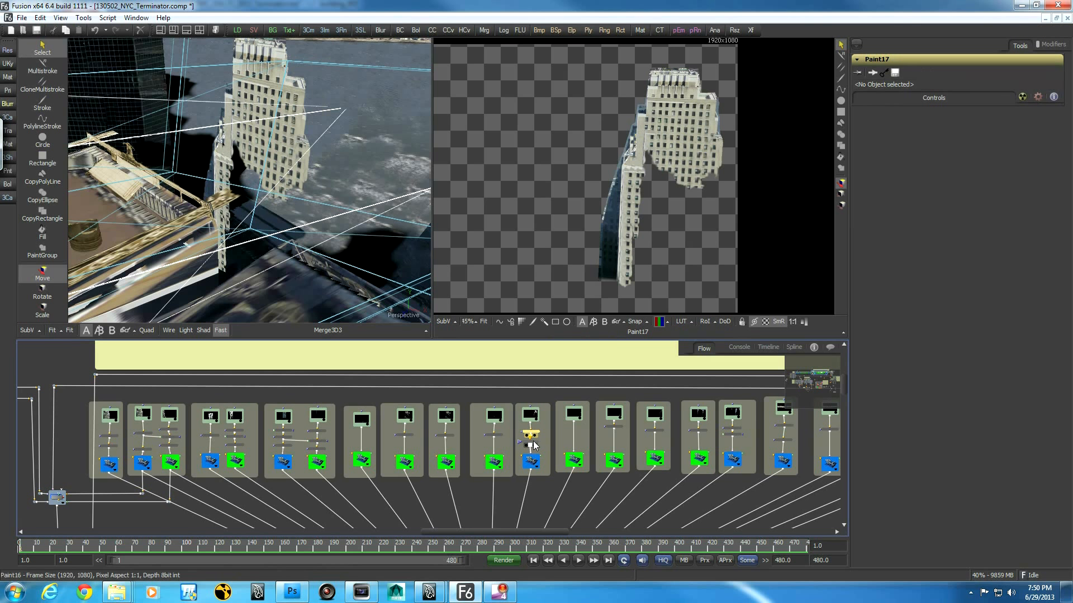
middle_drag(610, 200, 660, 252)
middle_drag(726, 123, 659, 228)
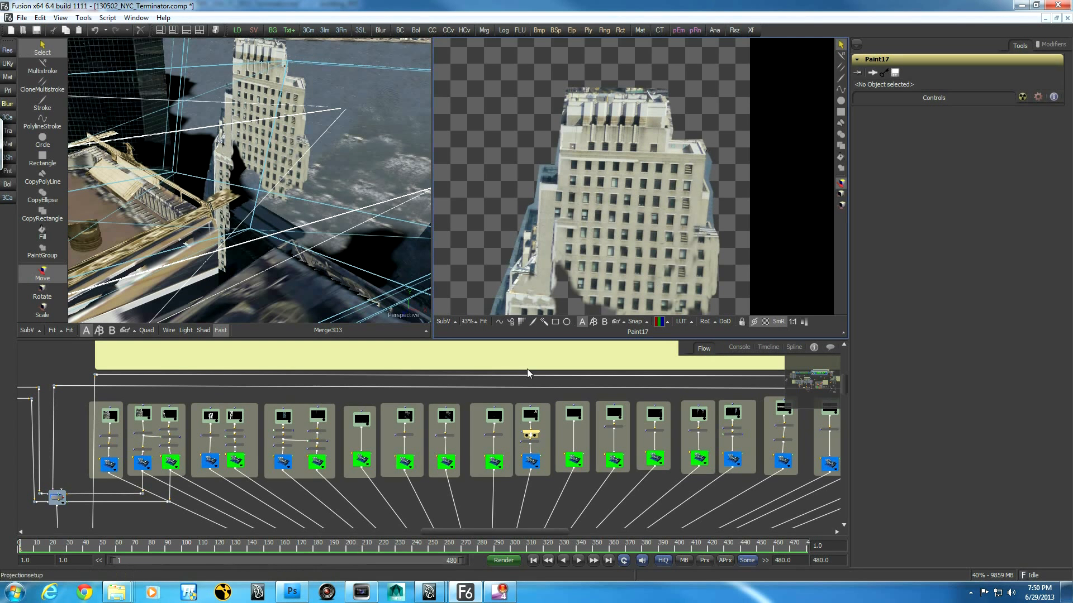
ctrl+scroll(521, 447, up, 4)
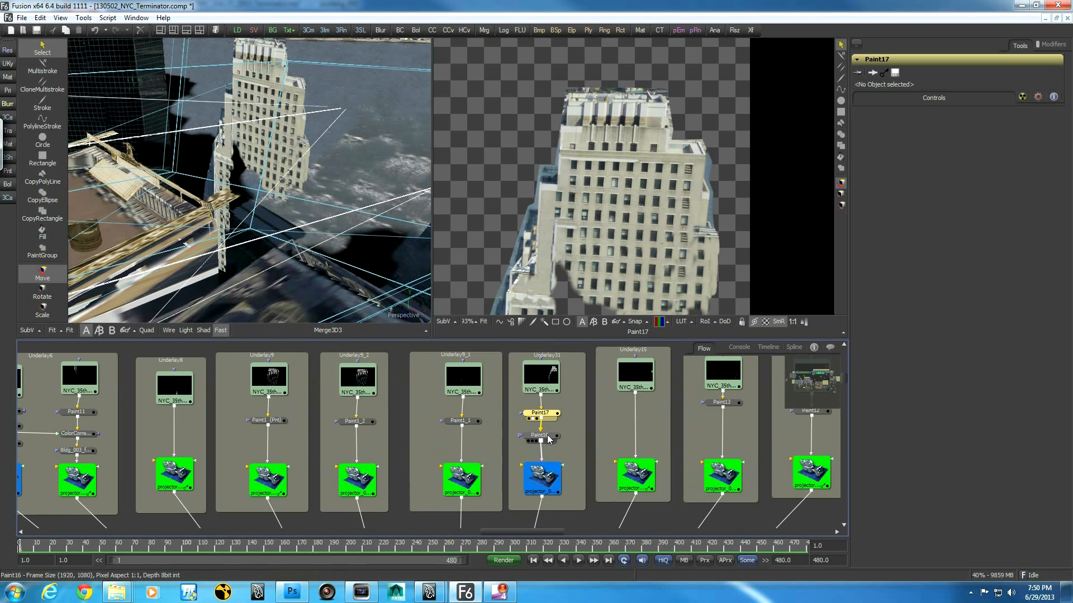
Show the Paint16 node of the stone building's projection chain in the second viewer.
click(546, 440)
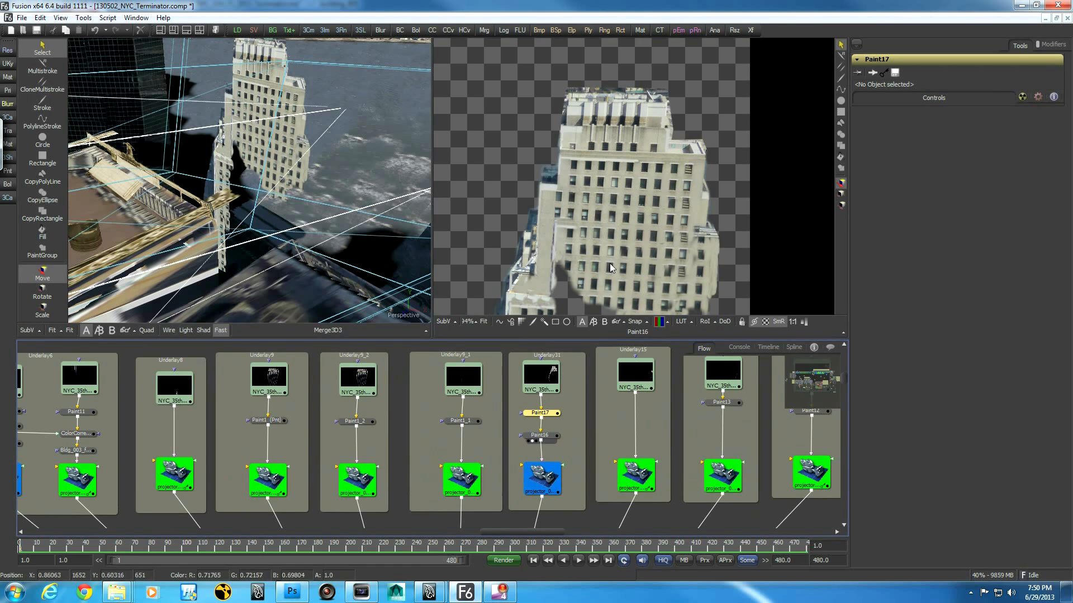
ctrl+scroll(654, 409, down, 1)
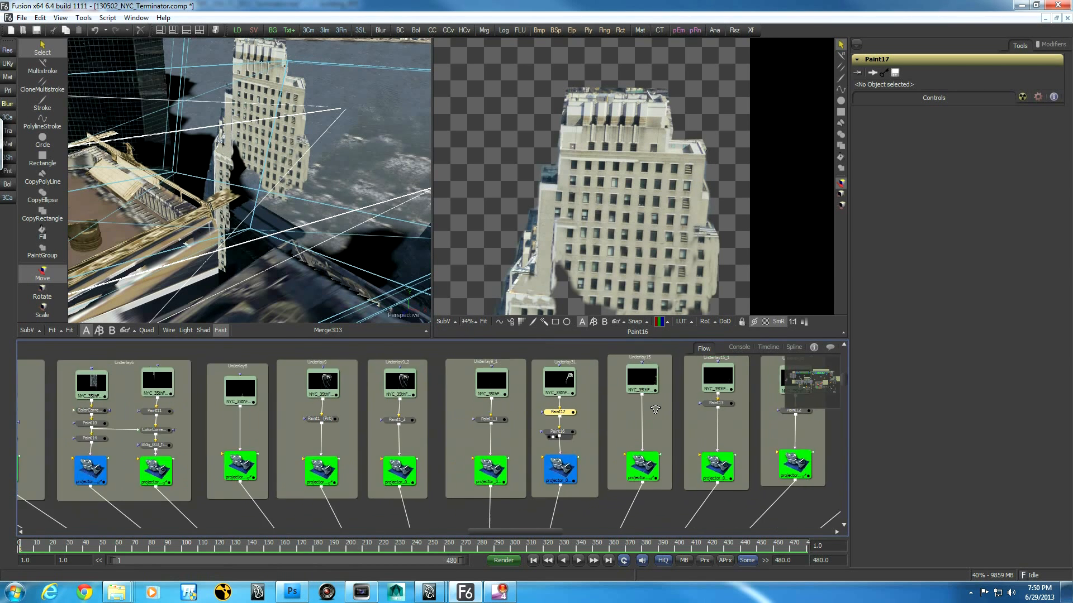
ctrl+scroll(655, 409, down, 2)
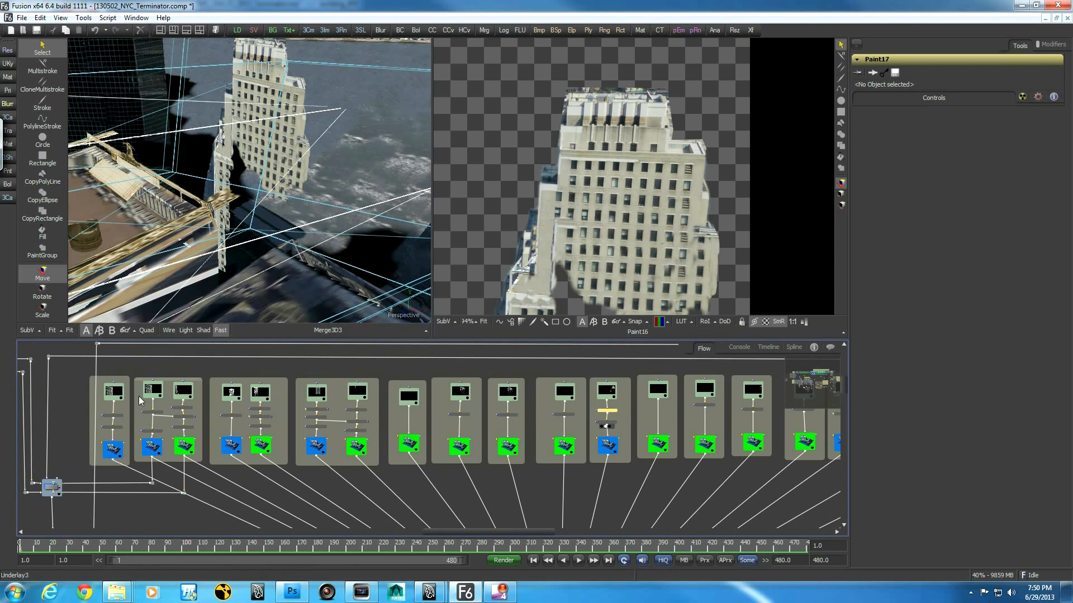
Open the format settings of the stone building's NYC_35thFLoor_1080_Breakdown.psd loader and examine the available PSD layers.
click(609, 395)
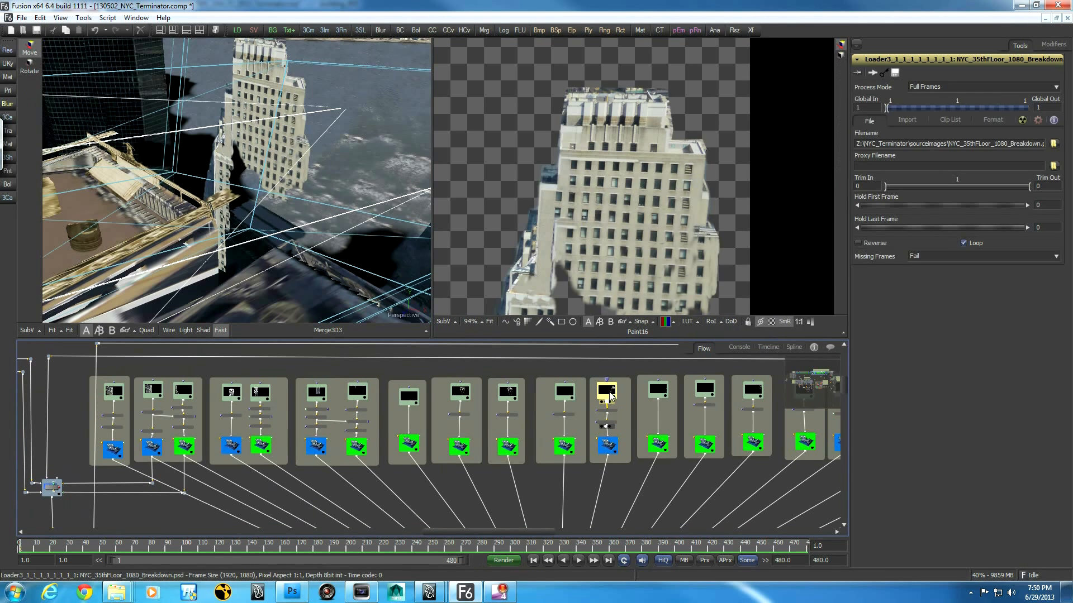
click(989, 121)
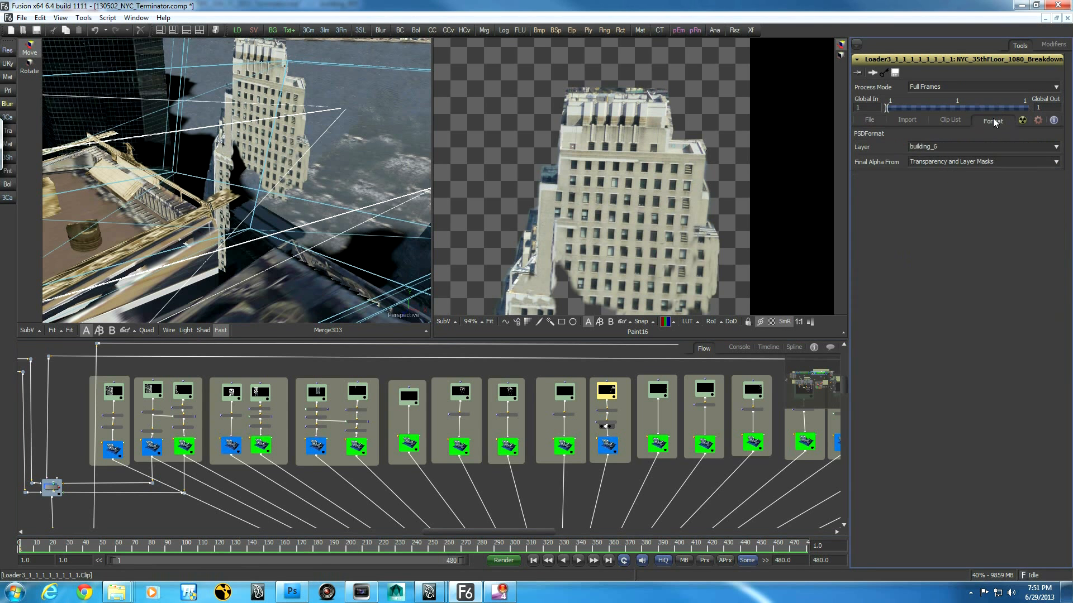
click(1056, 147)
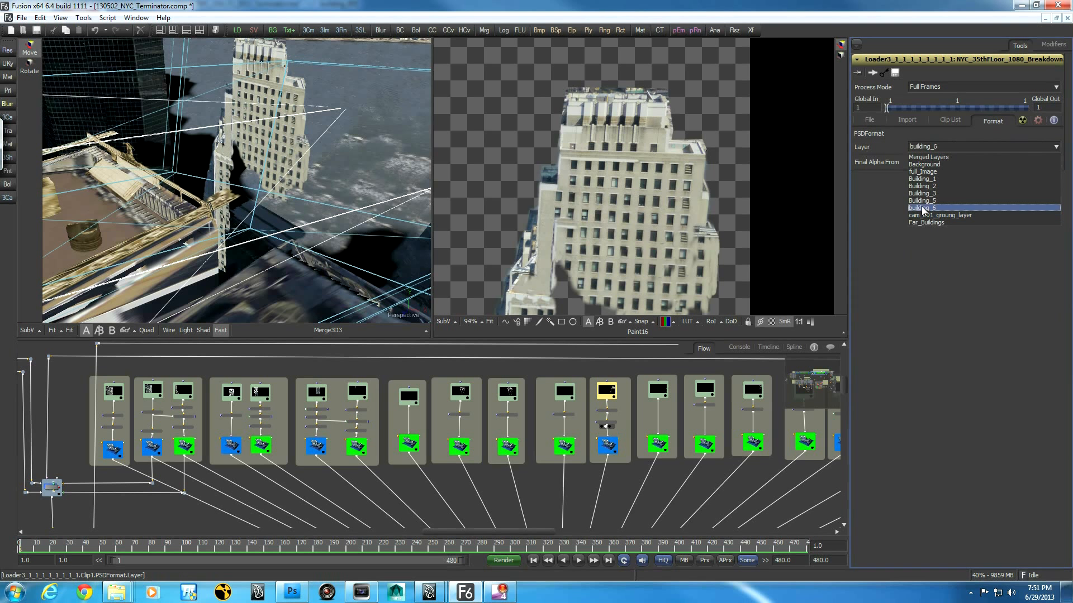
click(948, 345)
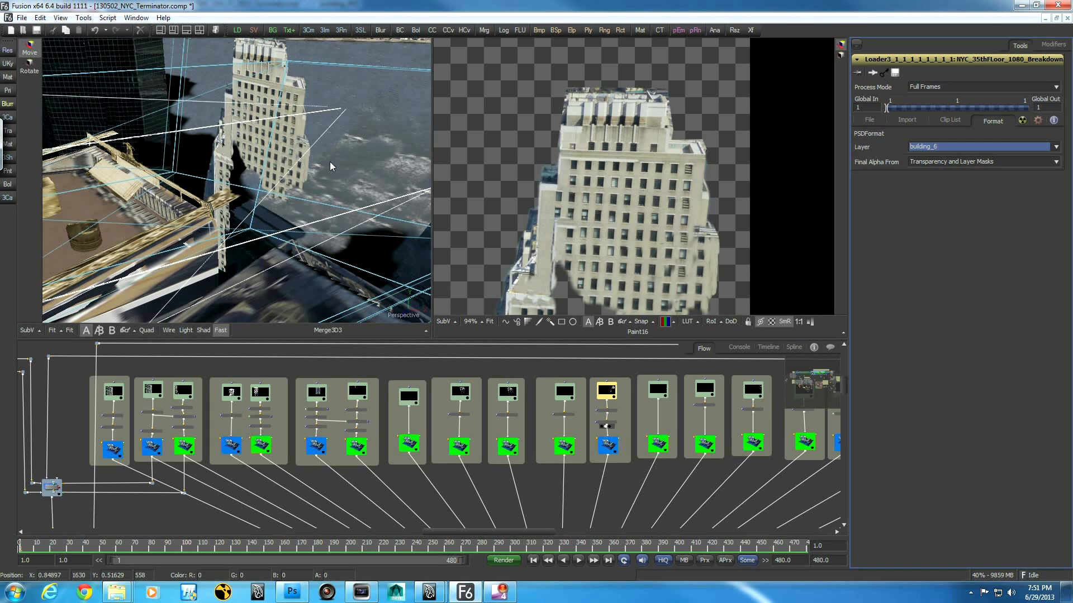
Select the building_002_rail_2_1 plane in the 3D scene and look along the catcher and projector node groups in the flow.
click(227, 223)
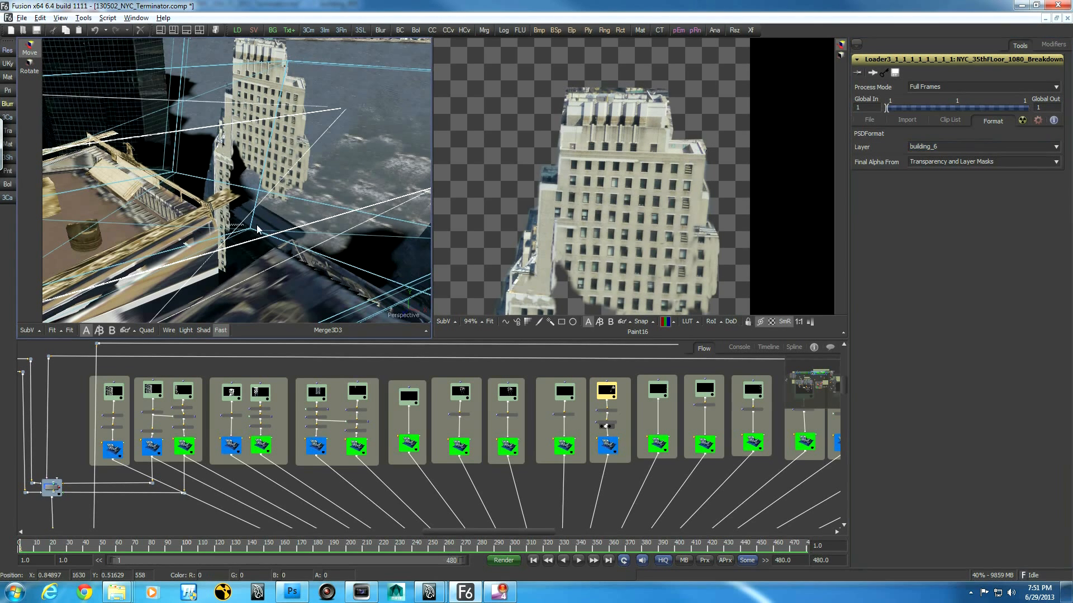
alt+middle_drag(190, 230, 375, 170)
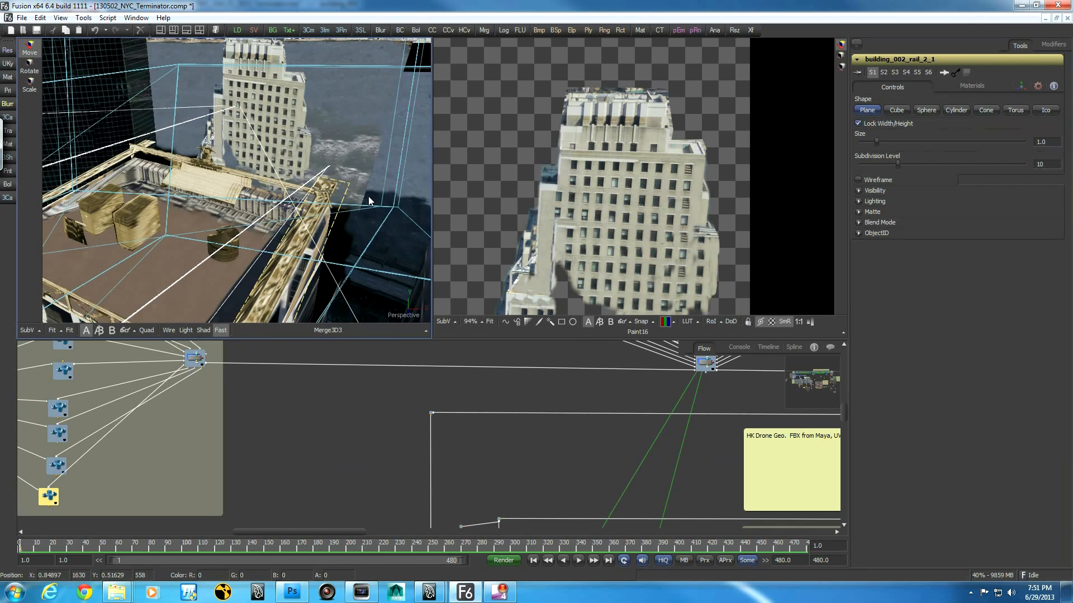
middle_drag(527, 401, 467, 499)
middle_drag(614, 350, 544, 509)
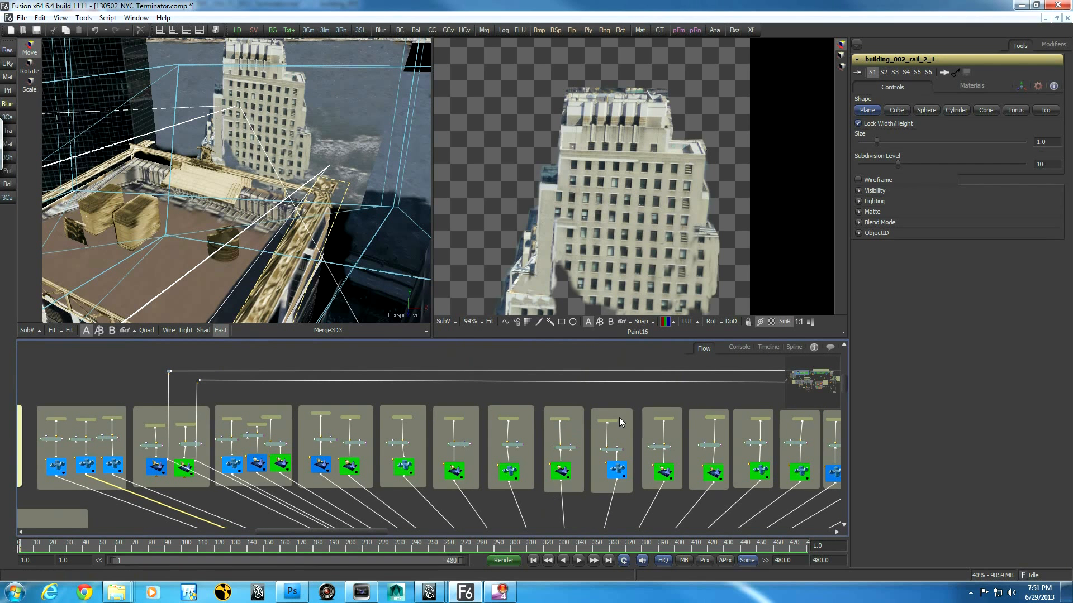
middle_drag(726, 427, 455, 427)
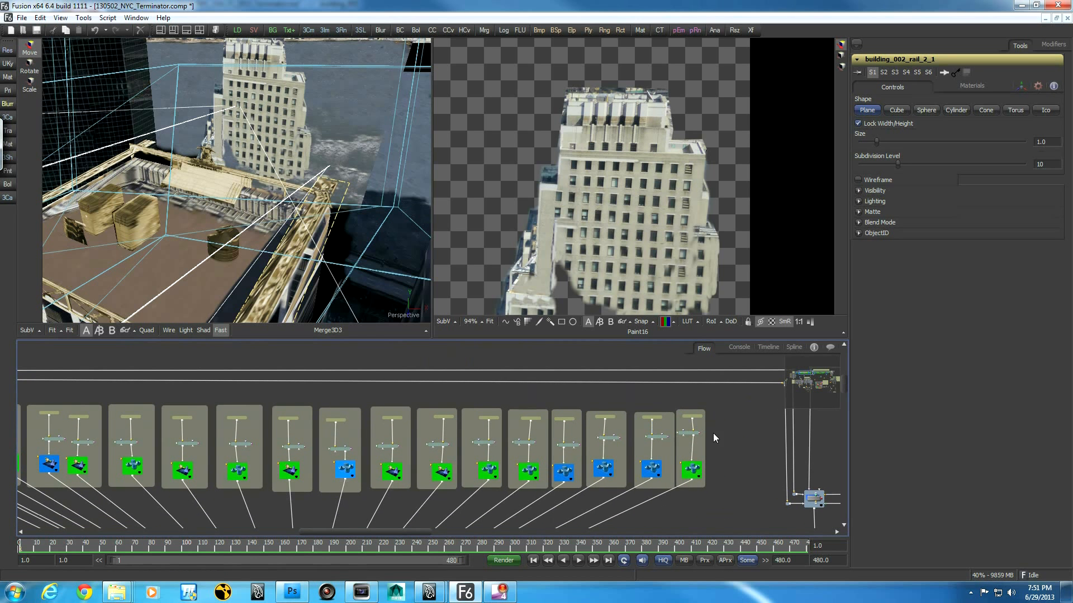
middle_drag(713, 433, 148, 449)
middle_drag(782, 433, 323, 462)
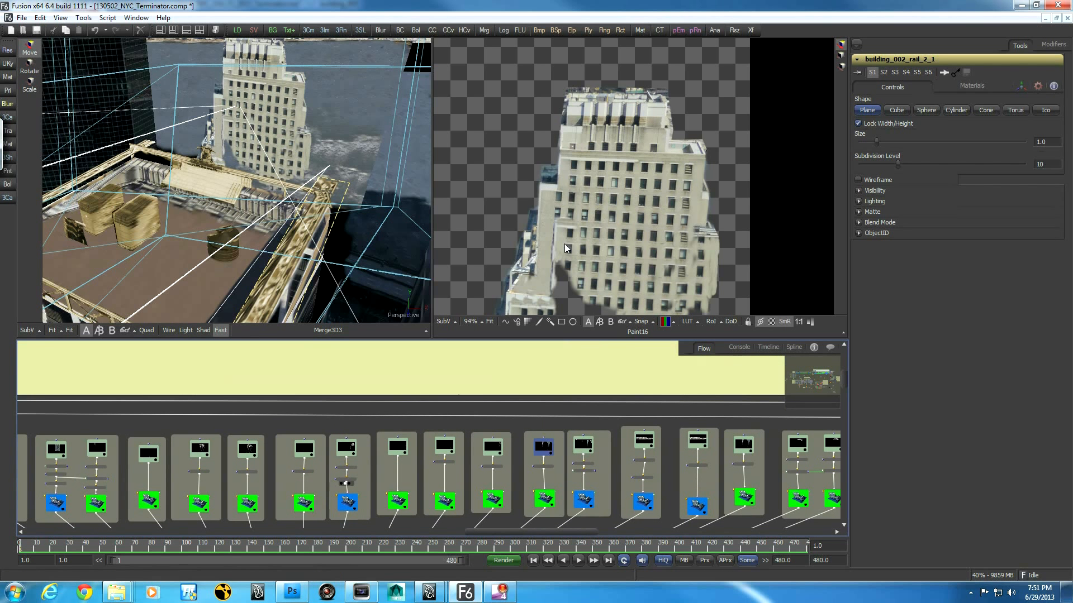
Show the NYC_35thFLoor_Two_1080_Breakdown.psd water background loader in the second viewer, and compare it with the painted result in Paint2.
drag(564, 244, 566, 228)
mouse_move(714, 204)
middle_down()
mouse_move(539, 204)
mouse_move(682, 156)
mouse_move(643, 162)
middle_up()
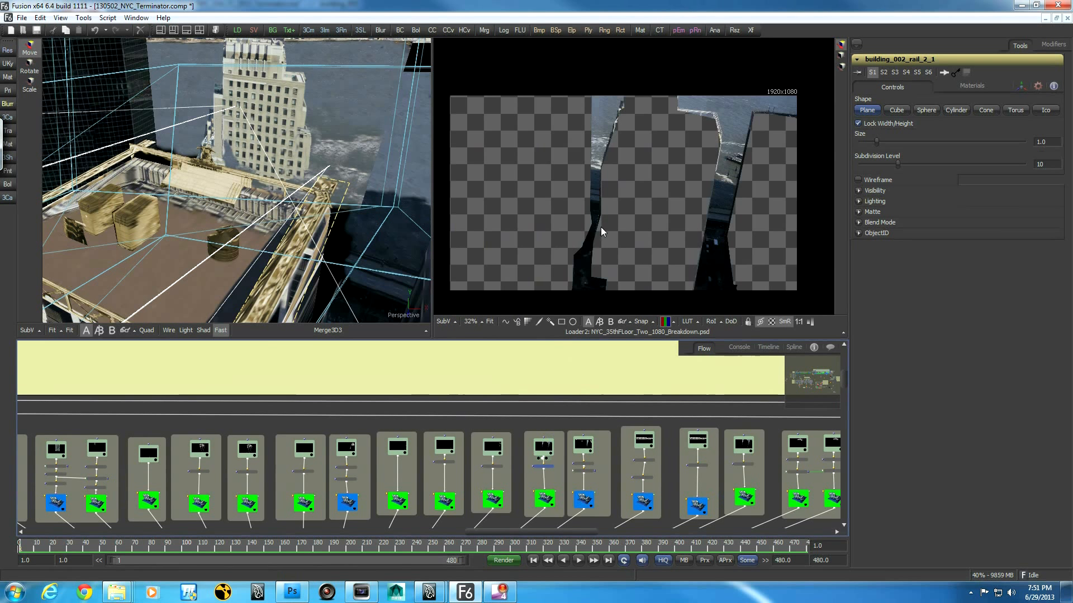
key(2)
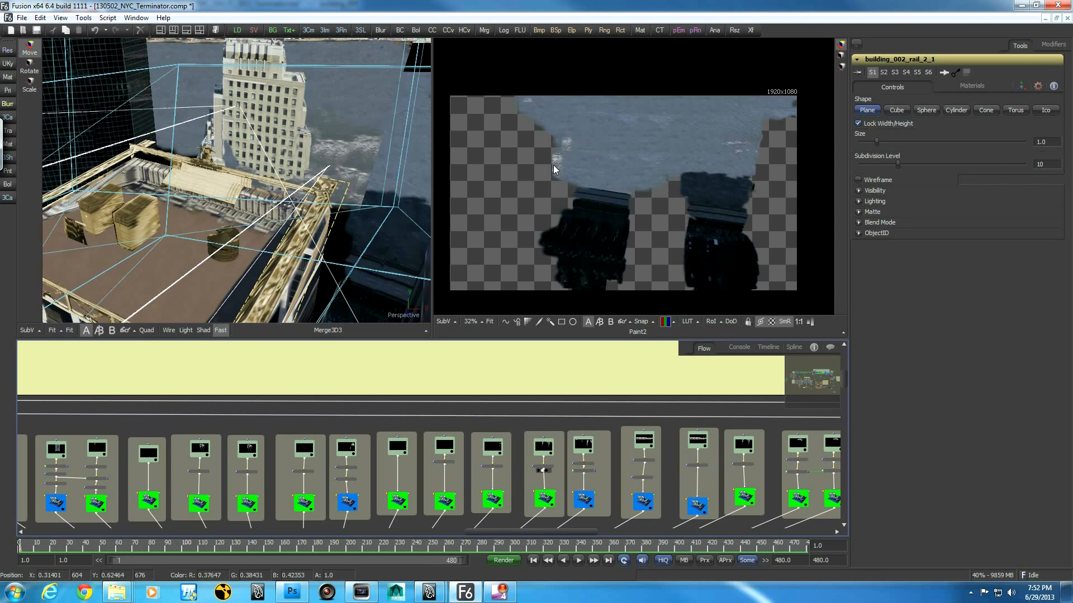
Show the glass tower's NYC_35thFLoor_1080_Breakdown.psd loader in the first viewer and its NYC_35thFLoor_Two_1080_Breakdown.psd loader in the second, comparing both up close.
middle_drag(287, 429, 815, 445)
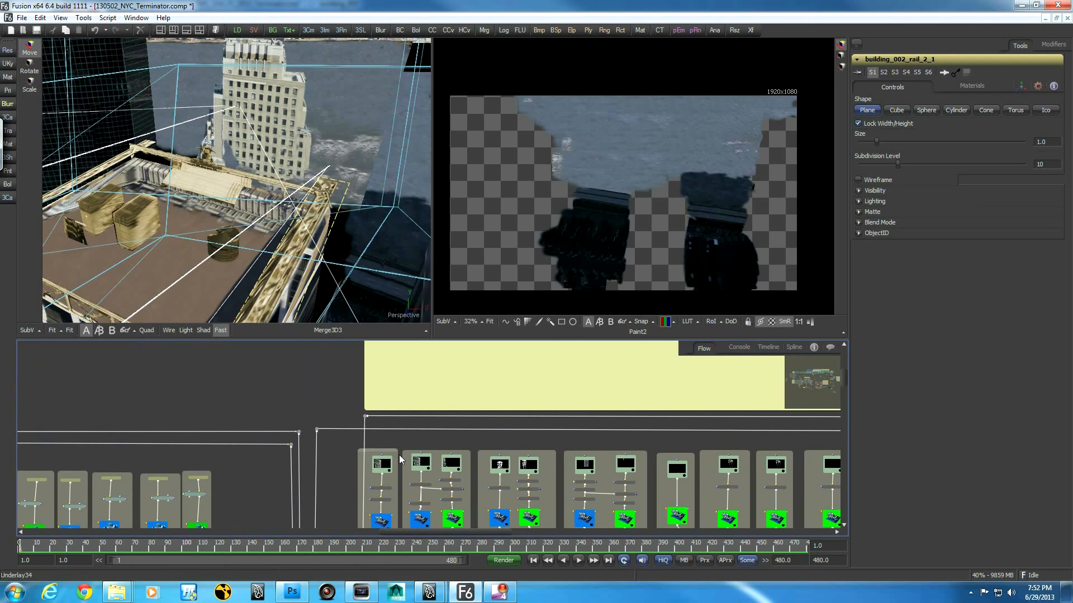
scroll(530, 452, down, 1)
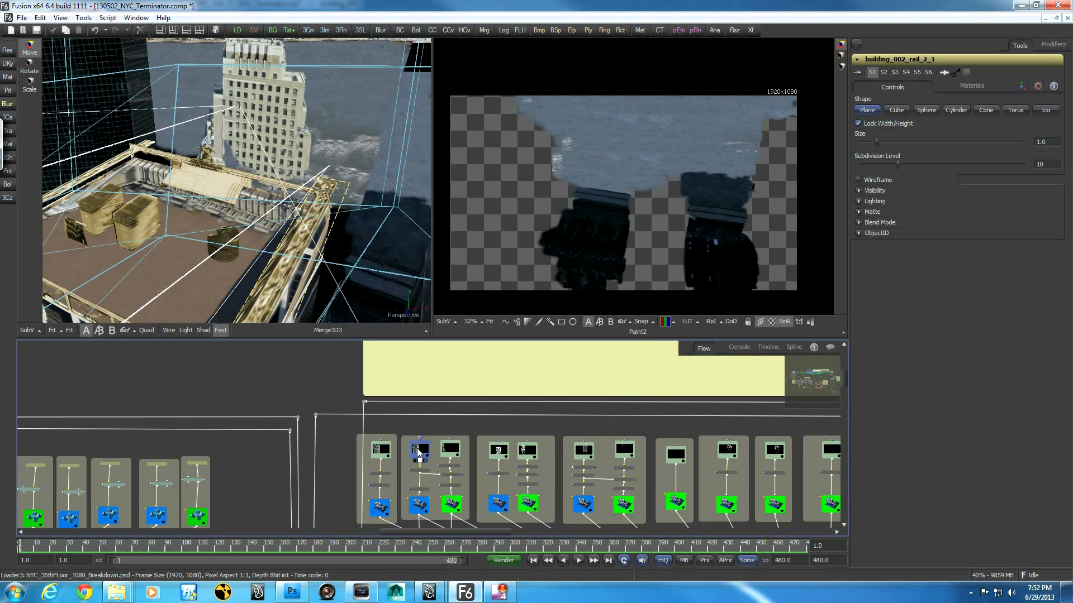
drag(417, 449, 183, 229)
middle_drag(285, 236, 343, 232)
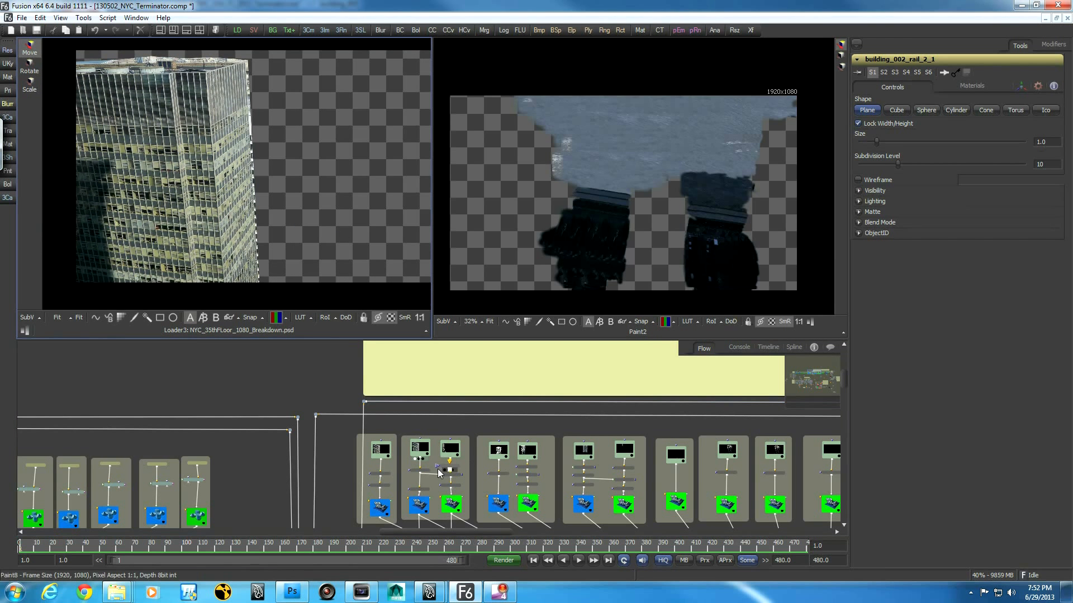
mouse_move(450, 451)
mouse_down()
mouse_move(502, 380)
mouse_move(570, 239)
mouse_up()
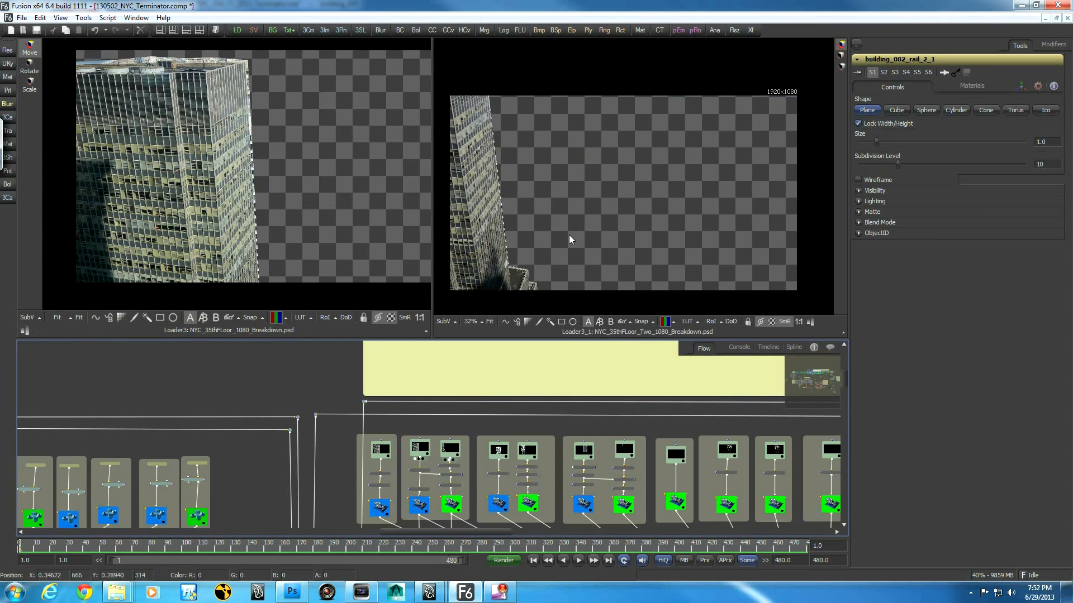
ctrl+scroll(352, 249, up, 3)
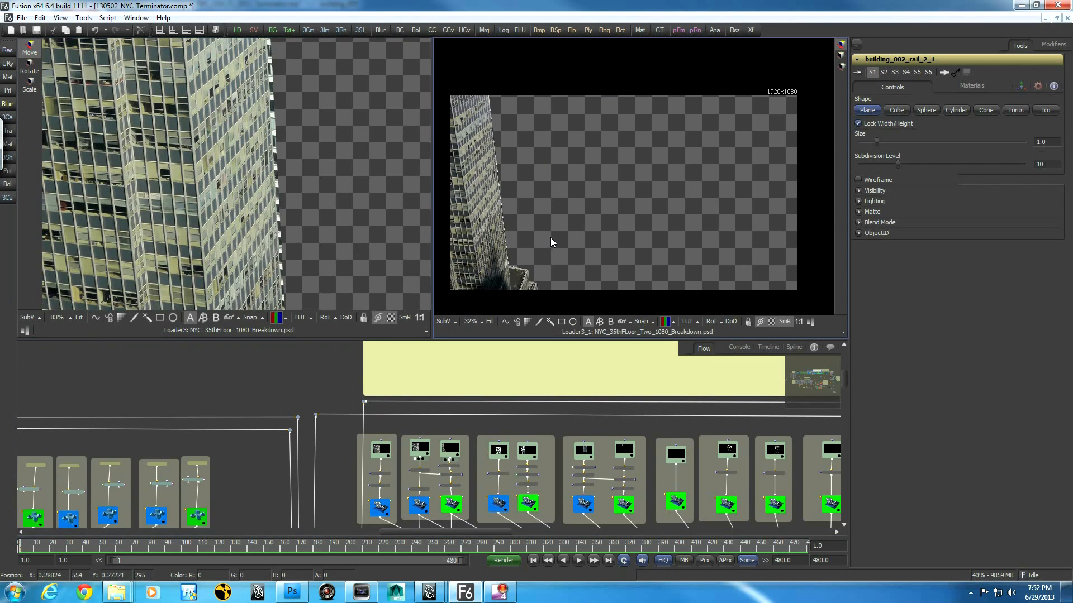
ctrl+scroll(659, 244, up, 3)
middle_drag(659, 244, 723, 229)
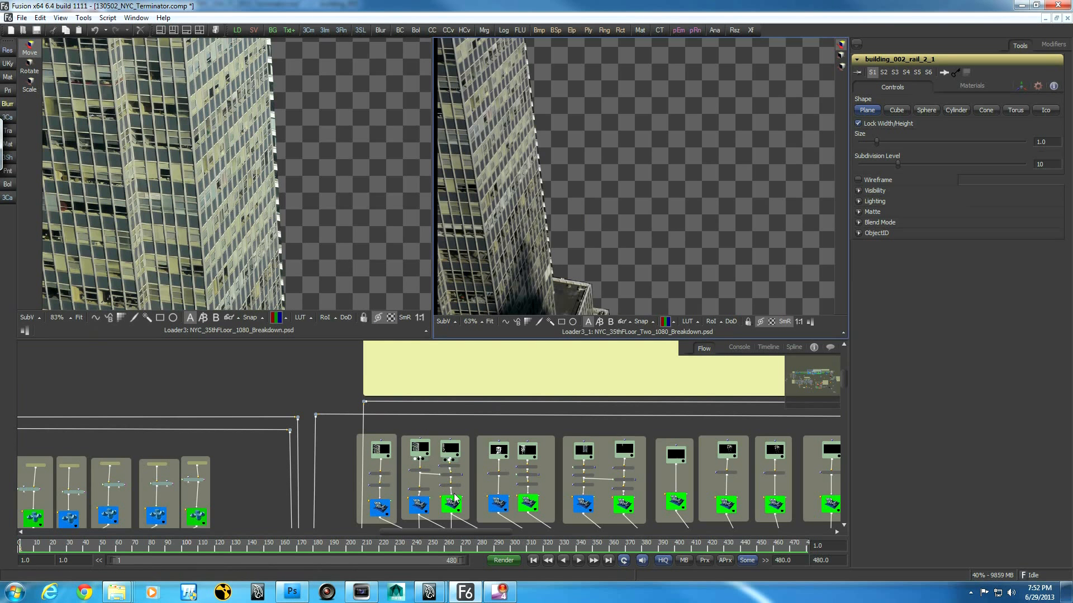
Compare the glass tower's loader with its Paint9 edge cleanup in the first viewer, and show Paint8 in the second viewer.
ctrl+scroll(479, 482, up, 5)
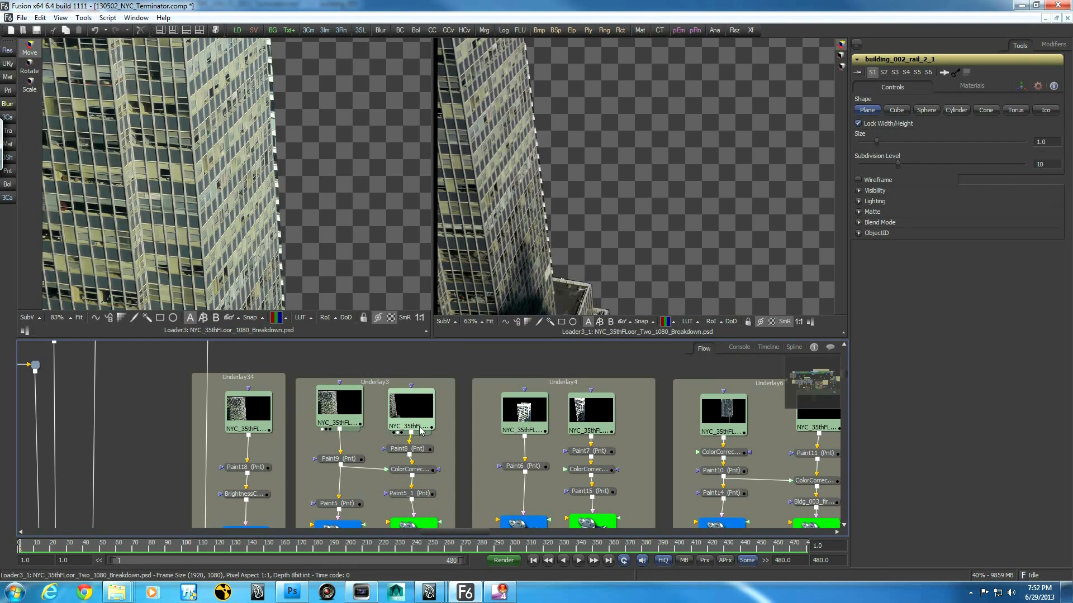
click(324, 465)
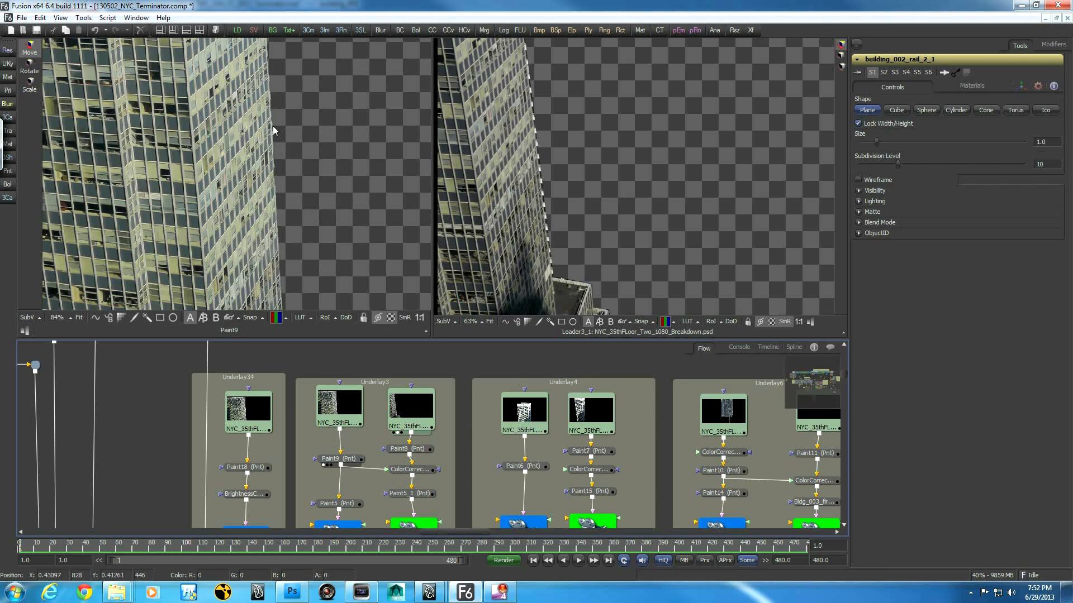
drag(333, 397, 330, 207)
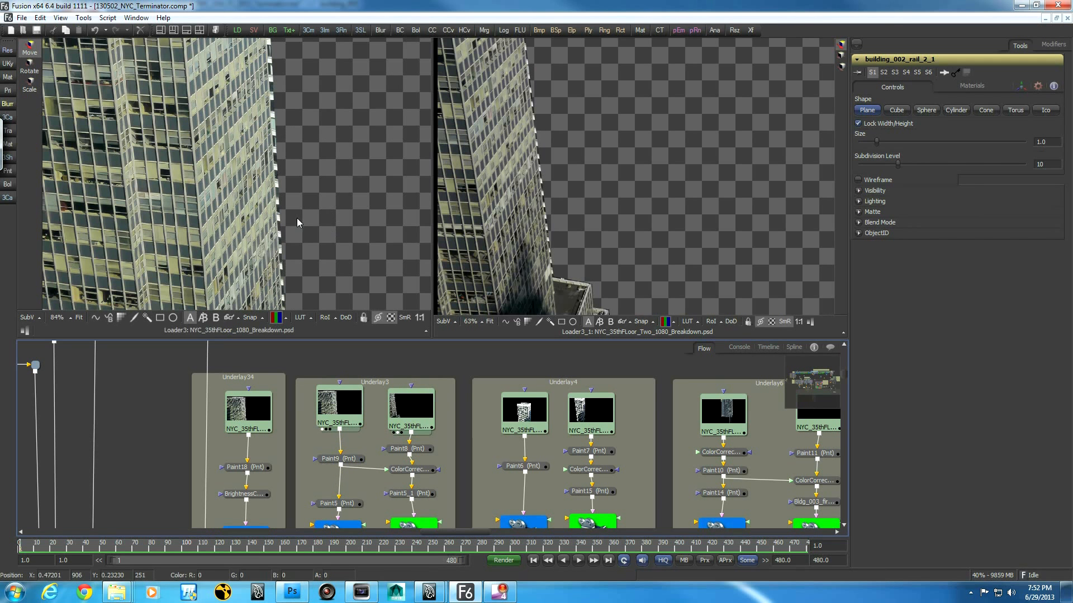
click(326, 465)
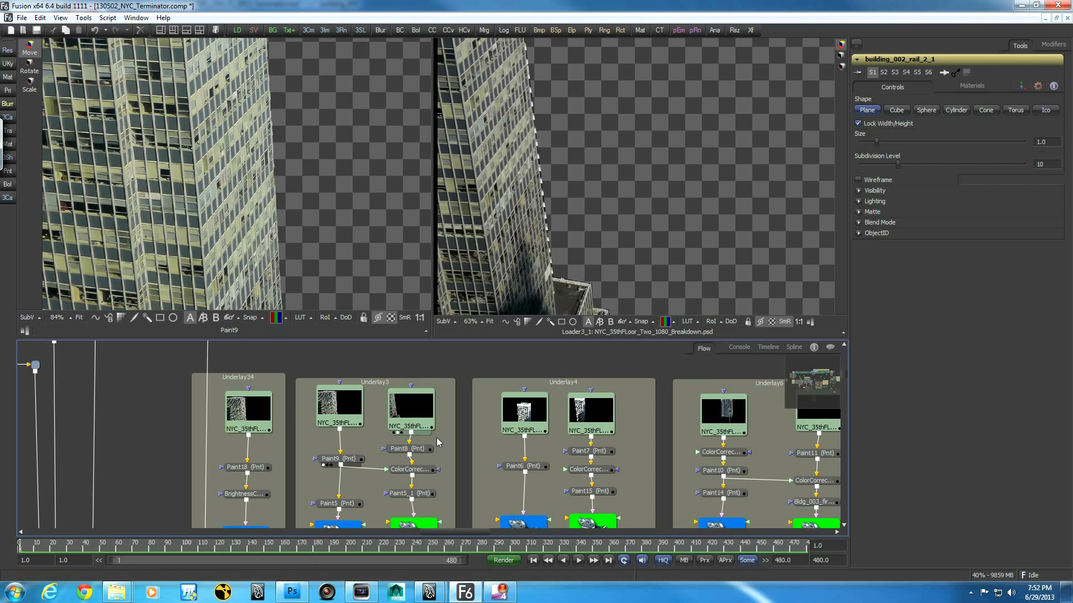
click(399, 455)
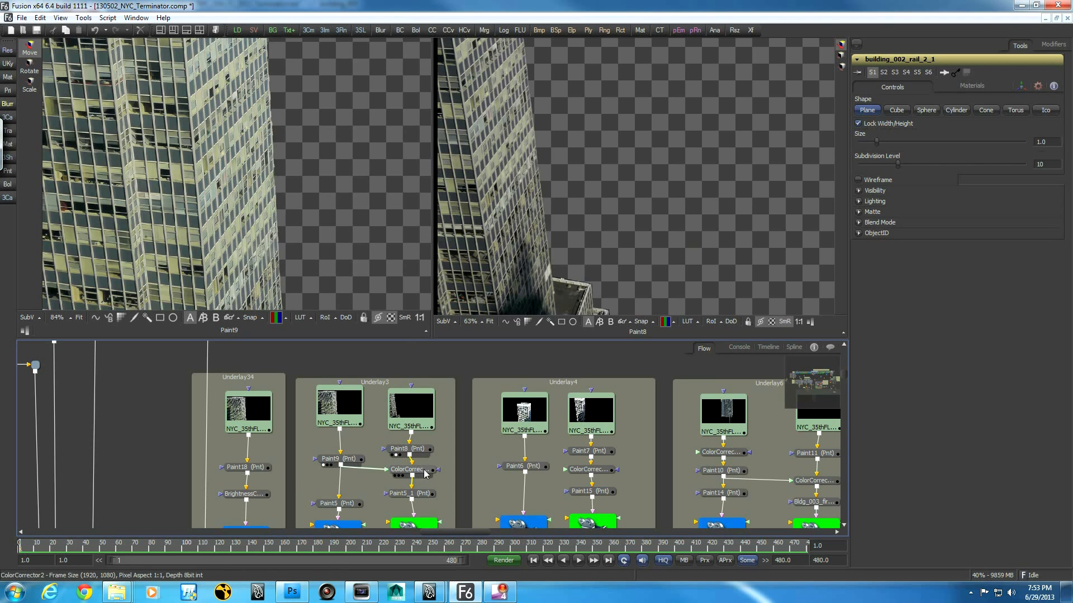
Show ColorCorrector2 in the second viewer and connect Paint9's output to it as the histogram match reference.
mouse_move(421, 473)
mouse_down()
mouse_move(371, 475)
mouse_move(634, 224)
mouse_up()
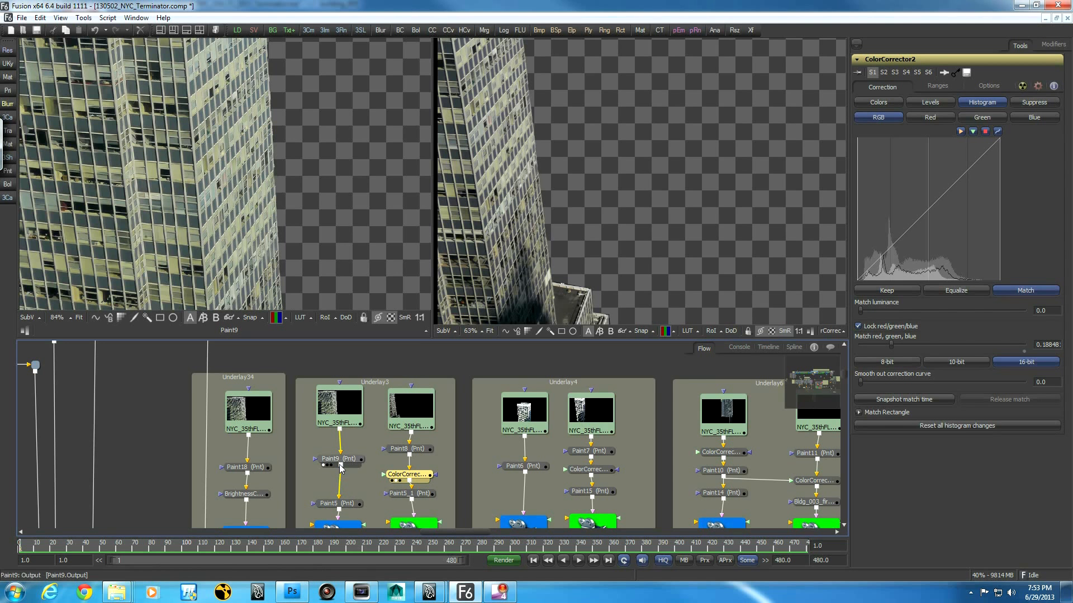
drag(340, 468, 383, 474)
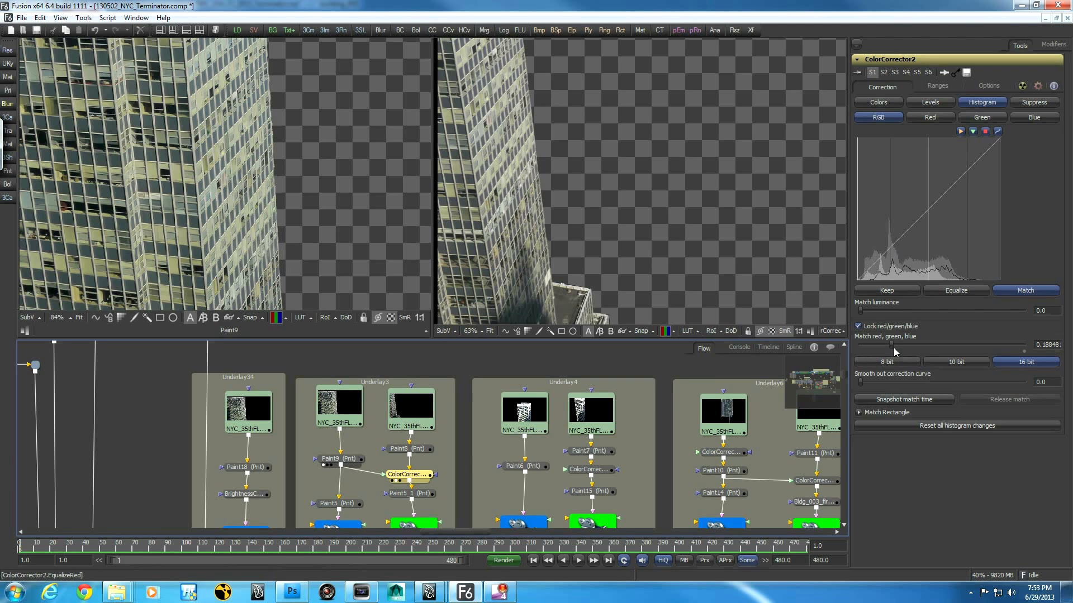
Try a higher Match red, green, blue amount in ColorCorrector2's histogram settings, and undo it.
drag(890, 345, 931, 350)
key(ctrl+z)
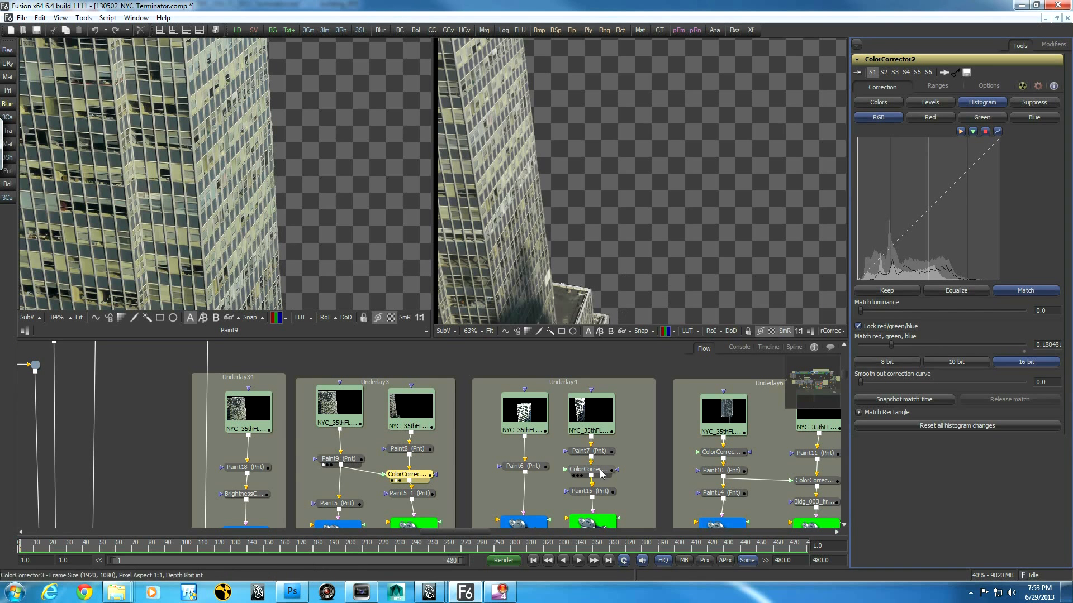
Show the white office tower's NYC_35thFLoor_1080_Breakdown.psd loader from Underlay4 in the second viewer and examine its cutout.
ctrl+scroll(677, 451, down, 5)
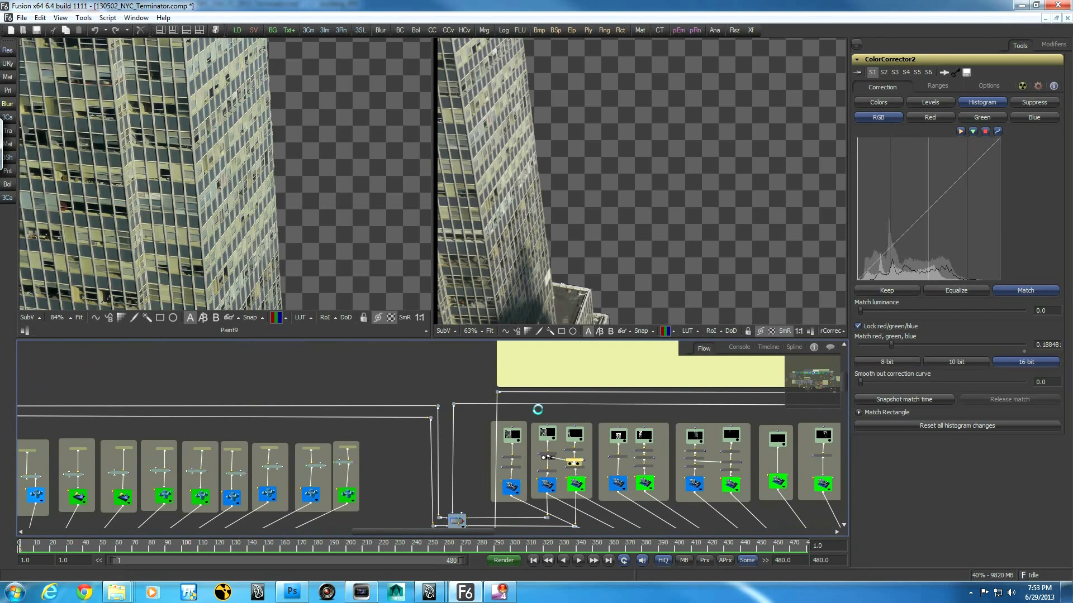
middle_drag(538, 409, 317, 410)
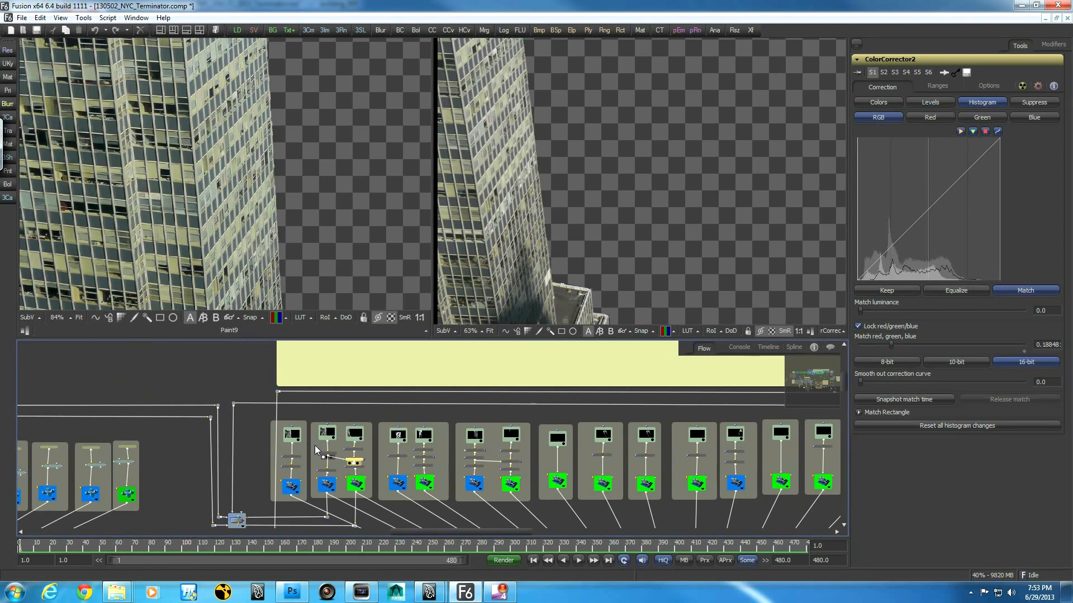
ctrl+scroll(378, 460, up, 5)
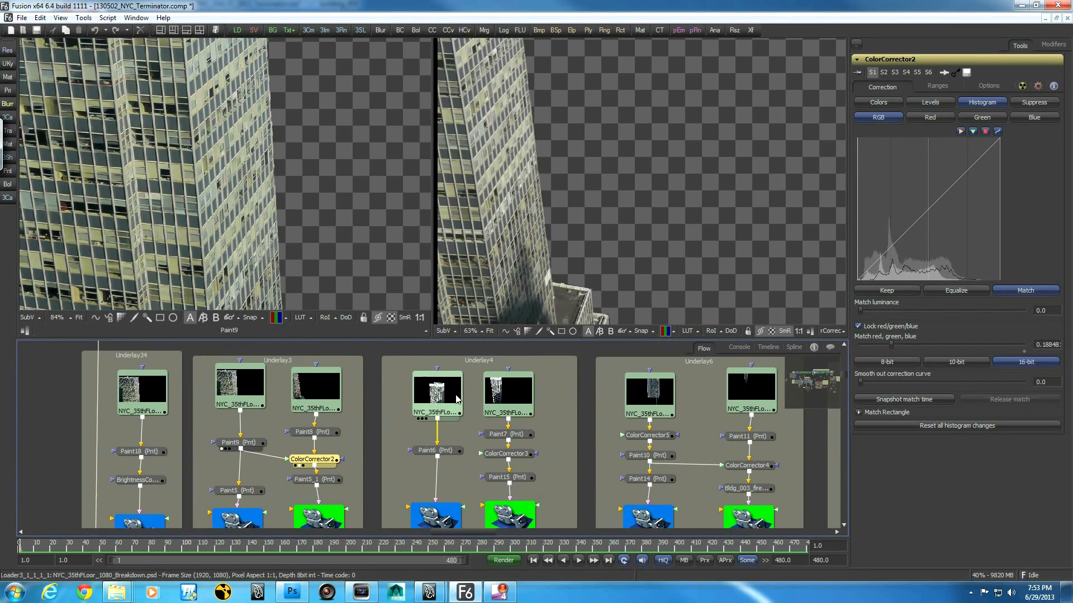
drag(443, 401, 554, 192)
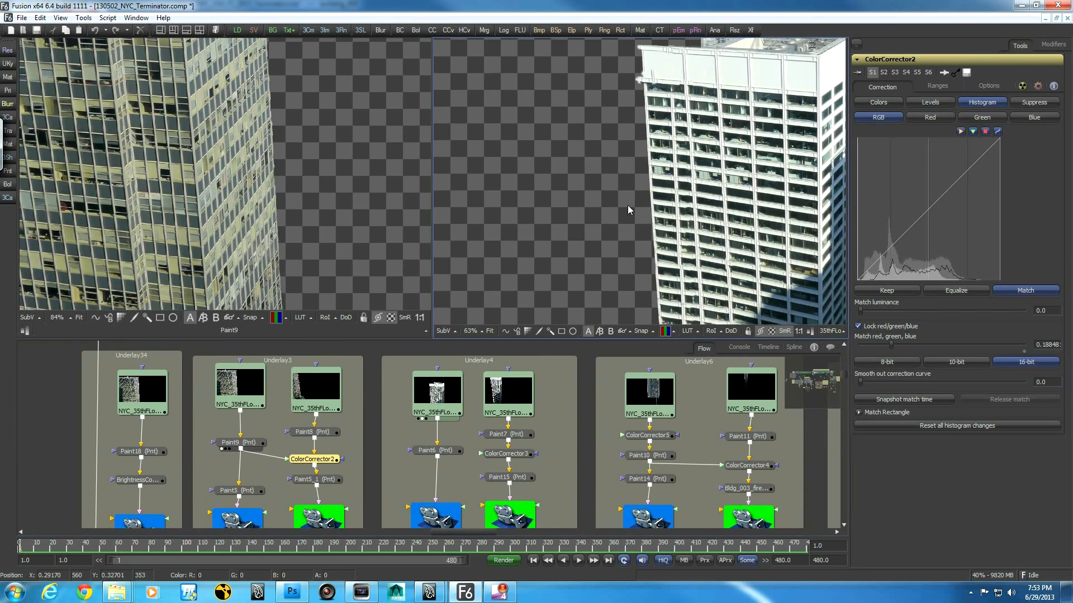
middle_drag(627, 205, 524, 213)
Compare the white tower's Paint7 result with its source loader from the second photo in the second viewer.
drag(499, 434, 592, 207)
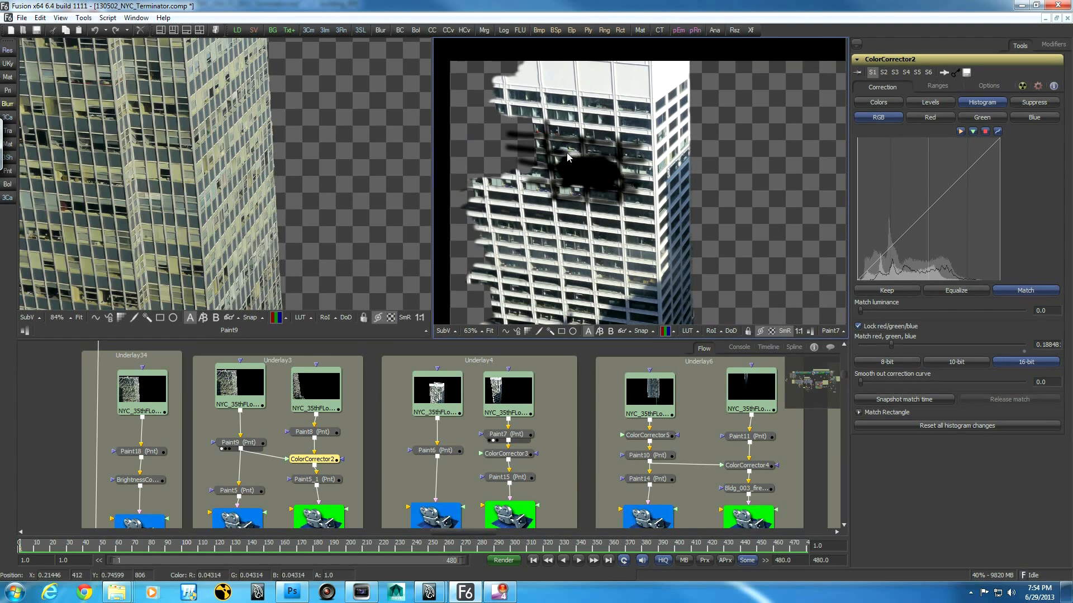
drag(508, 391, 598, 191)
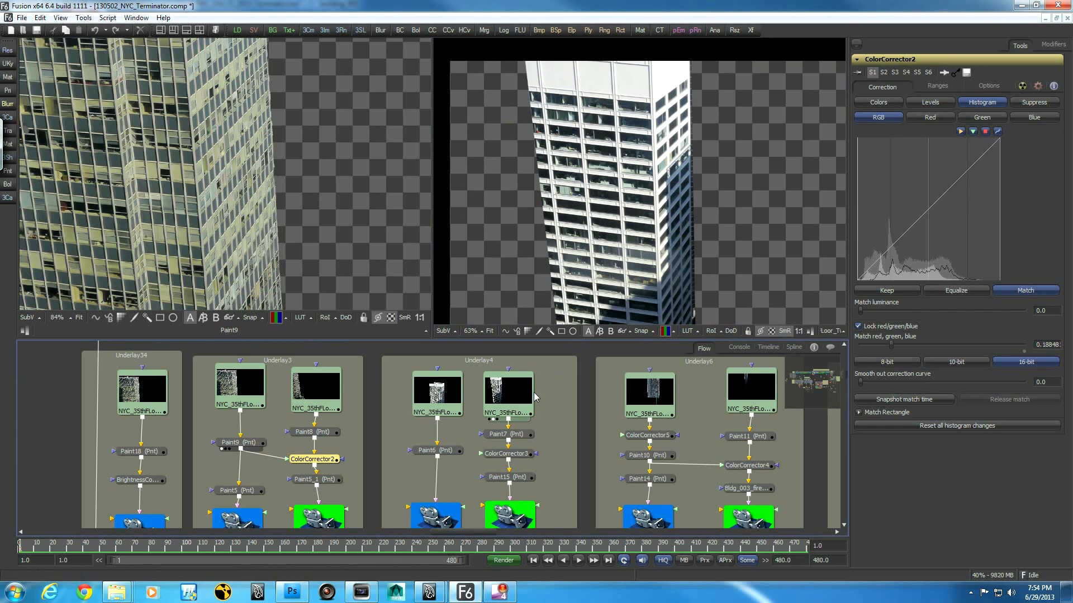
drag(513, 438, 657, 224)
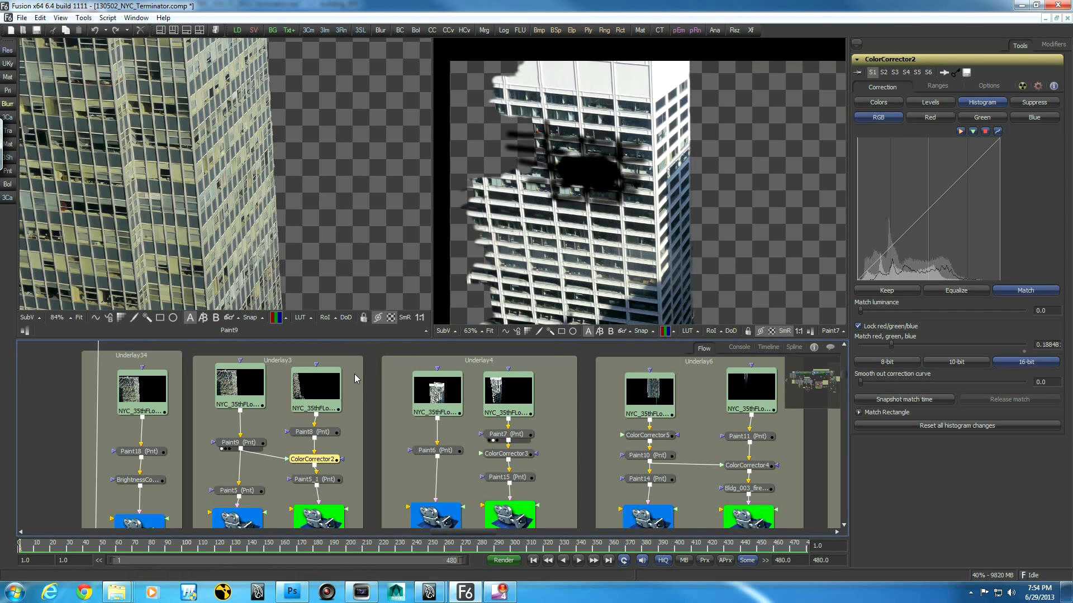
Compare Underlay3's NYC_35thFLoor_1080_Breakdown.psd loader with its Paint9 result in the second viewer.
middle_drag(394, 403, 519, 420)
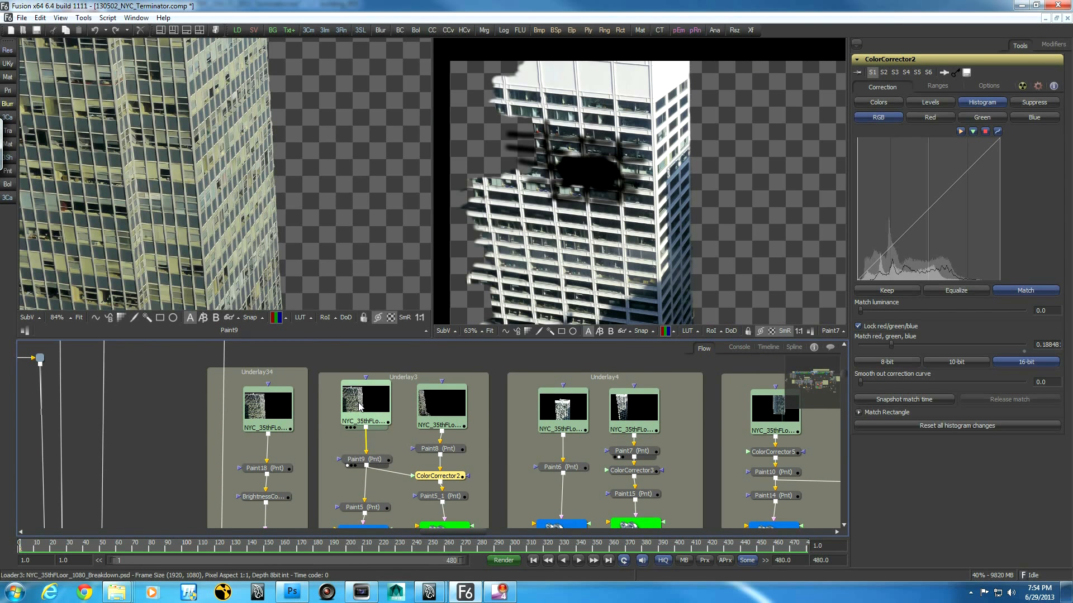
drag(362, 411, 612, 218)
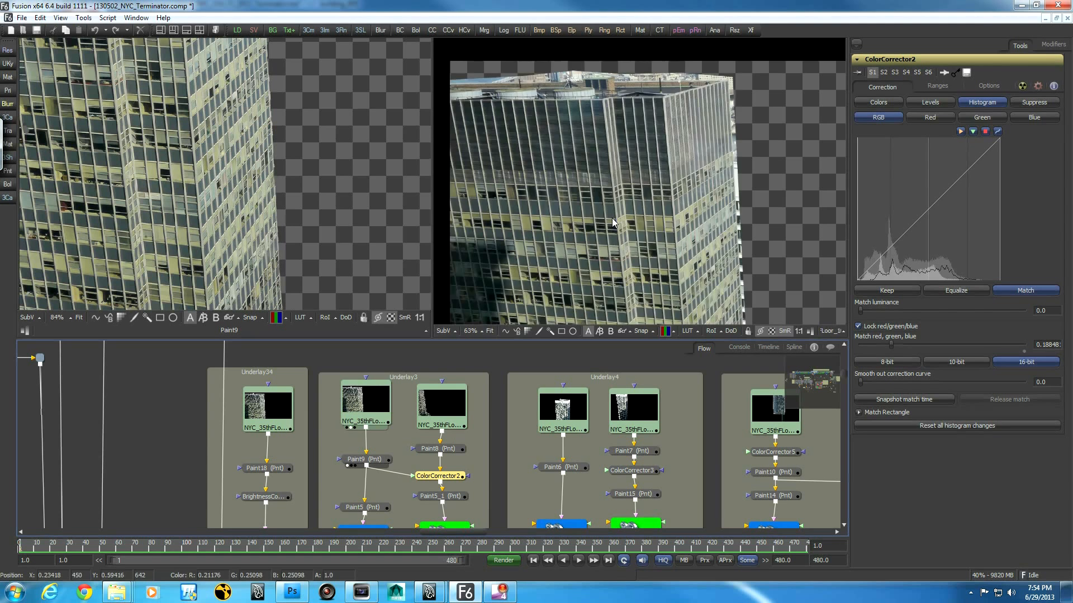
middle_drag(398, 479, 417, 452)
mouse_move(376, 433)
mouse_down()
mouse_move(393, 429)
mouse_move(626, 217)
mouse_up()
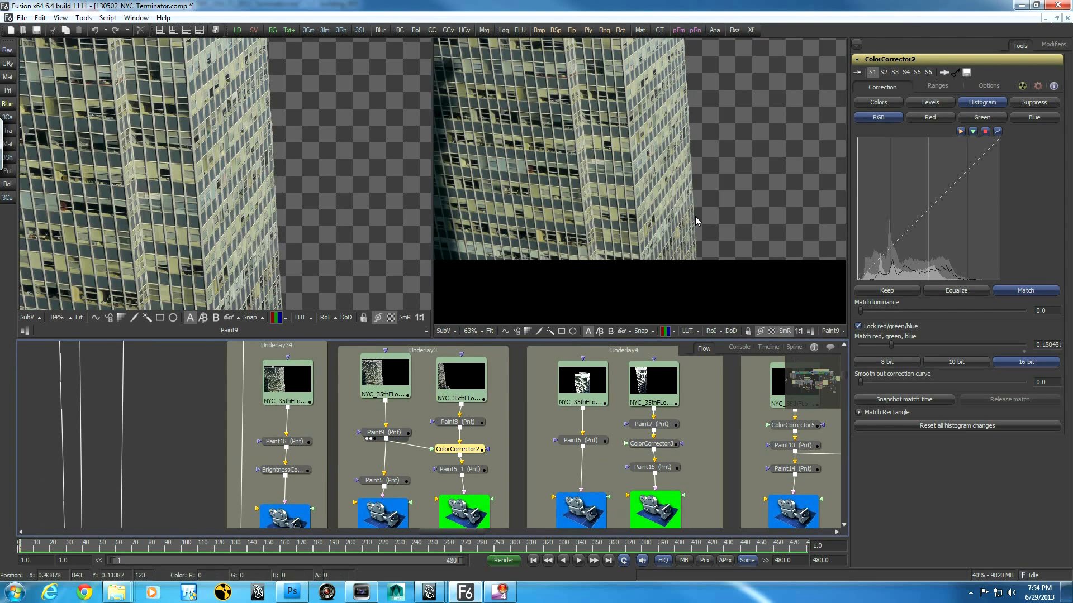
click(383, 488)
middle_drag(715, 169, 693, 199)
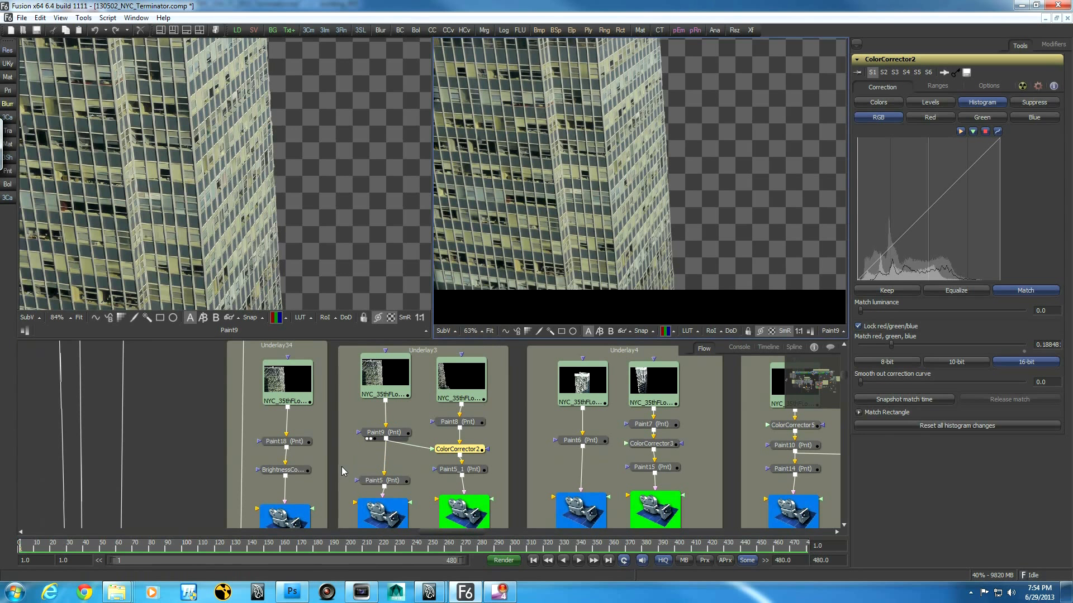
Show Paint5 in the second viewer and scrub to frame 329 to examine the painted damage on the tower's edge.
drag(389, 483, 497, 262)
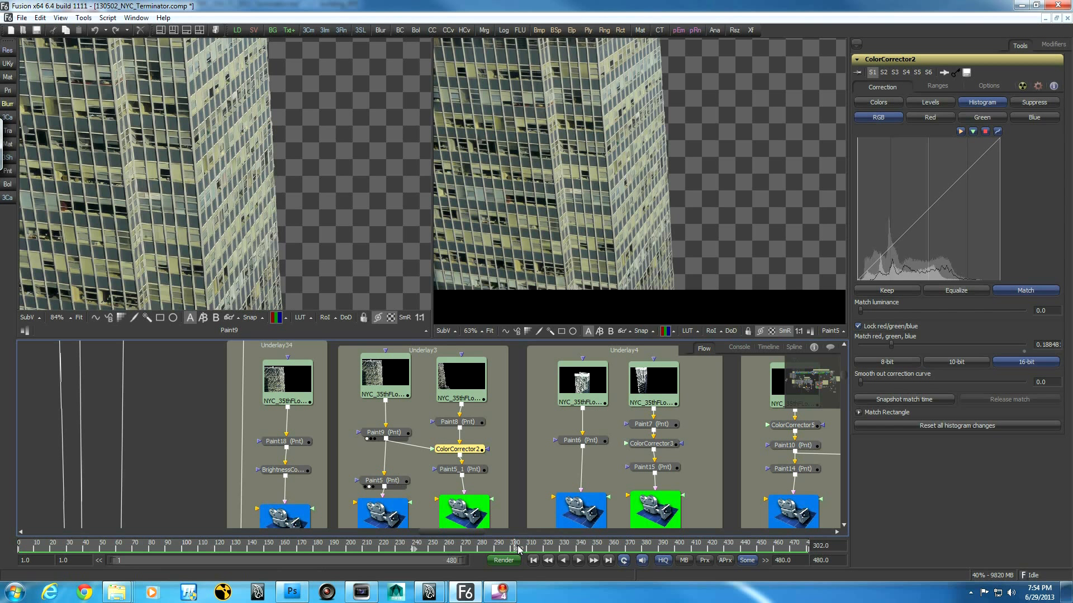
drag(518, 550, 531, 549)
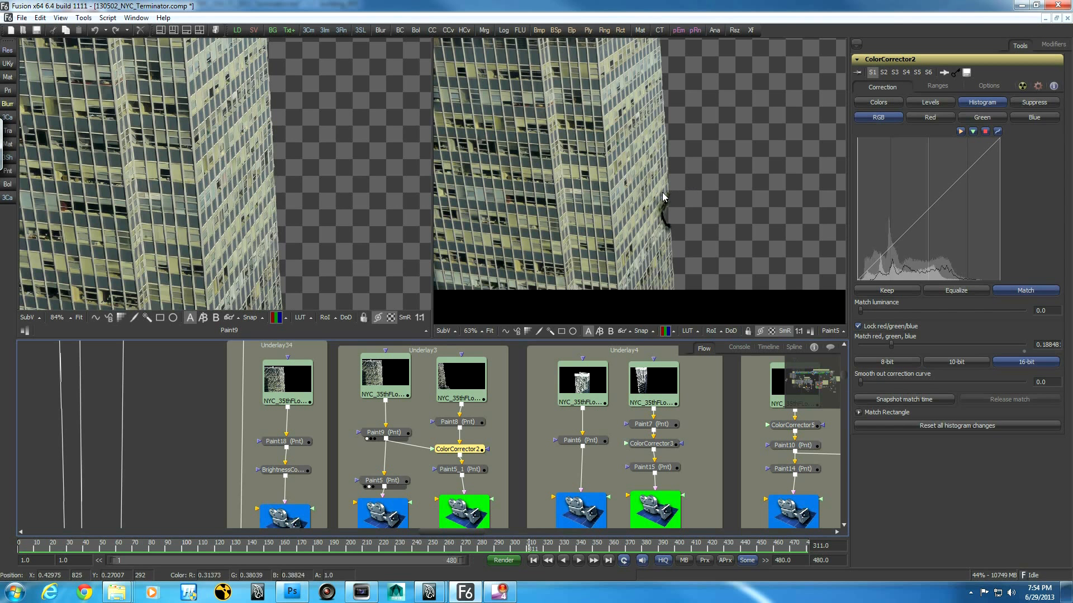
mouse_move(532, 550)
mouse_down()
mouse_move(518, 550)
mouse_move(561, 554)
mouse_up()
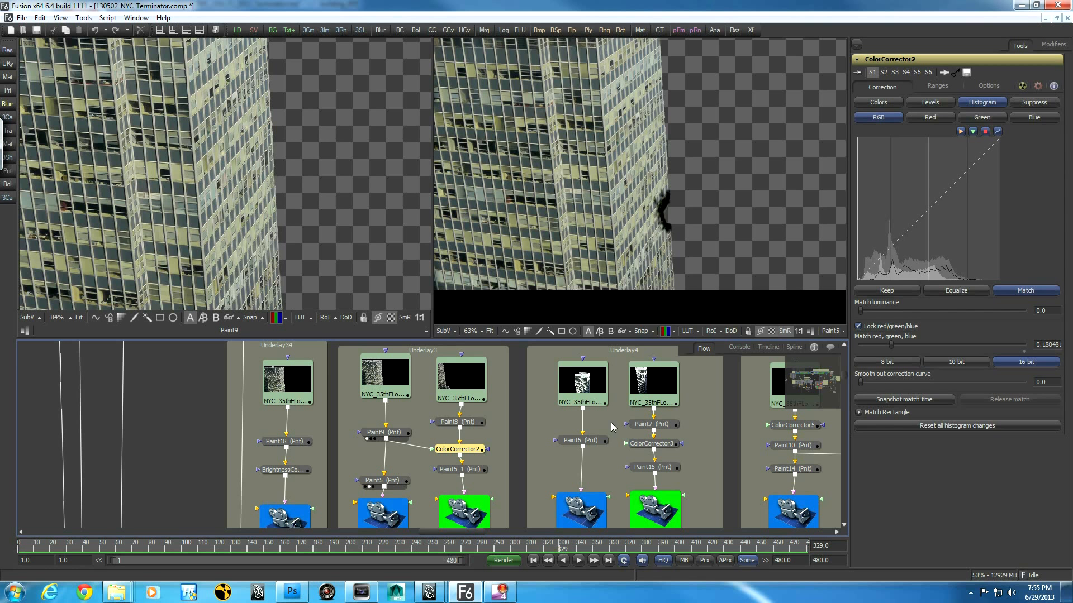
Open Paint5's stroke modifiers and review their brush, color and opacity settings at frame 310, with the damaged edge enlarged.
click(382, 481)
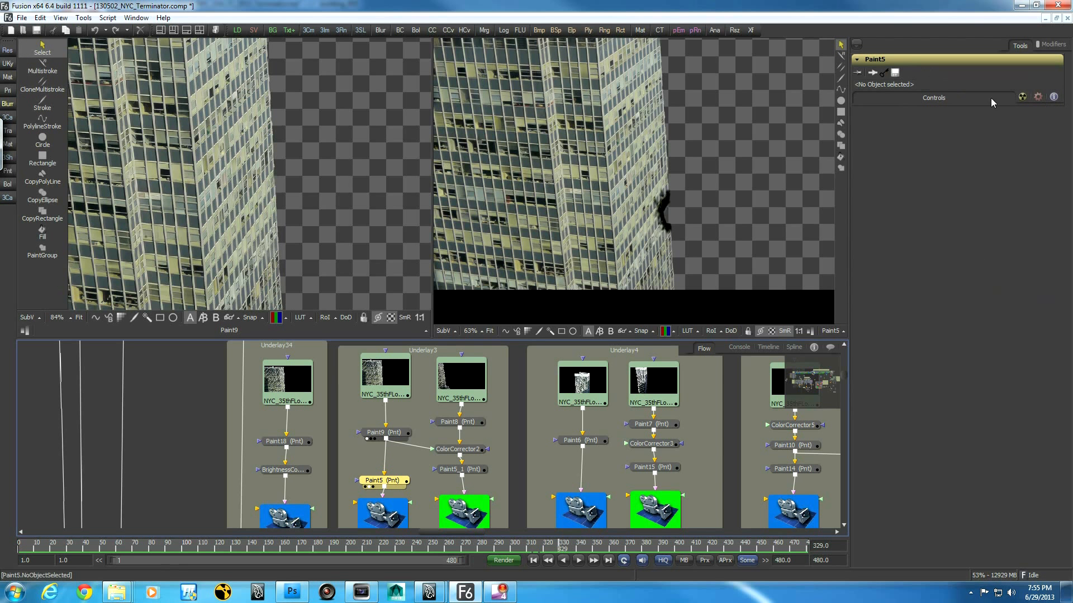
click(1052, 45)
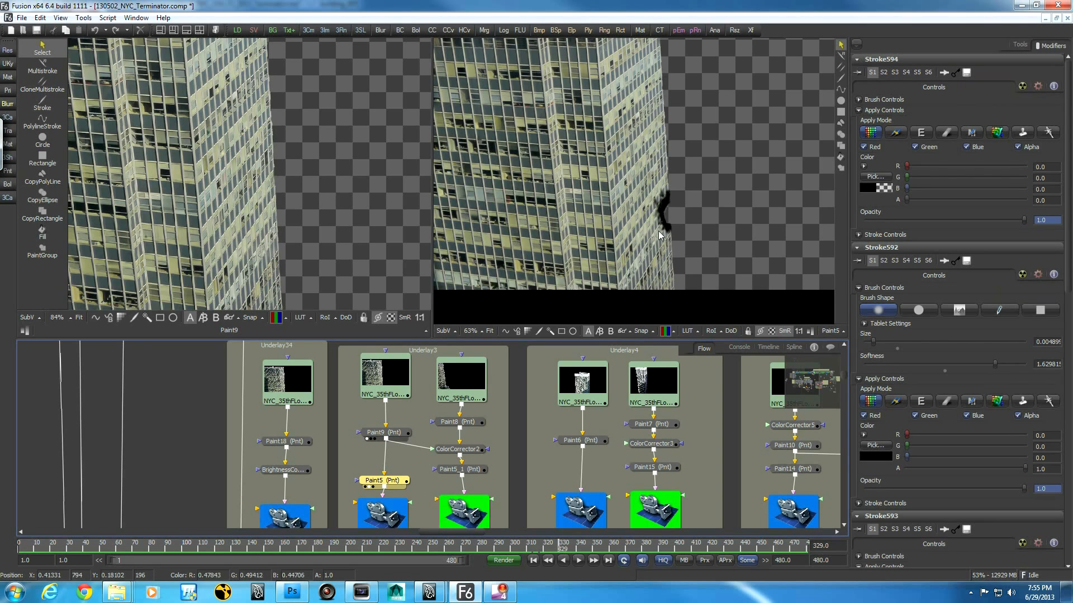
middle_drag(604, 215, 675, 218)
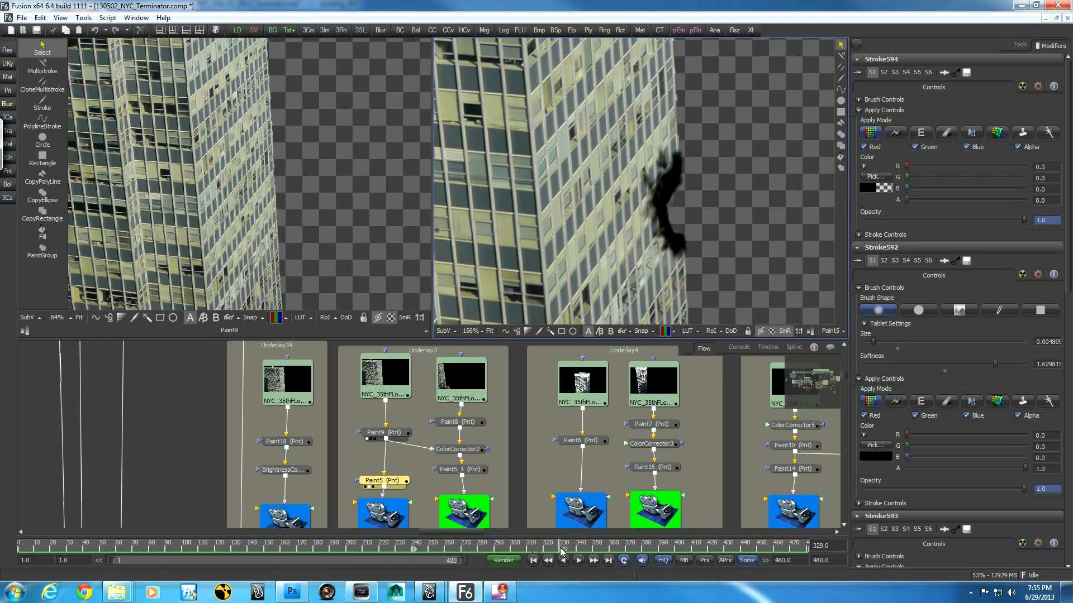
mouse_move(555, 552)
mouse_down()
mouse_move(519, 553)
mouse_move(550, 553)
mouse_move(530, 553)
mouse_up()
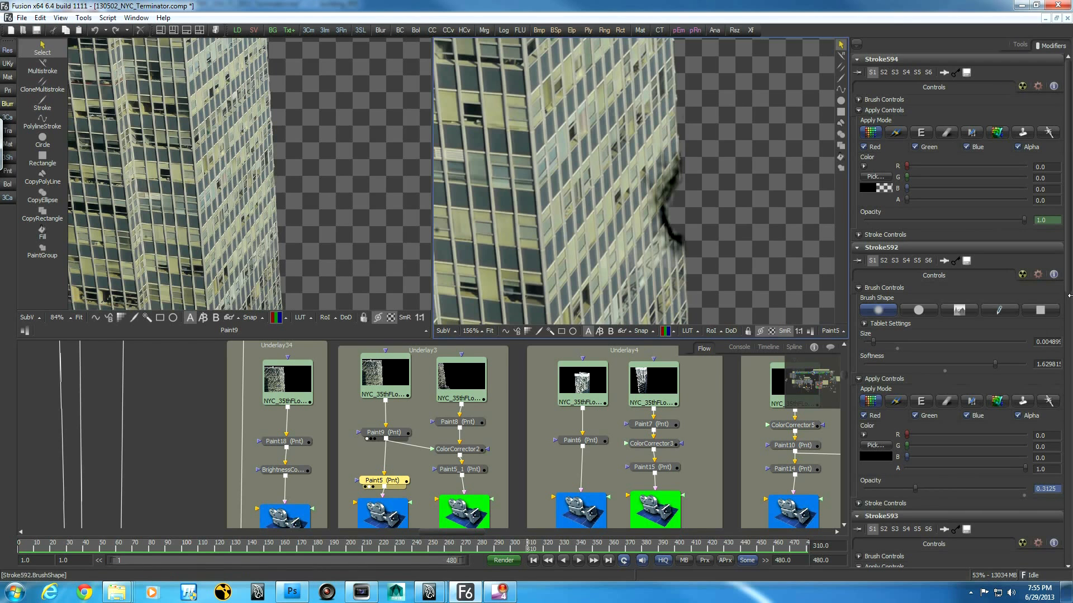
scroll(950, 335, down, 5)
scroll(956, 313, down, 5)
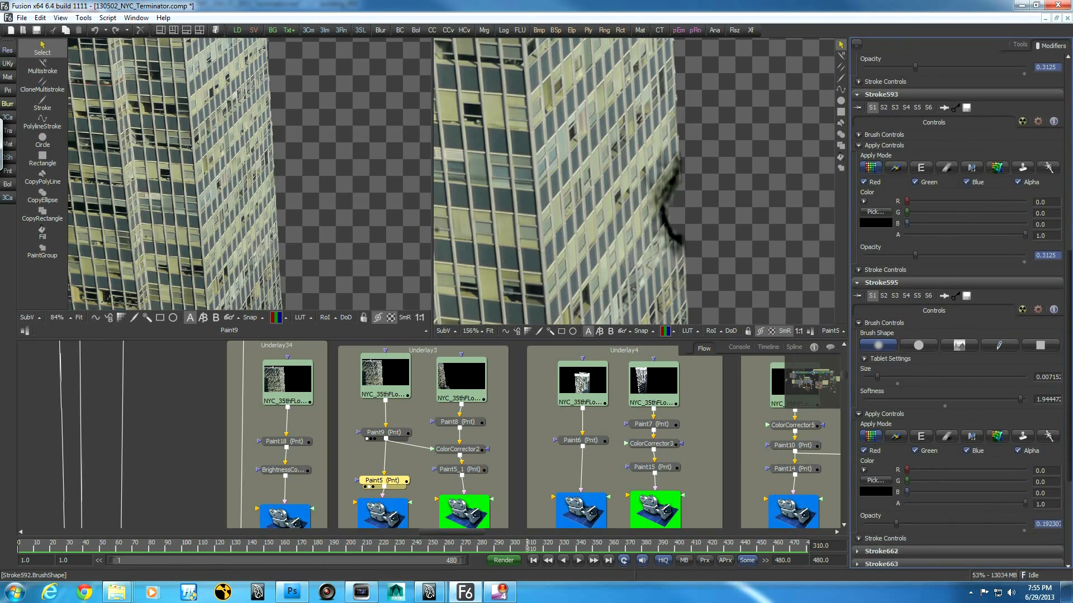
scroll(1067, 265, up, 8)
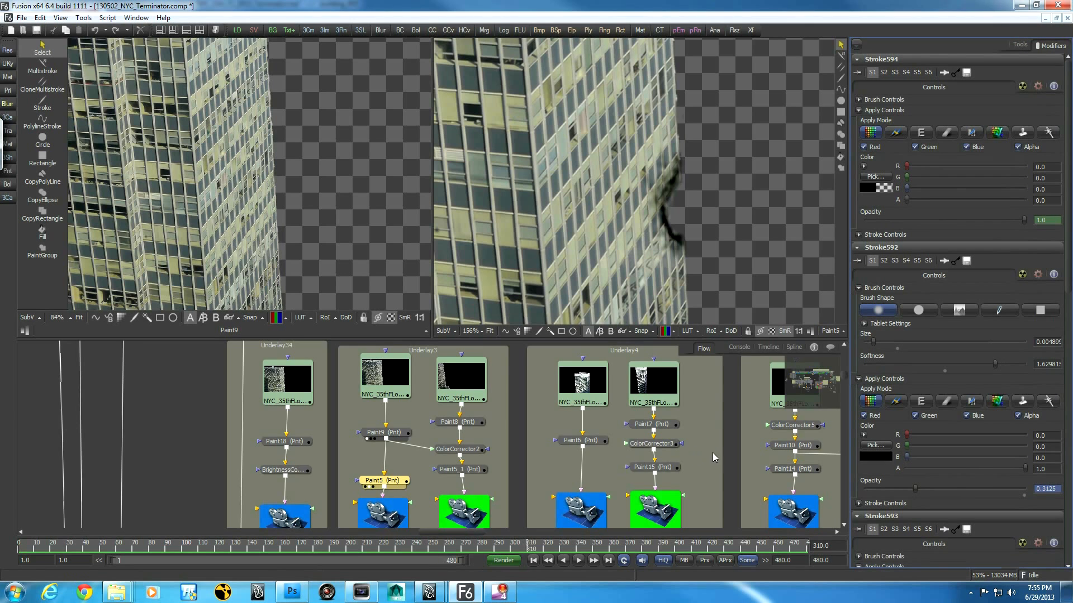
Open the projection settings of the projector_01_CamShape_7 camera and check its Projector ID.
ctrl+scroll(660, 457, down, 1)
ctrl+scroll(659, 457, down, 2)
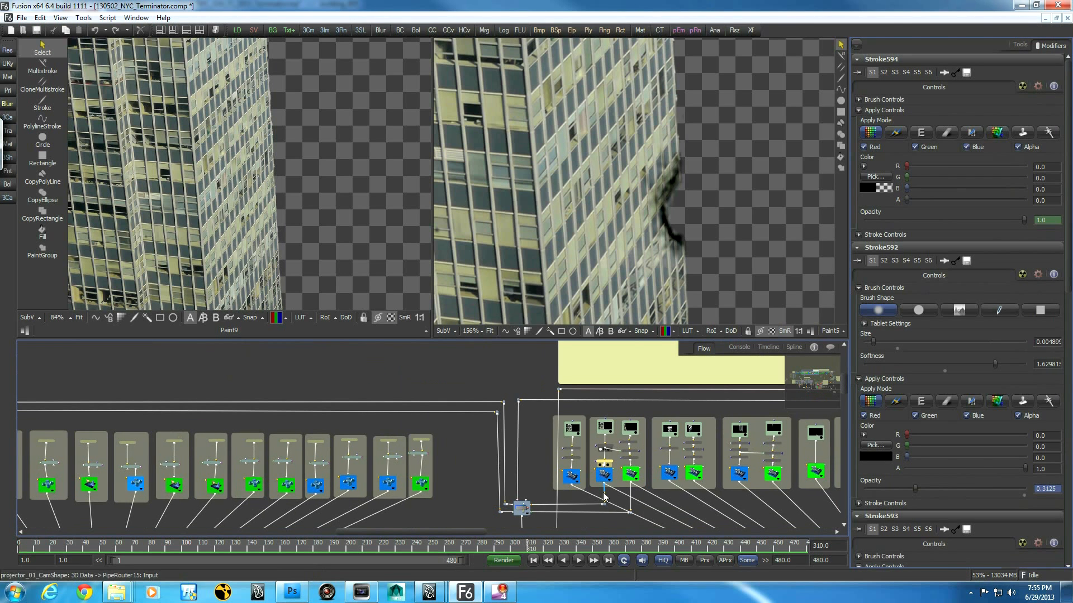
click(571, 479)
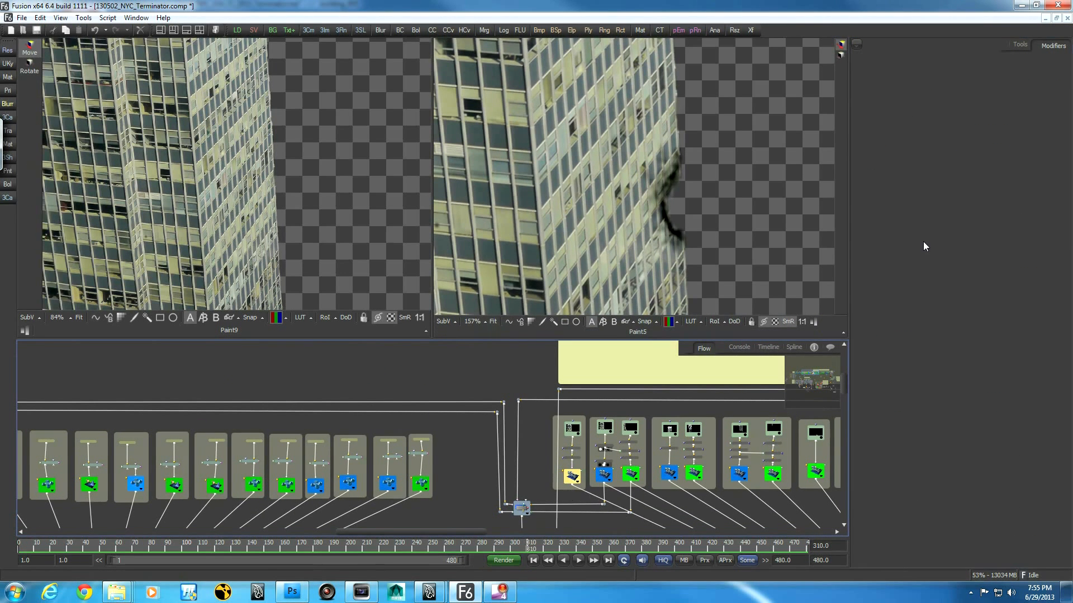
click(1020, 45)
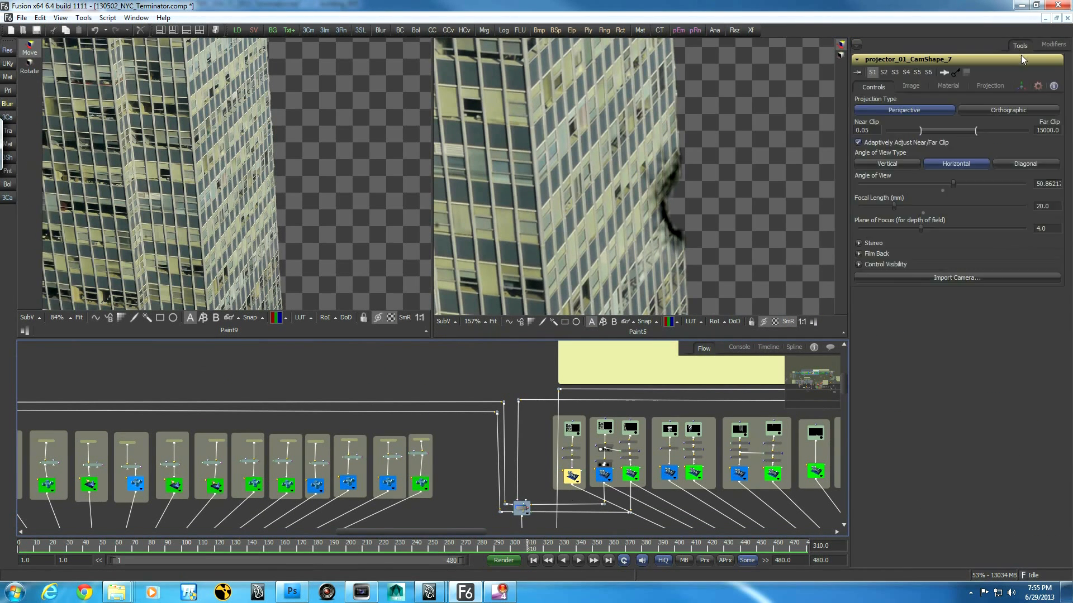
click(998, 87)
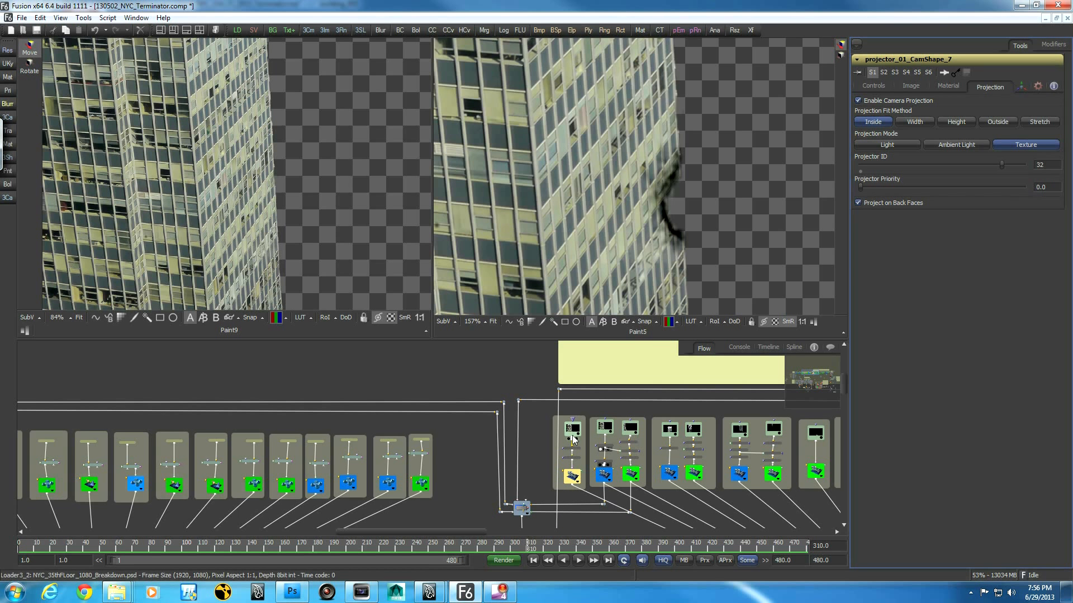
Check the Projector IDs of the projector_01_CamShape, projector_02_CamShape_1 and projector_01_CamShape_2 cameras.
click(603, 475)
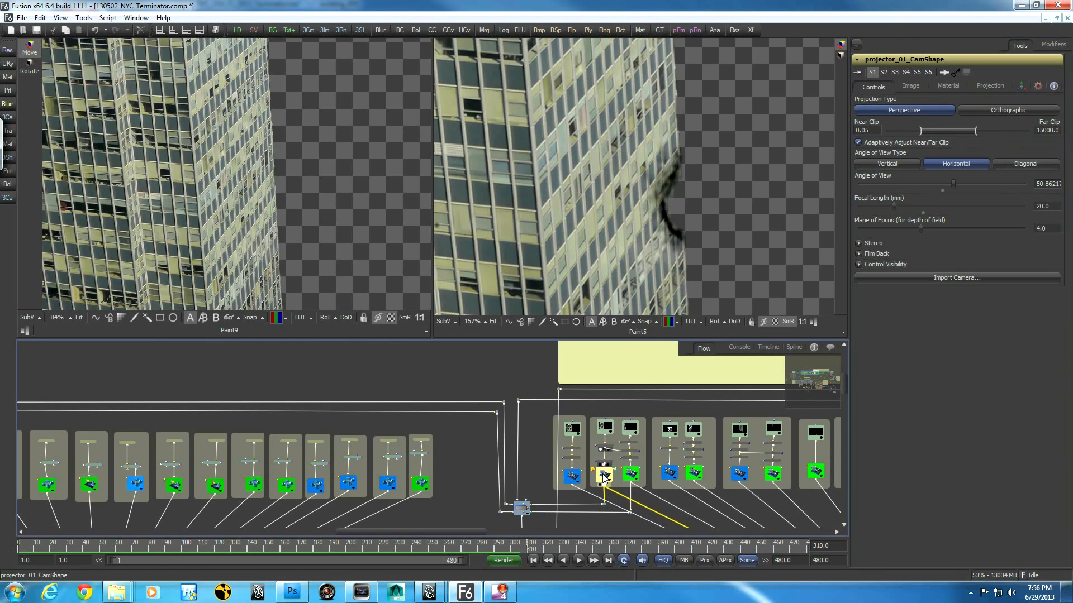
click(993, 85)
click(634, 476)
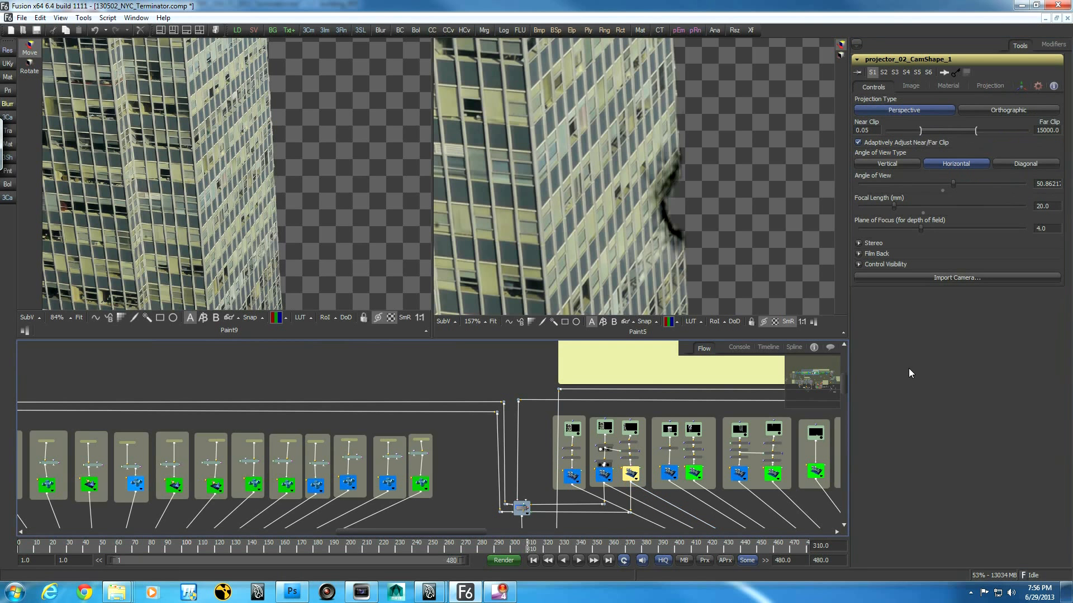
click(991, 87)
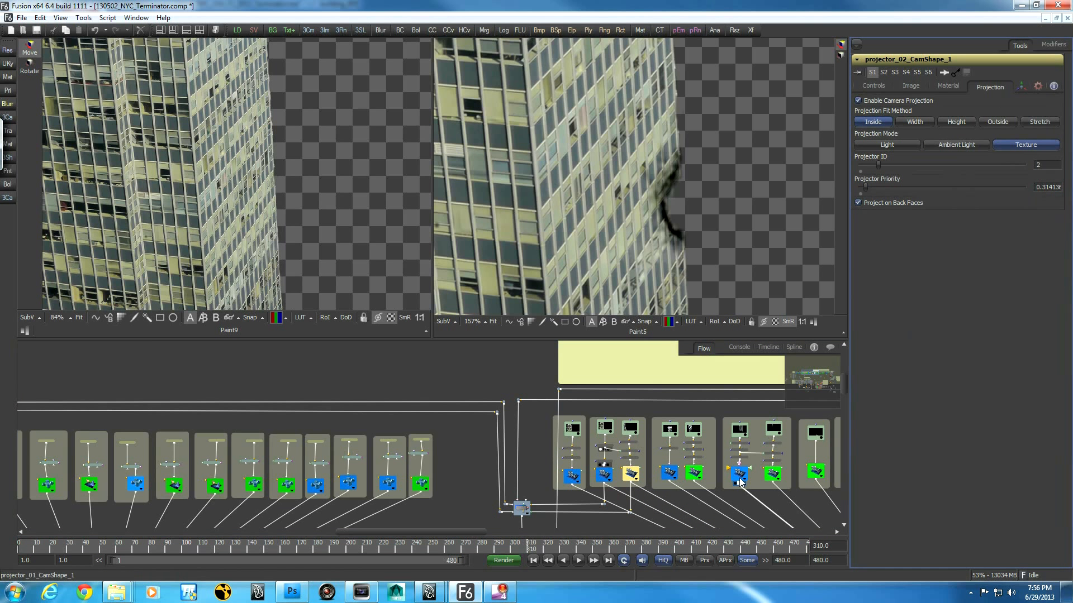
click(669, 472)
click(988, 86)
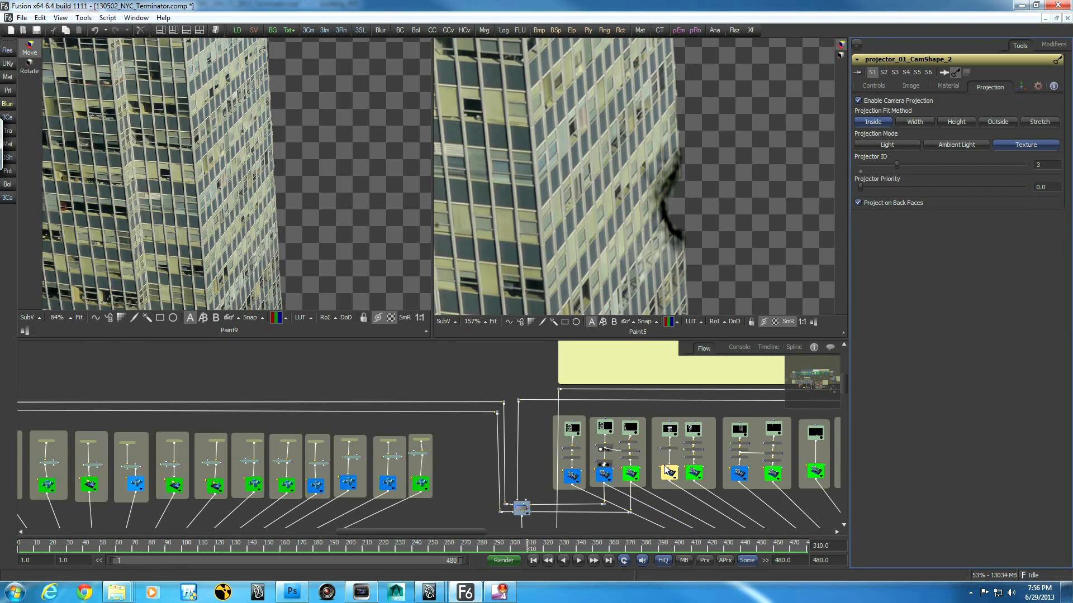
Examine how the 3D geometry groups and the building projector groups are laid out across the flow.
middle_drag(768, 473, 611, 466)
middle_drag(472, 438, 684, 341)
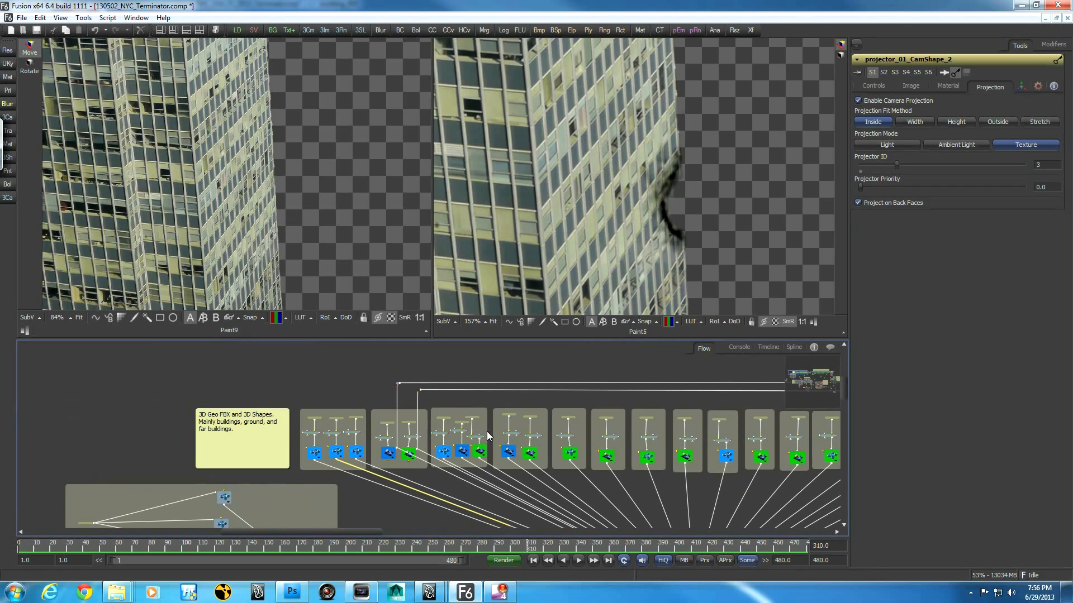
middle_drag(572, 488, 100, 494)
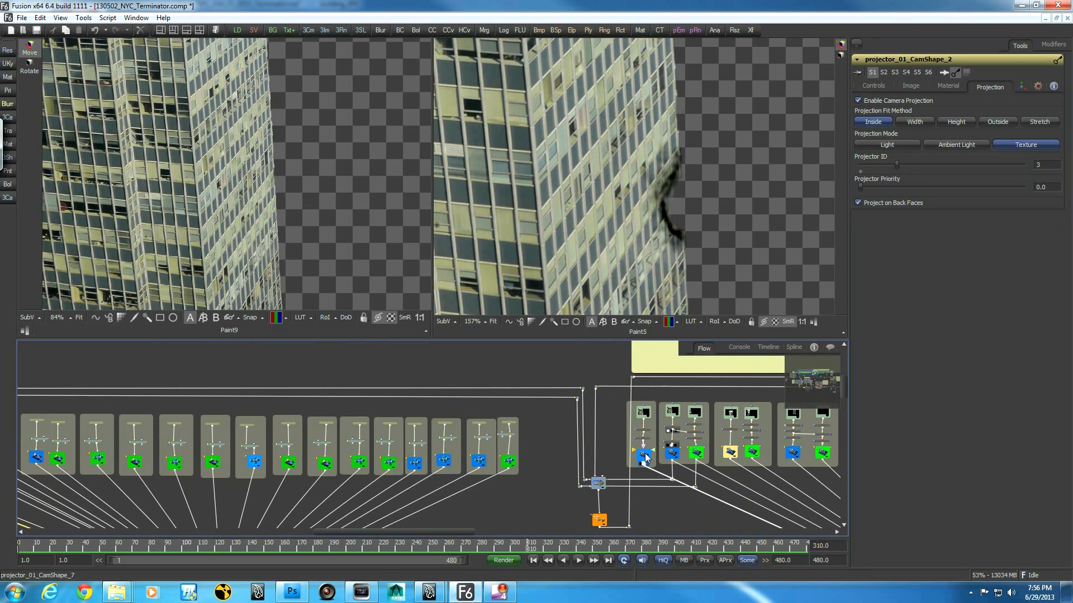
middle_drag(735, 515, 607, 513)
middle_drag(781, 483, 523, 459)
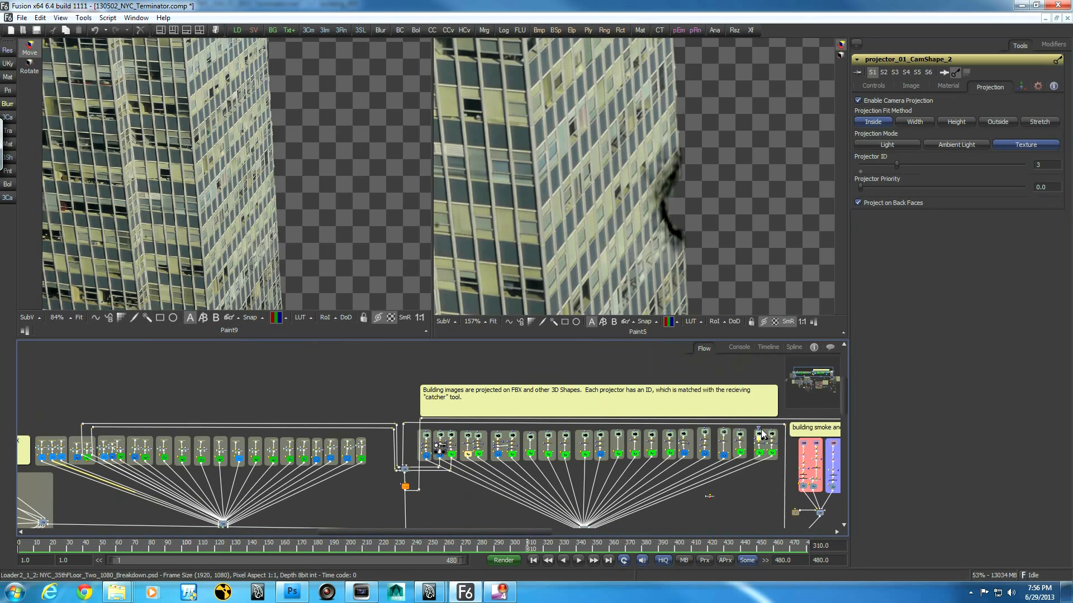
Inspect the FBX file settings of the FBXMesh3D1 and FBXMesh3D1_1 meshes in the second geometry group.
middle_drag(402, 517, 623, 491)
middle_drag(347, 490, 475, 503)
middle_drag(335, 384, 405, 468)
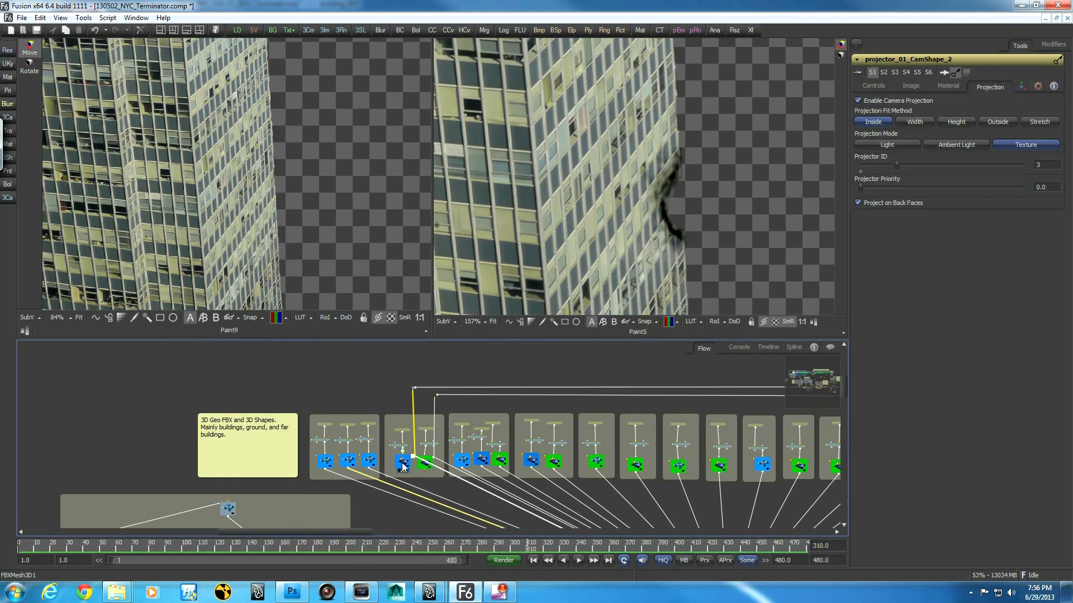
click(403, 464)
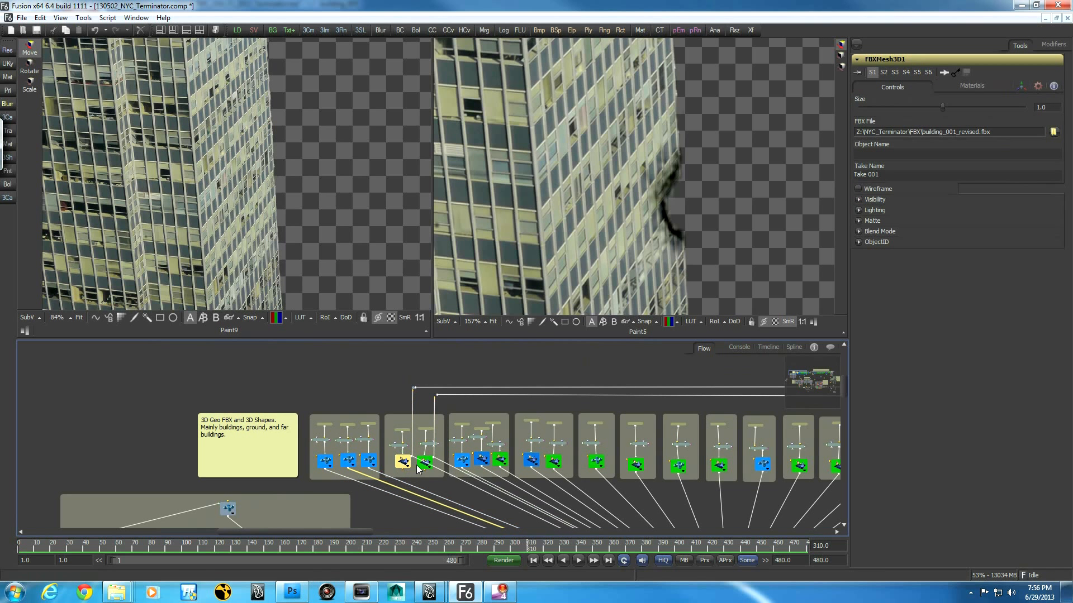
click(424, 465)
Show Underlay3's NYC_35thFLoor_1080_Breakdown.psd loader in the first viewer and its NYC_35thFLoor_Two_1080_Breakdown.psd loader in the second.
middle_drag(682, 405, 403, 426)
ctrl+scroll(542, 426, up, 3)
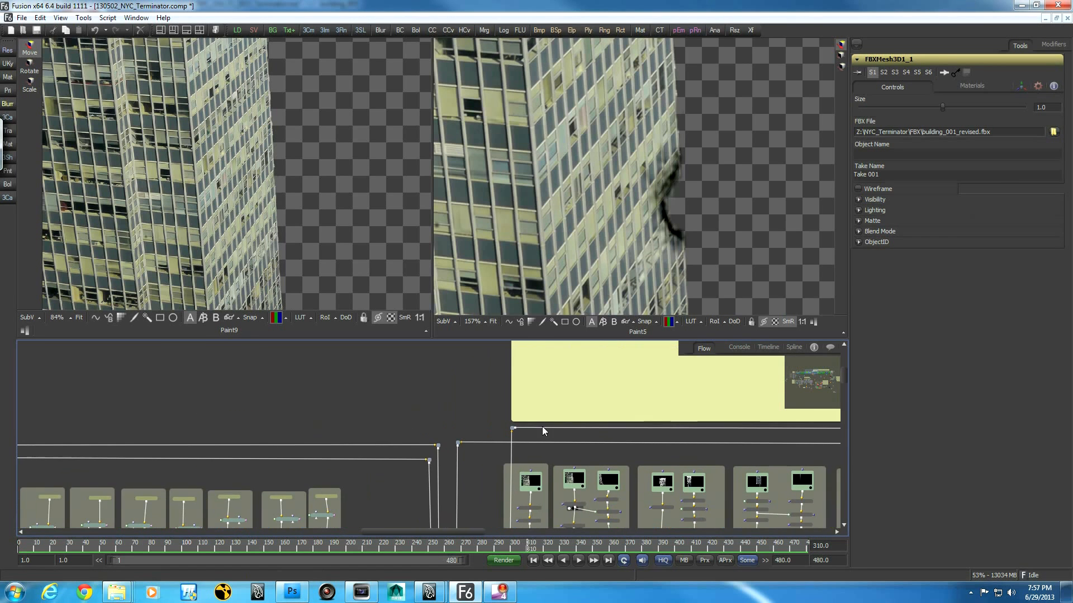
drag(557, 445, 628, 169)
middle_drag(675, 247, 506, 243)
middle_drag(599, 253, 672, 272)
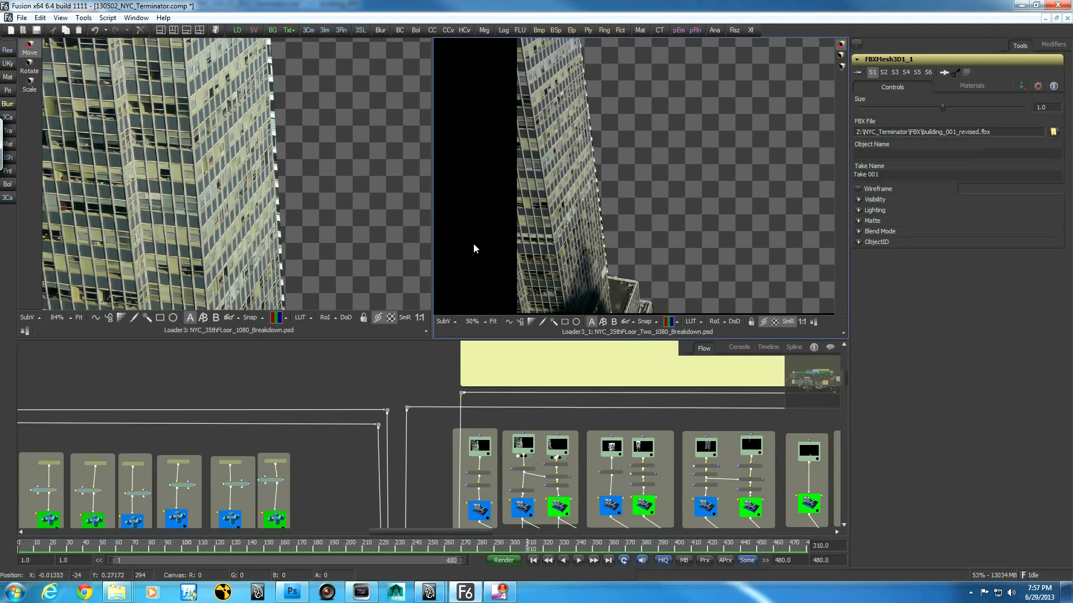
Compare the tower's coverage between the two source photos, from its base up to its upper floors.
middle_drag(189, 438, 555, 396)
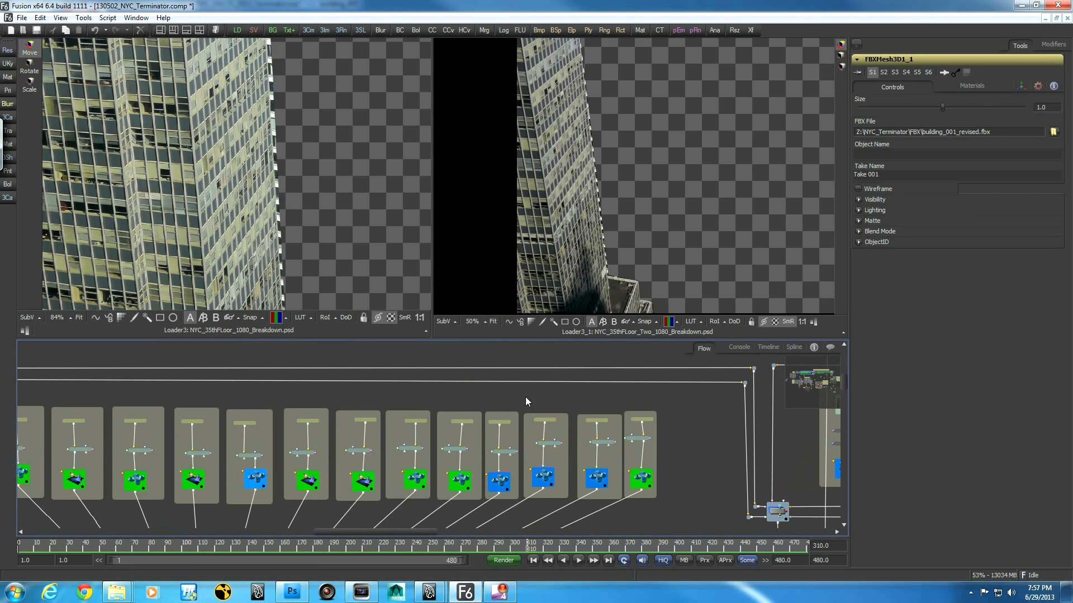
middle_drag(313, 253, 340, 185)
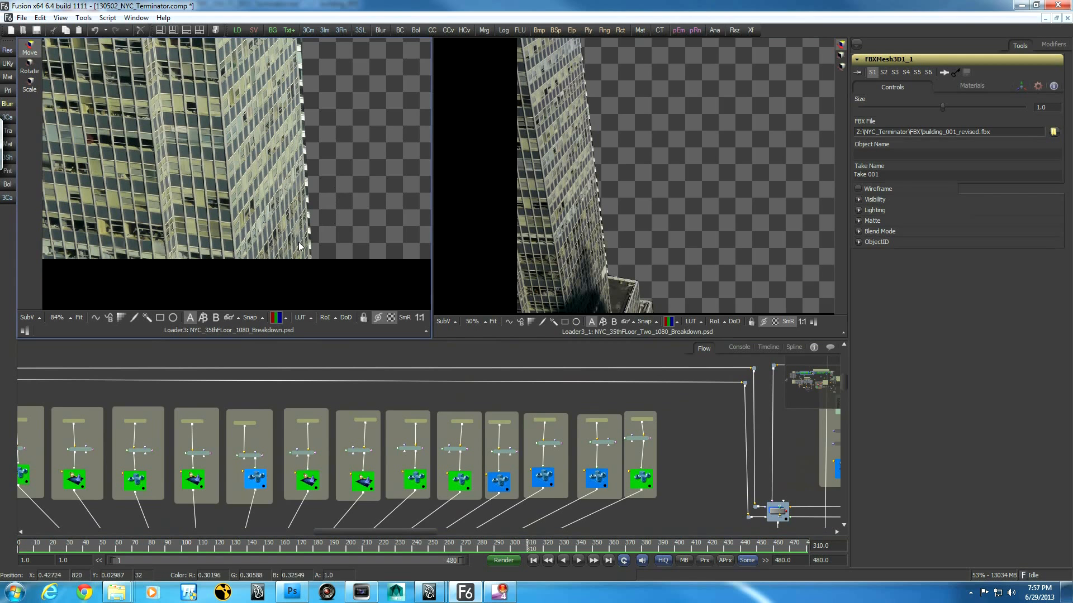
middle_drag(618, 134, 638, 230)
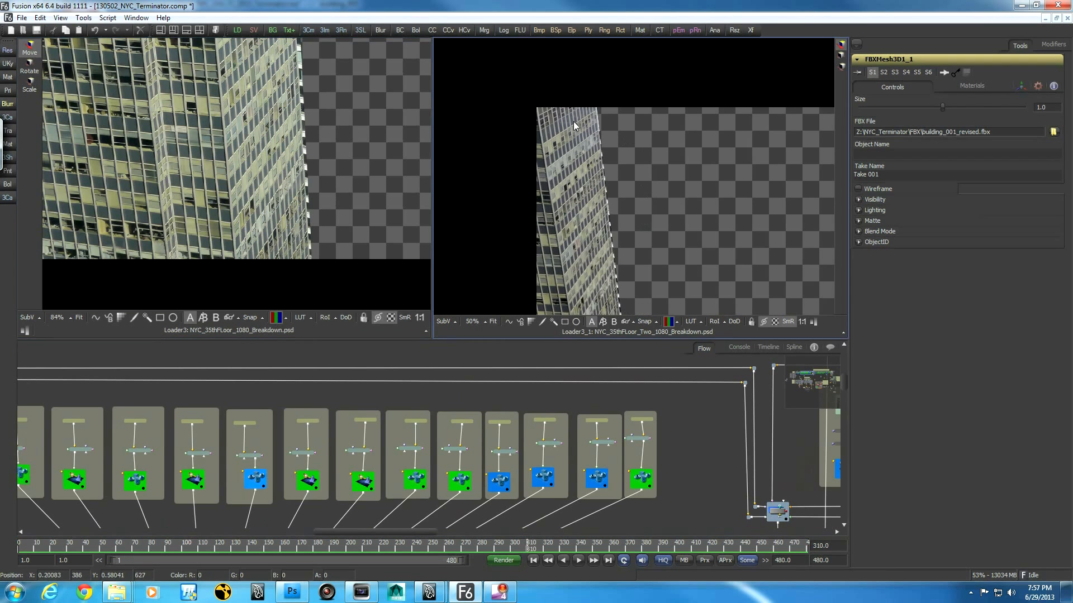
middle_drag(304, 116, 308, 223)
middle_drag(321, 134, 326, 243)
middle_drag(310, 115, 325, 236)
middle_drag(314, 281, 333, 163)
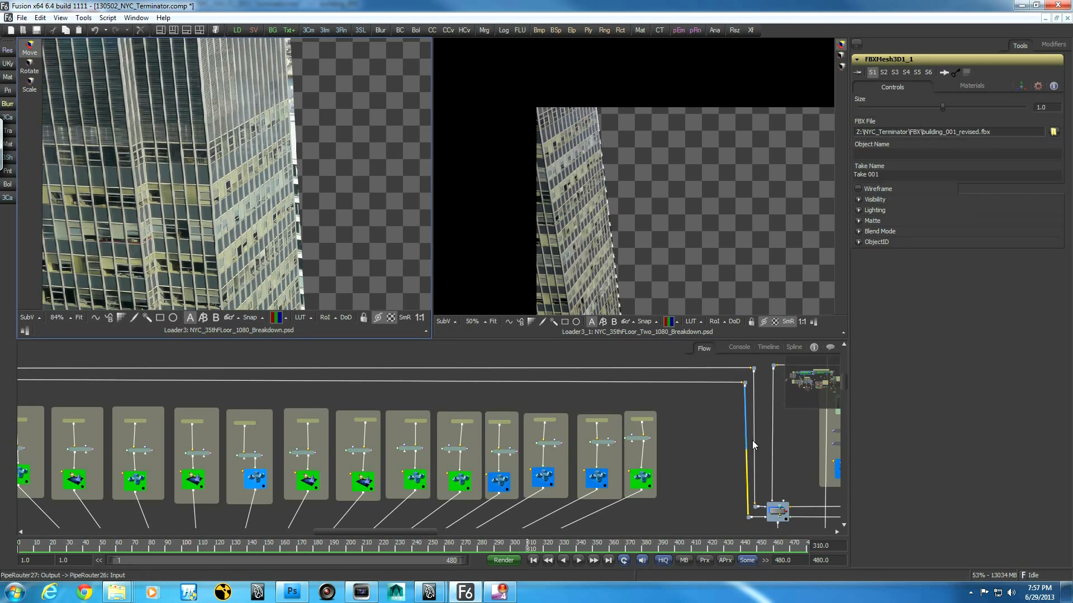
Inspect the Merge3D4 node joining Underlay3's two projectors with their geometry, and its downstream connection.
ctrl+scroll(505, 459, down, 2)
middle_drag(759, 462, 501, 450)
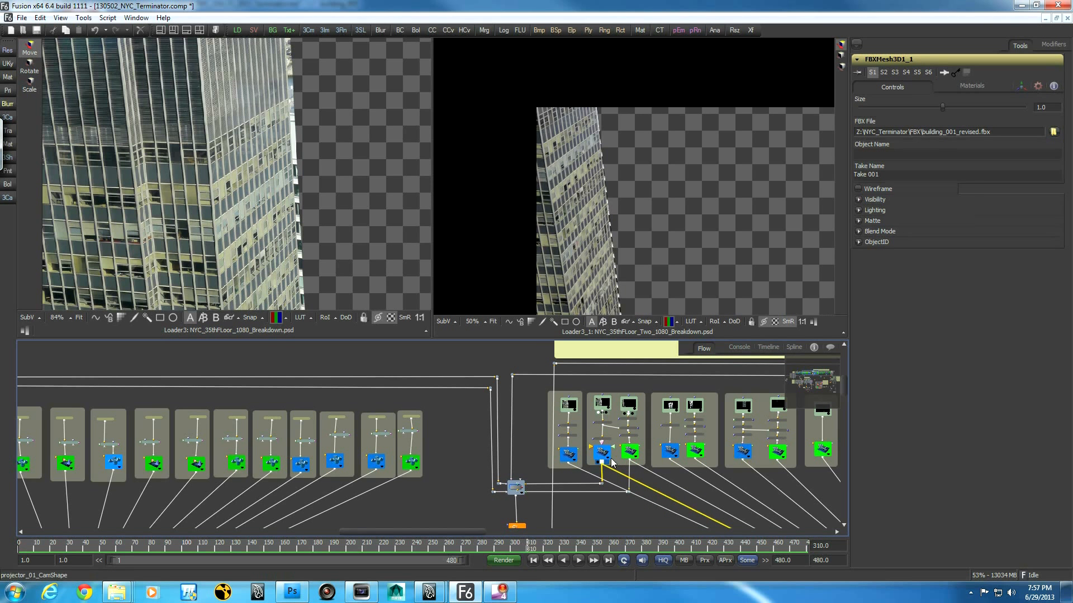
click(516, 488)
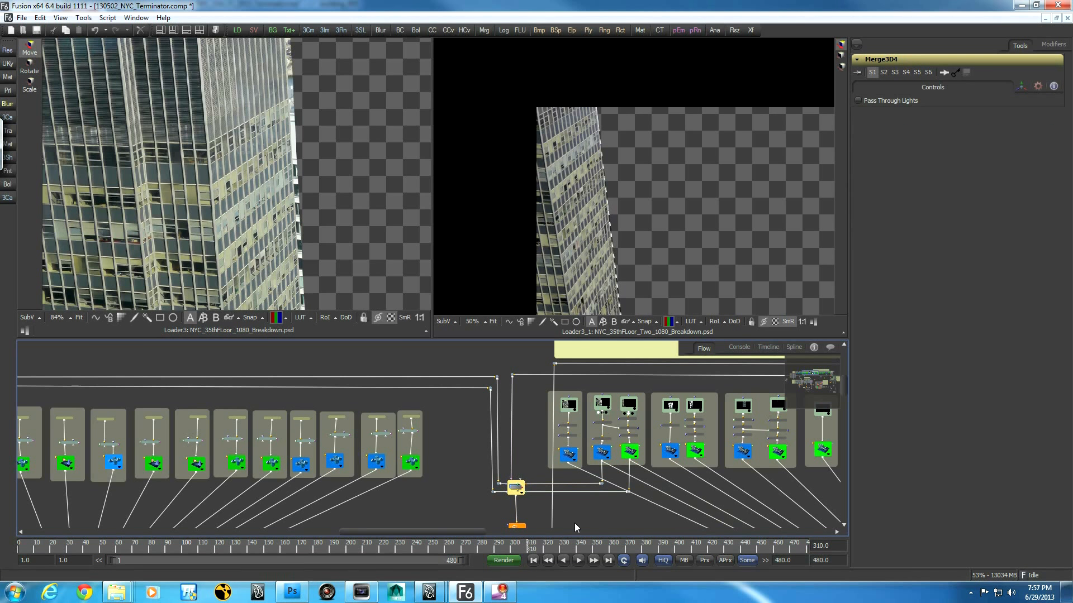
scroll(600, 436, down, 3)
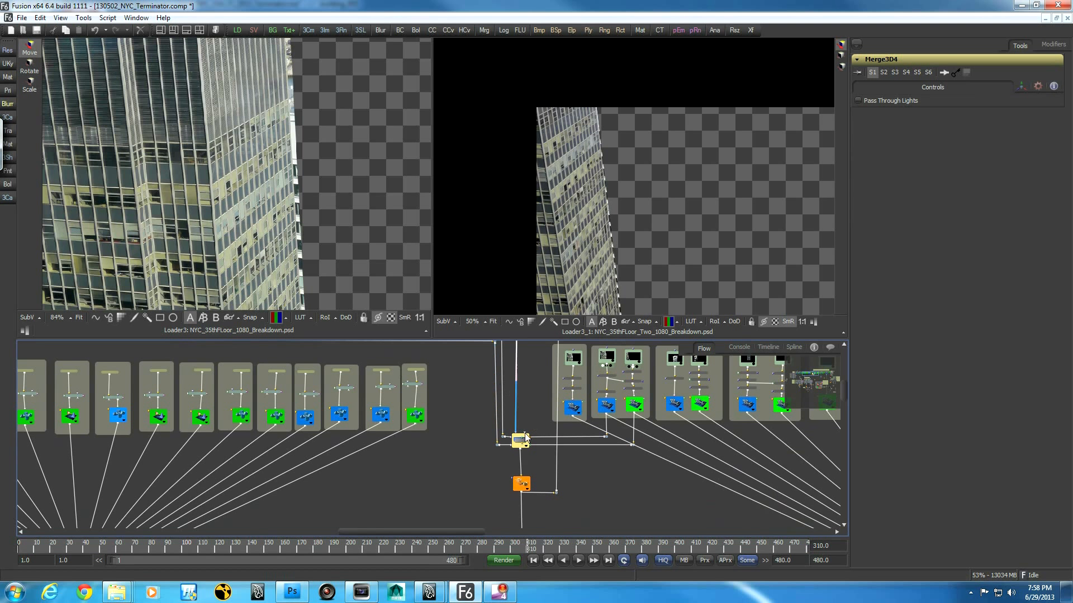
Follow the connections around Merge3D4, FilmCam and the projector groups, and open the settings of the Renderer3D3 node below Merge3D4.
scroll(592, 481, down, 3)
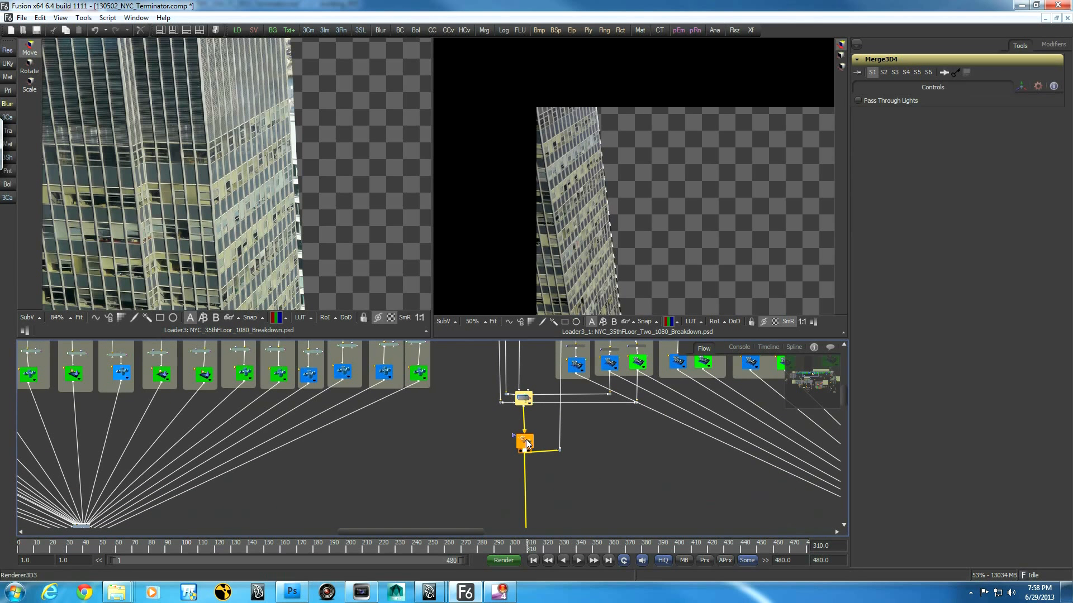
scroll(599, 427, up, 7)
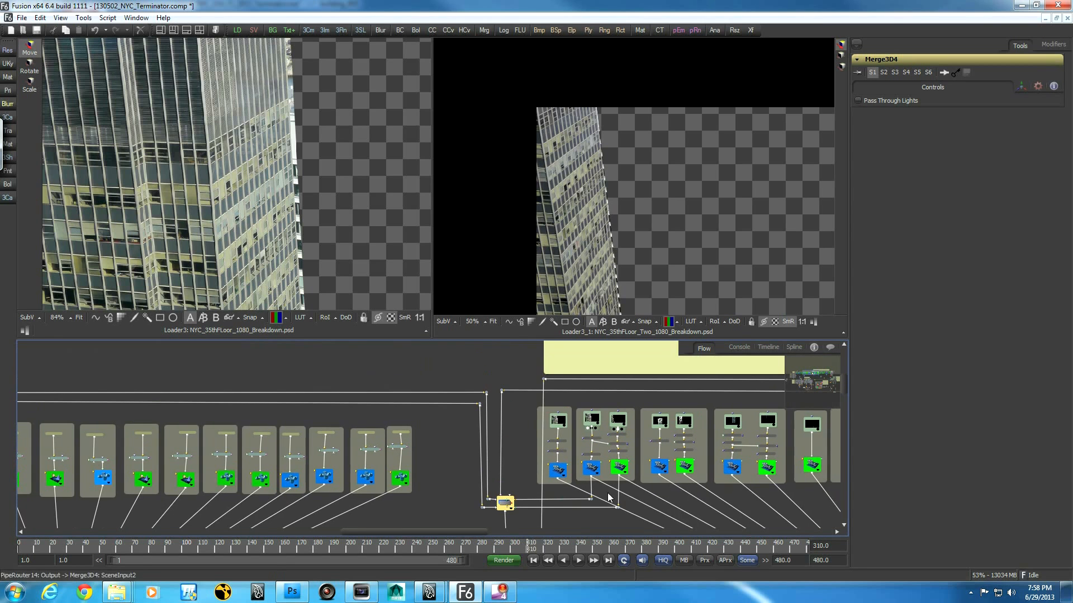
ctrl+scroll(784, 448, down, 3)
middle_drag(751, 447, 375, 445)
middle_drag(799, 458, 443, 448)
middle_drag(522, 472, 577, 390)
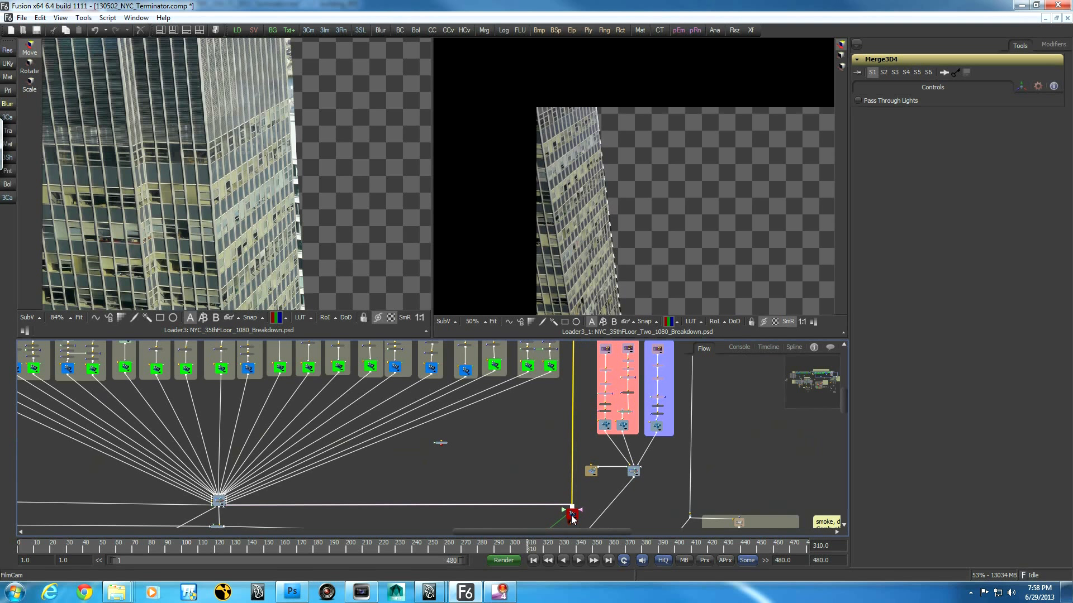
middle_drag(545, 411, 732, 511)
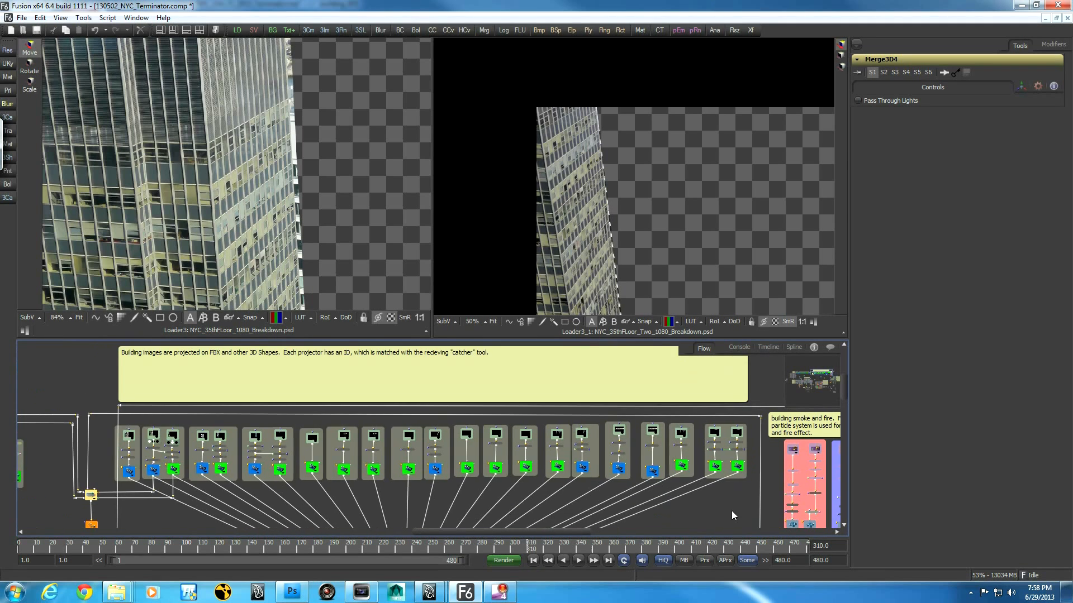
middle_drag(129, 423, 447, 356)
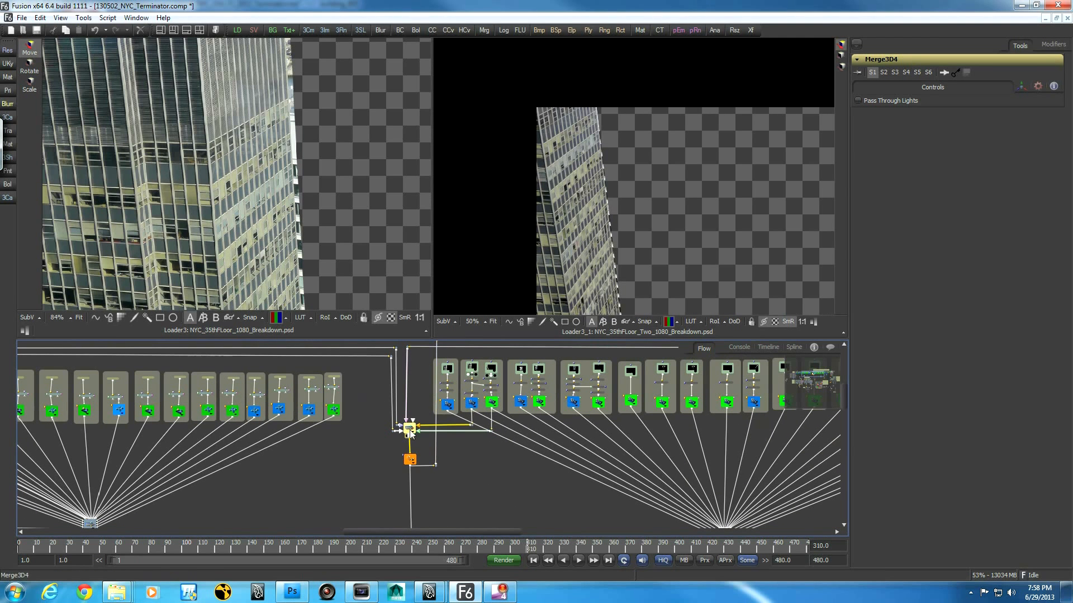
click(410, 462)
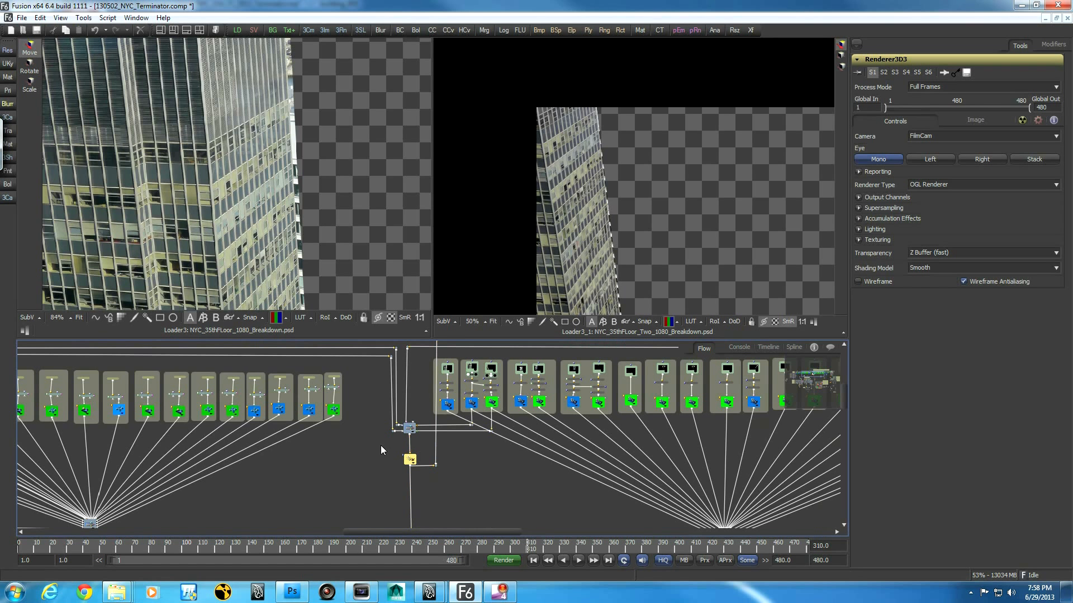
Trace Merge3D4's inputs back to Underlay3's two projectors and the two FBX meshes in the second geometry group.
ctrl+scroll(354, 444, up, 2)
middle_drag(423, 450, 450, 443)
middle_drag(572, 438, 567, 534)
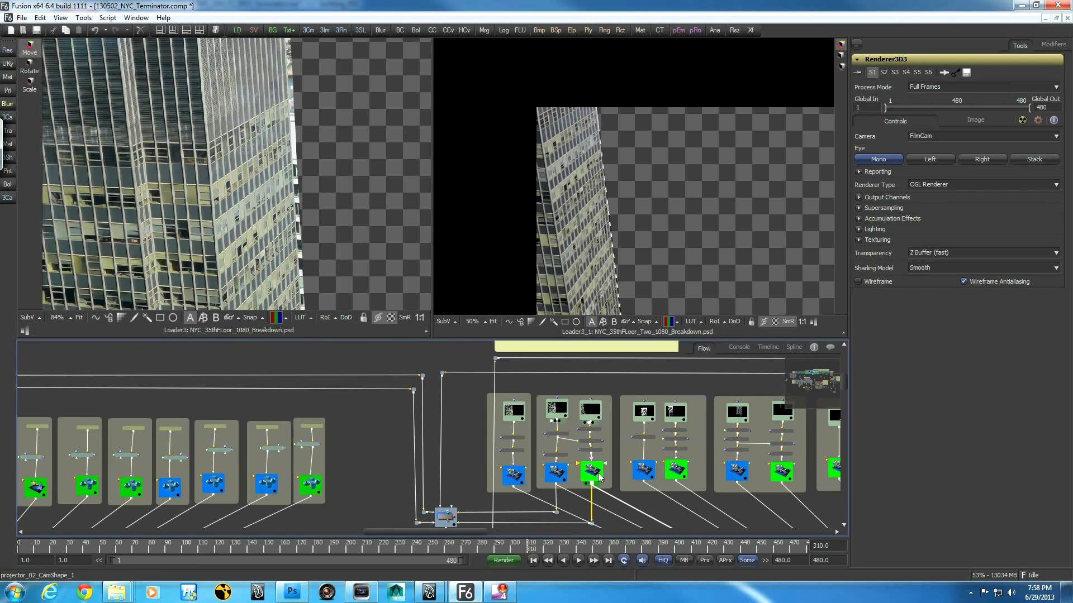
middle_drag(397, 504, 786, 448)
middle_drag(258, 448, 646, 440)
middle_drag(346, 442, 452, 508)
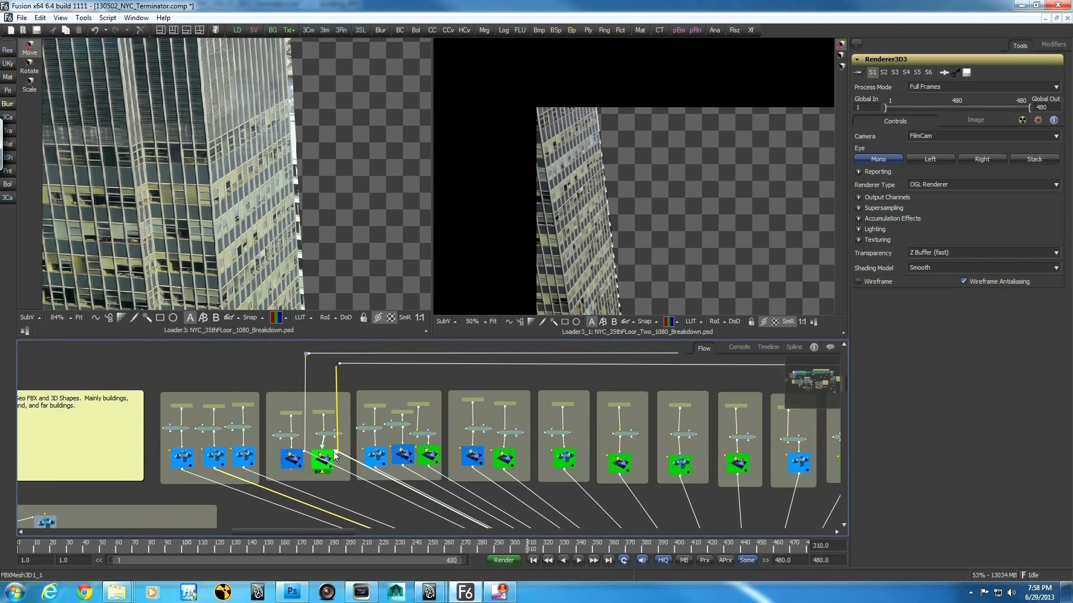
middle_drag(587, 464, 400, 457)
ctrl+scroll(400, 456, down, 2)
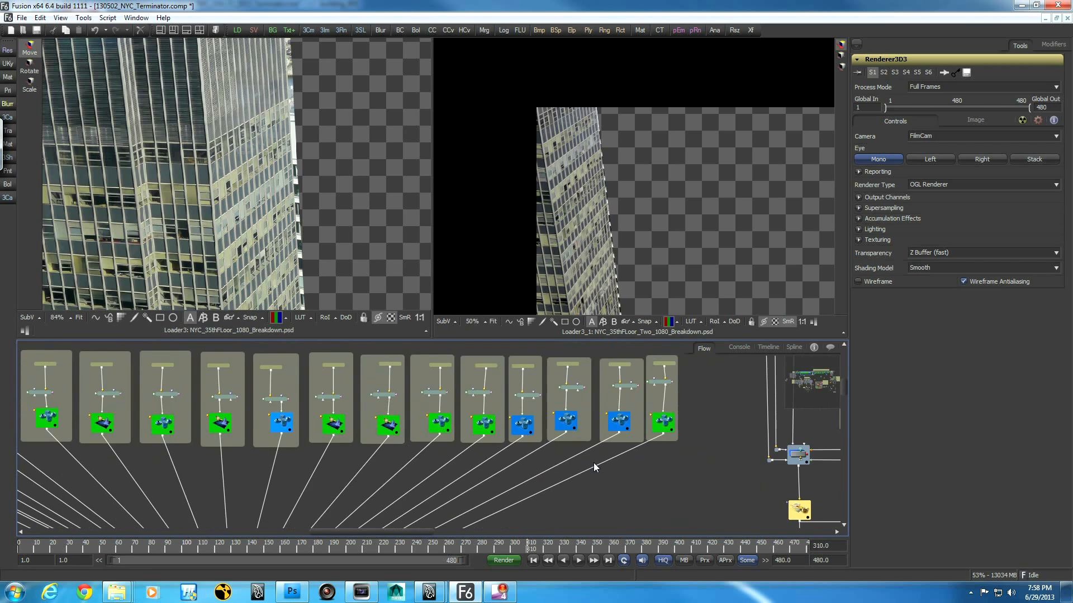
Show Renderer3D3's output in the second viewer and move the playhead to frame 311.
middle_drag(593, 463, 347, 433)
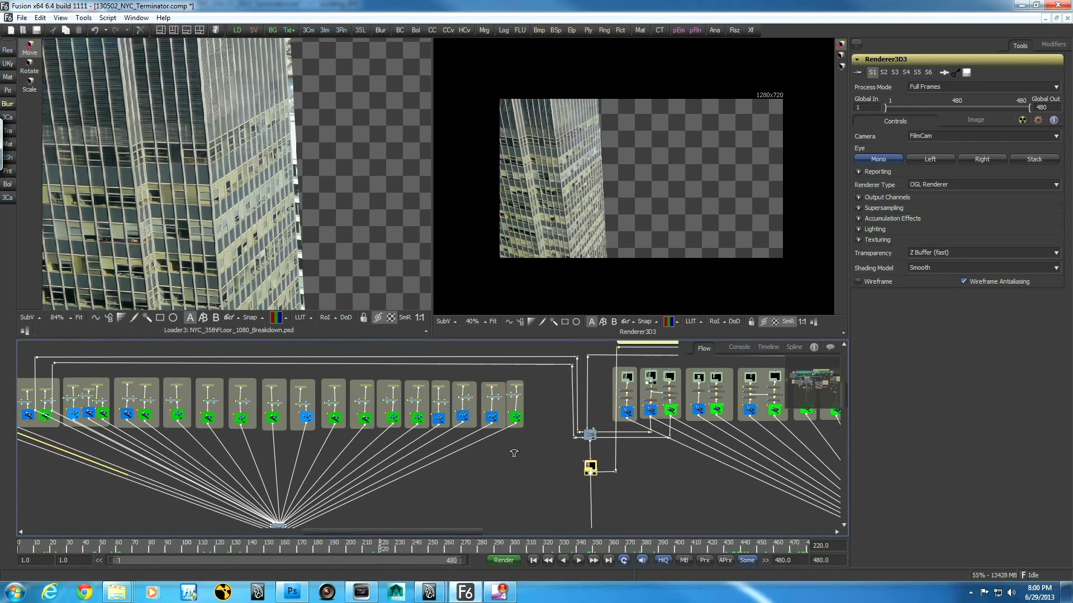
ctrl+scroll(514, 453, up, 2)
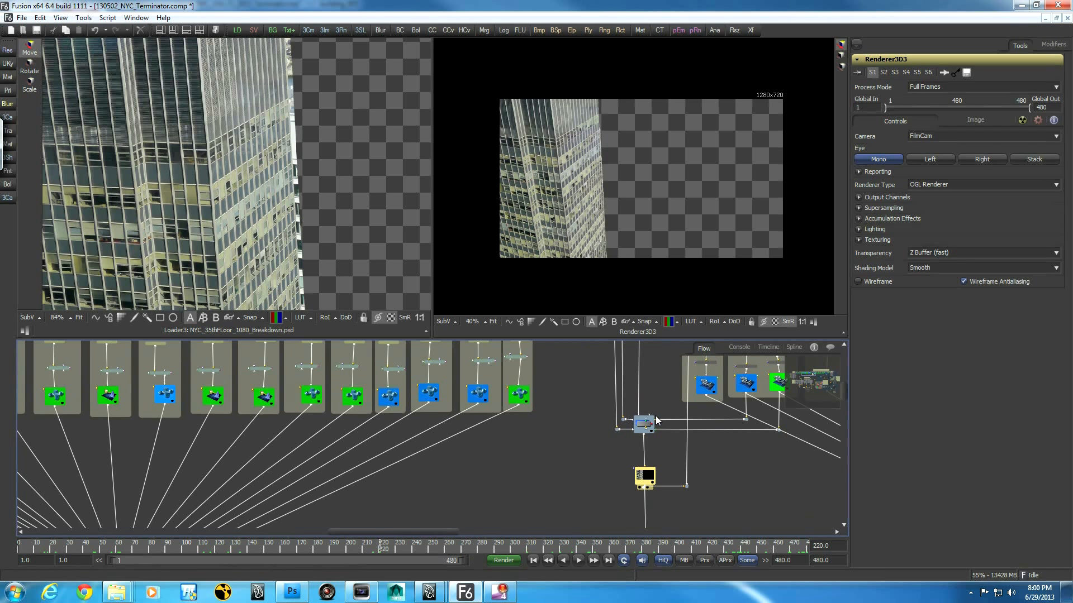
drag(384, 550, 528, 553)
Follow Renderer3D3's output down past the HK Drone geometry and show the Bitmap11 matte in the second viewer.
middle_drag(562, 500, 532, 376)
middle_drag(529, 463, 531, 363)
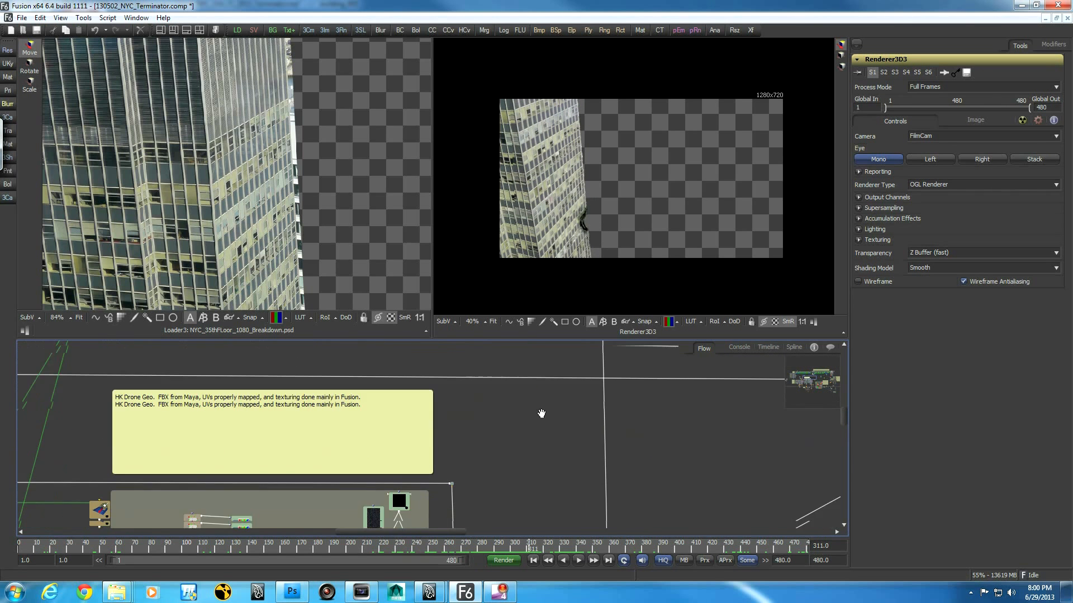
middle_drag(550, 481, 535, 344)
middle_drag(537, 423, 541, 356)
middle_drag(613, 461, 617, 434)
middle_drag(614, 503, 614, 440)
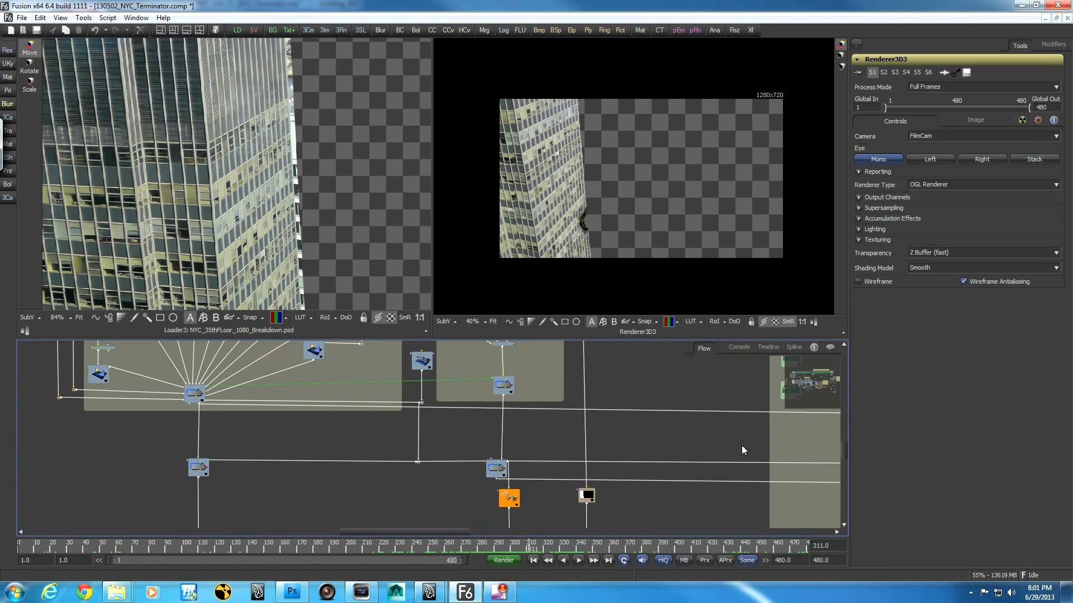
drag(588, 500, 657, 216)
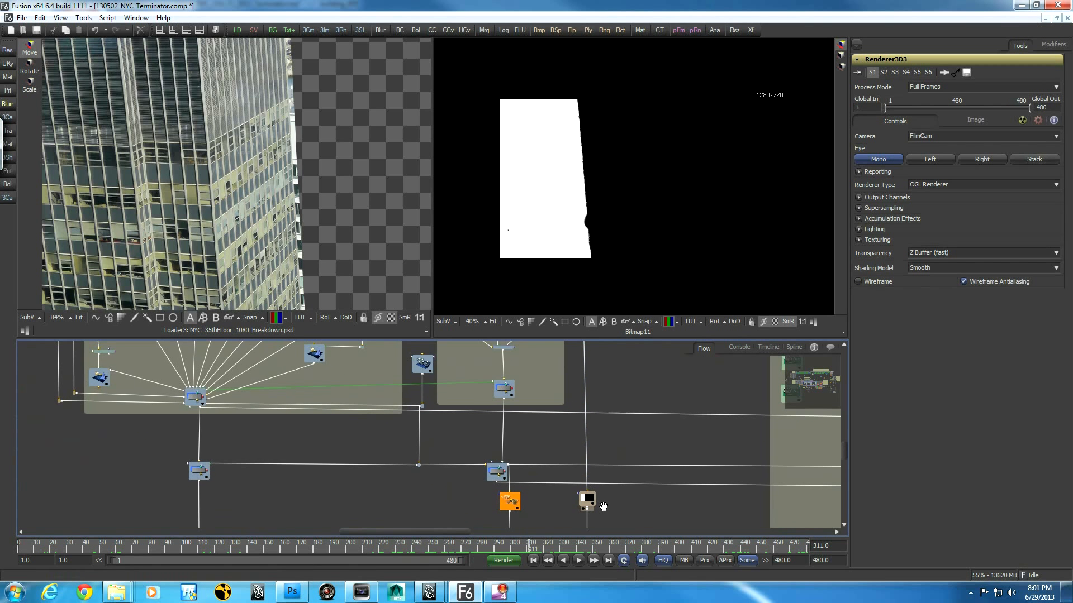
Trace the glow line joining Bitmap11's matte back to Glow2, and examine Glow2's output in the second viewer.
middle_drag(599, 504, 618, 401)
middle_drag(360, 466, 681, 481)
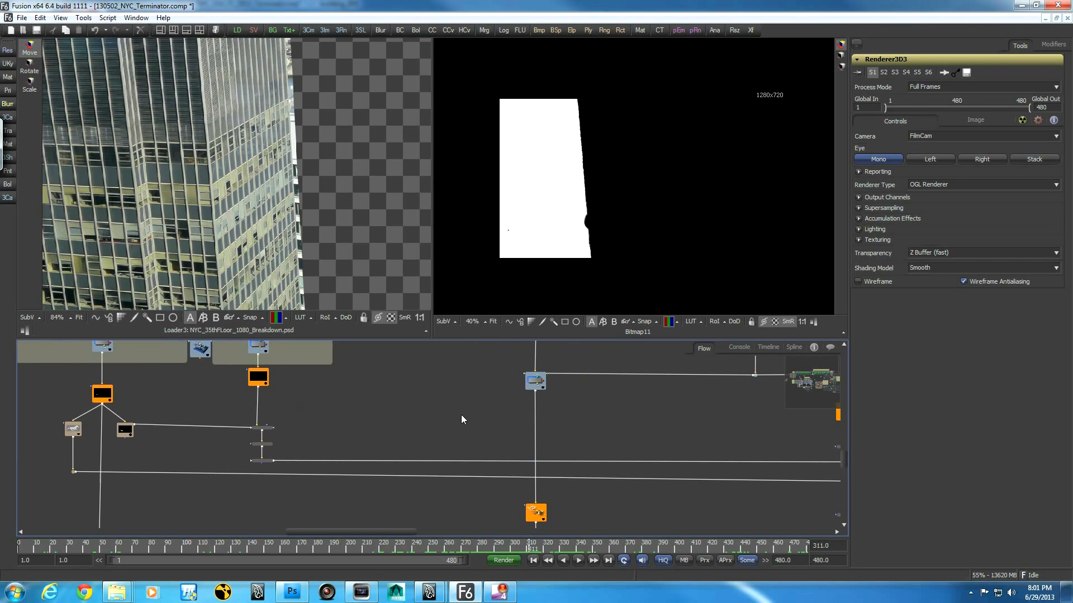
middle_drag(461, 419, 199, 412)
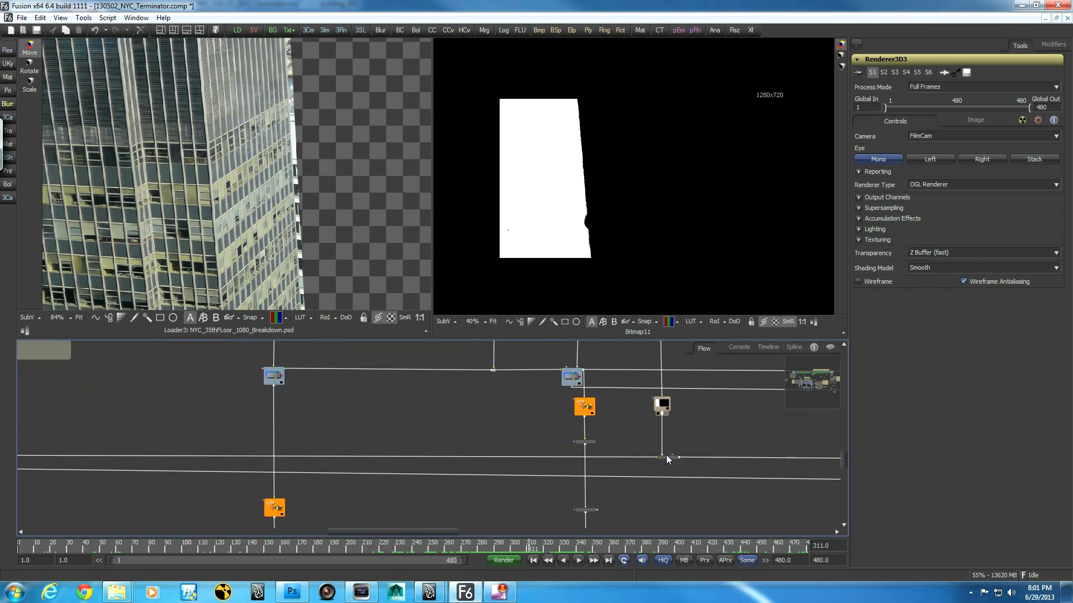
middle_drag(290, 414, 591, 420)
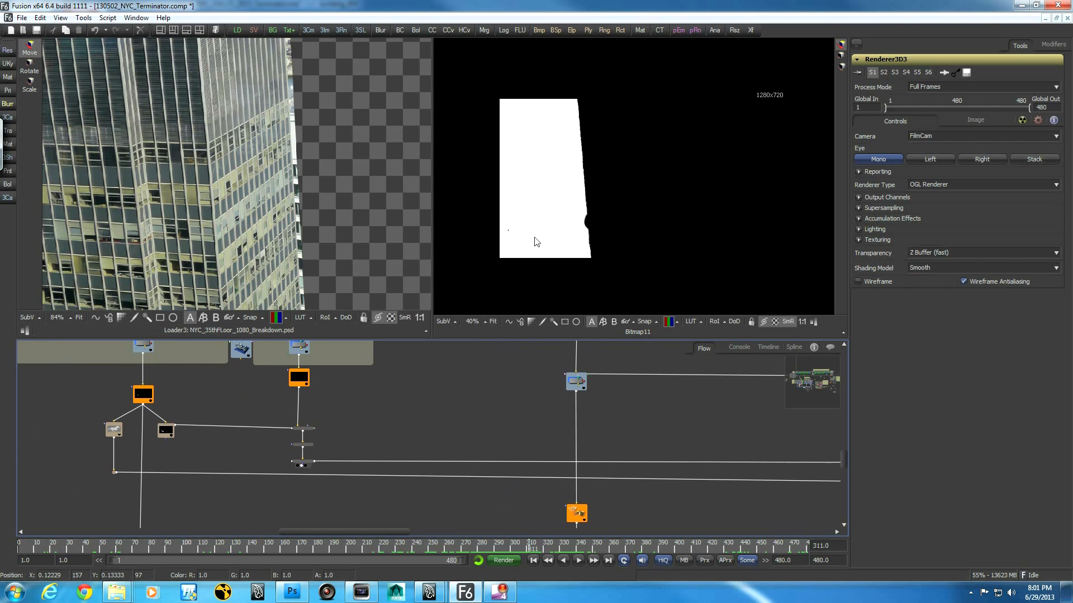
middle_drag(578, 226, 766, 246)
middle_drag(683, 251, 570, 263)
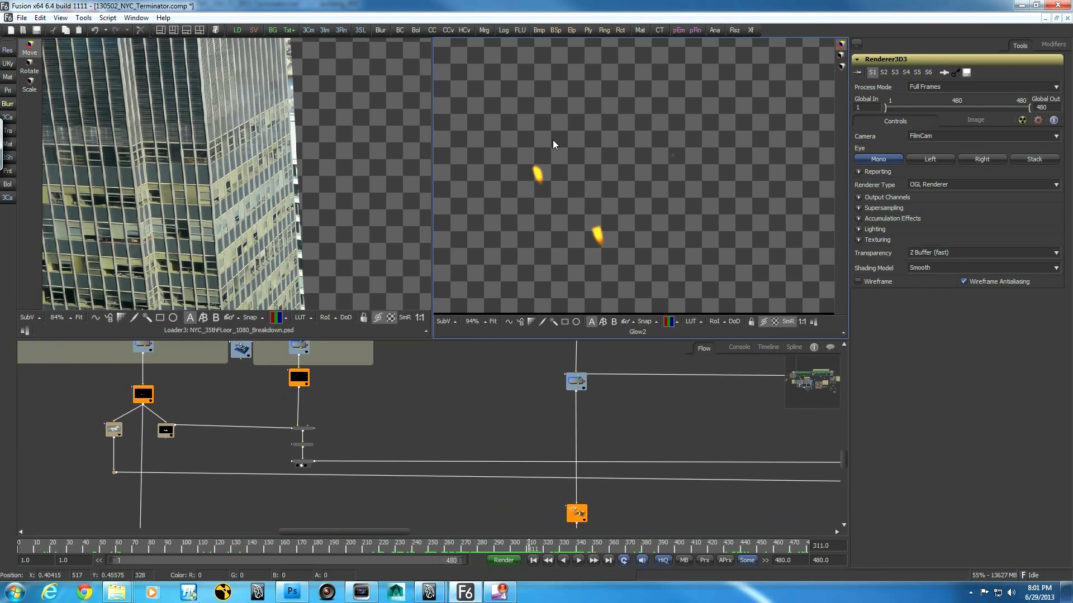
Show the MatteControl7 node fed by Bitmap11 in the second viewer at frame 191 and examine its inputs.
ctrl+scroll(751, 479, down, 2)
middle_drag(744, 478, 552, 458)
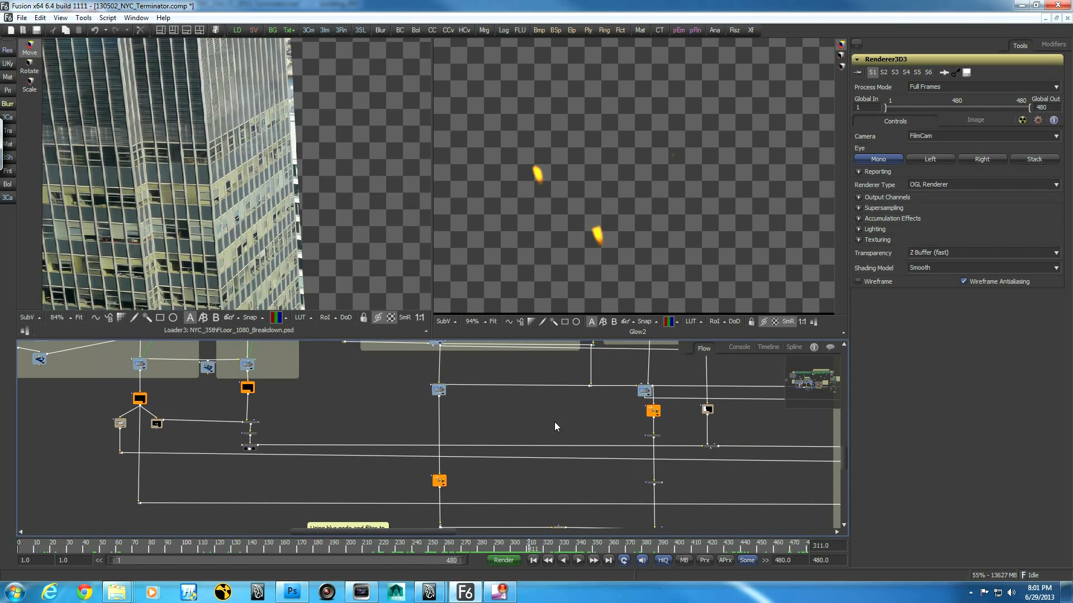
middle_drag(622, 435, 460, 404)
middle_drag(572, 447, 643, 509)
drag(619, 480, 582, 277)
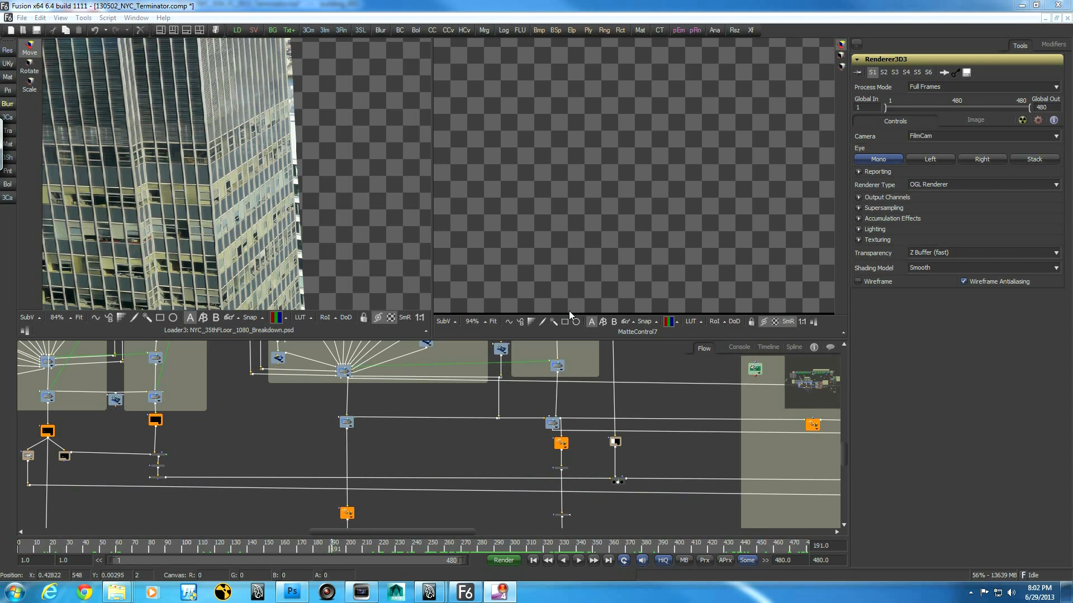
drag(618, 480, 589, 216)
middle_drag(655, 417, 634, 244)
middle_drag(573, 416, 721, 420)
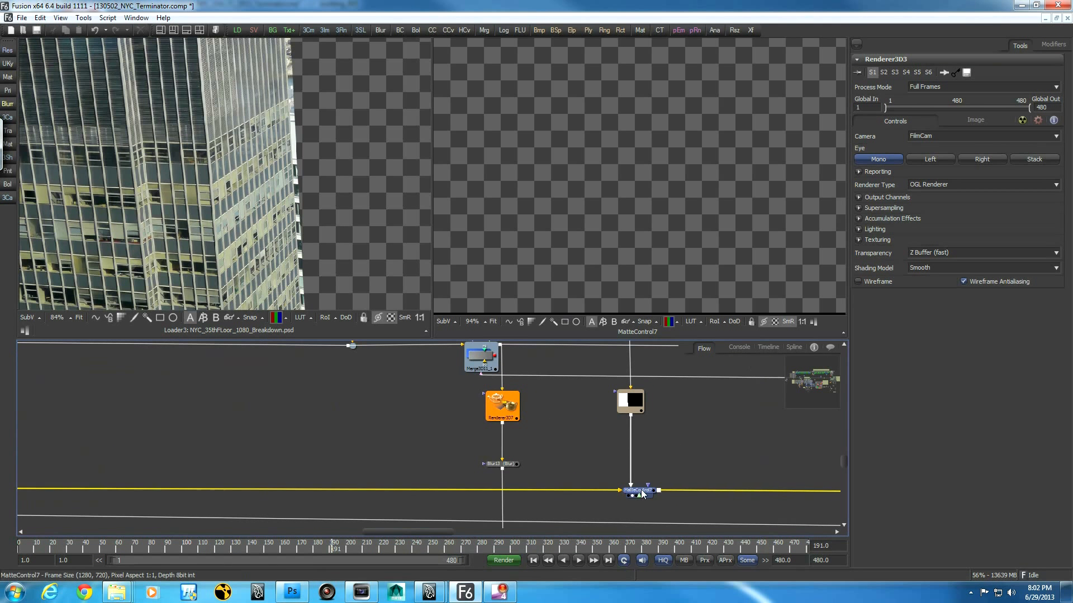
Return to Glow2 upstream of MatteControl7 and show its unmasked output in the second viewer for comparison.
middle_drag(401, 415, 556, 438)
middle_drag(359, 427, 650, 395)
middle_drag(228, 405, 364, 405)
key(2)
middle_drag(700, 393, 320, 405)
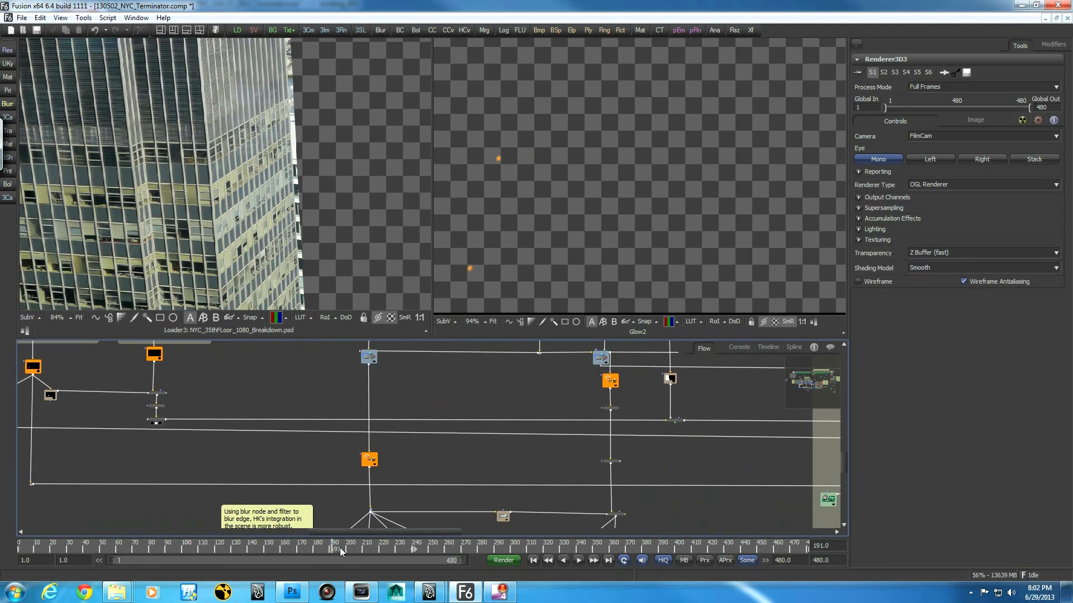
Move the playhead to frame 232 and show MatteControl7's masked glow in the second viewer.
click(357, 548)
drag(364, 549, 399, 550)
drag(676, 422, 567, 196)
click(400, 547)
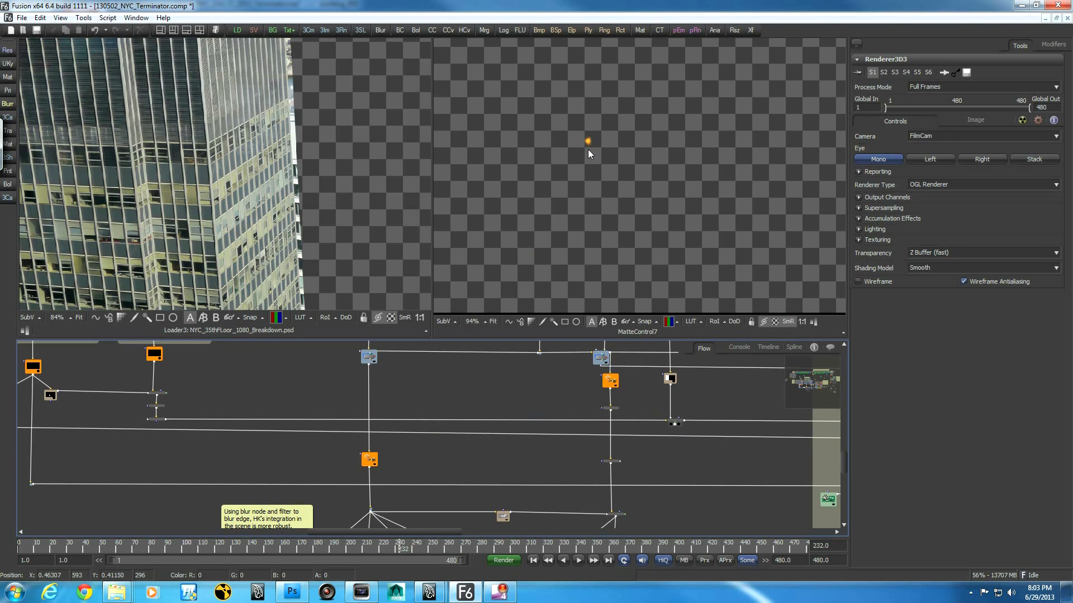
Examine how Renderer3D6's Bitmap5 and Bitmap10 branches connect to the matte control, Blur14 and Glow2 chain.
middle_drag(242, 393, 503, 387)
middle_drag(473, 444, 465, 458)
ctrl+scroll(466, 458, down, 4)
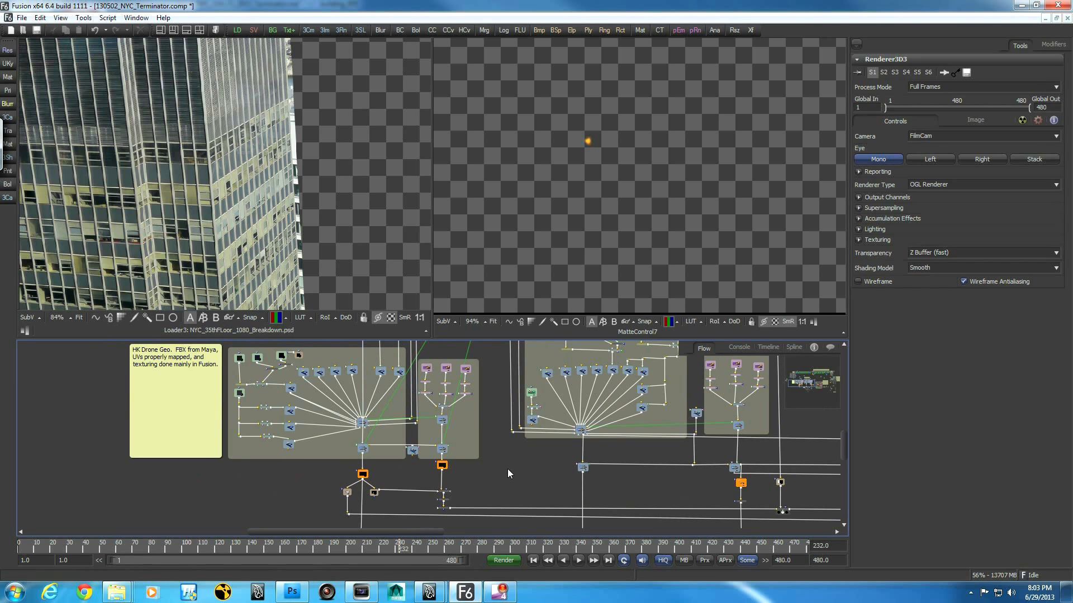
ctrl+scroll(507, 468, up, 4)
ctrl+scroll(493, 459, up, 2)
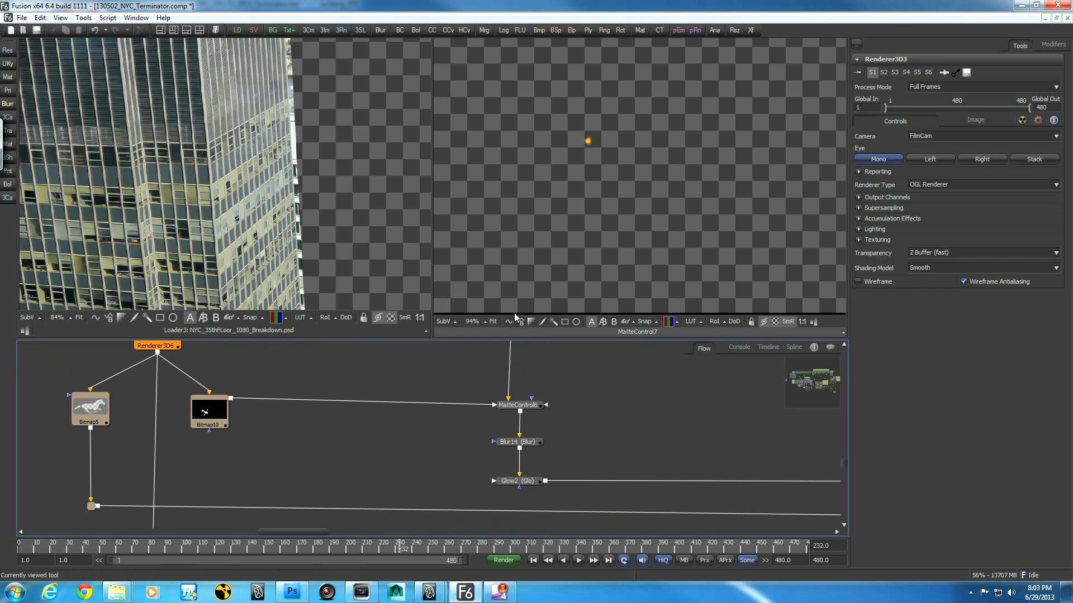
ctrl+scroll(659, 438, down, 2)
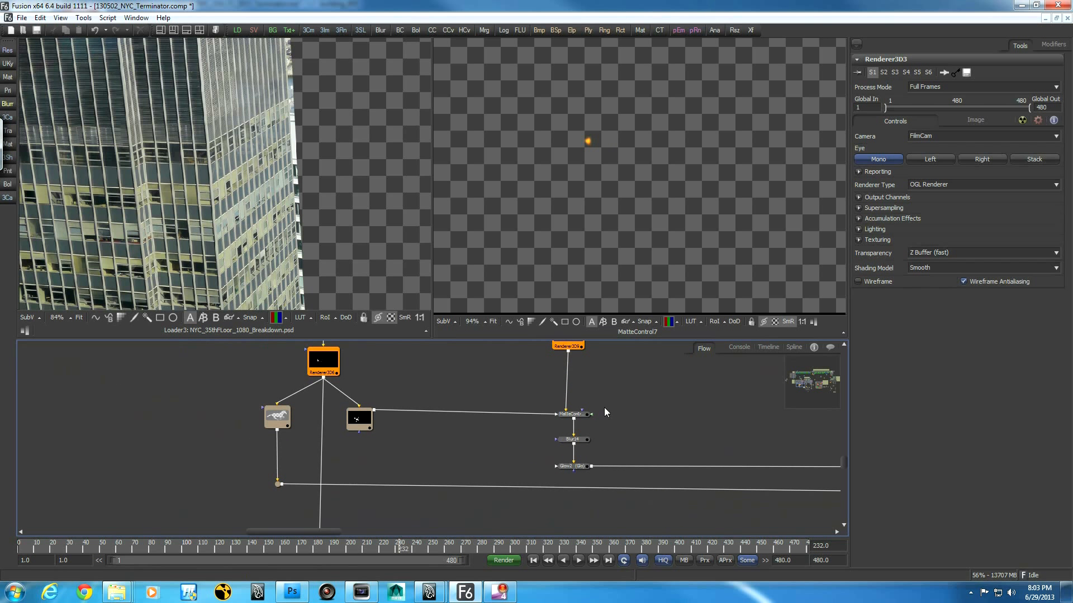
middle_drag(663, 438, 627, 430)
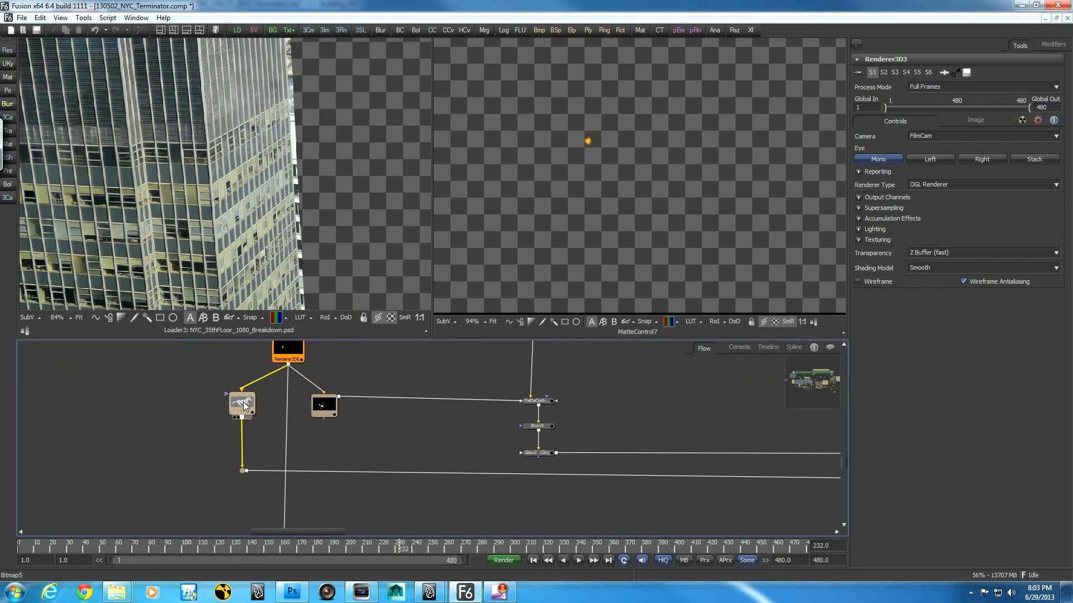
Inspect the HK Drone's instanced merges, their shared film camera and the renderers below them.
middle_drag(341, 367, 451, 525)
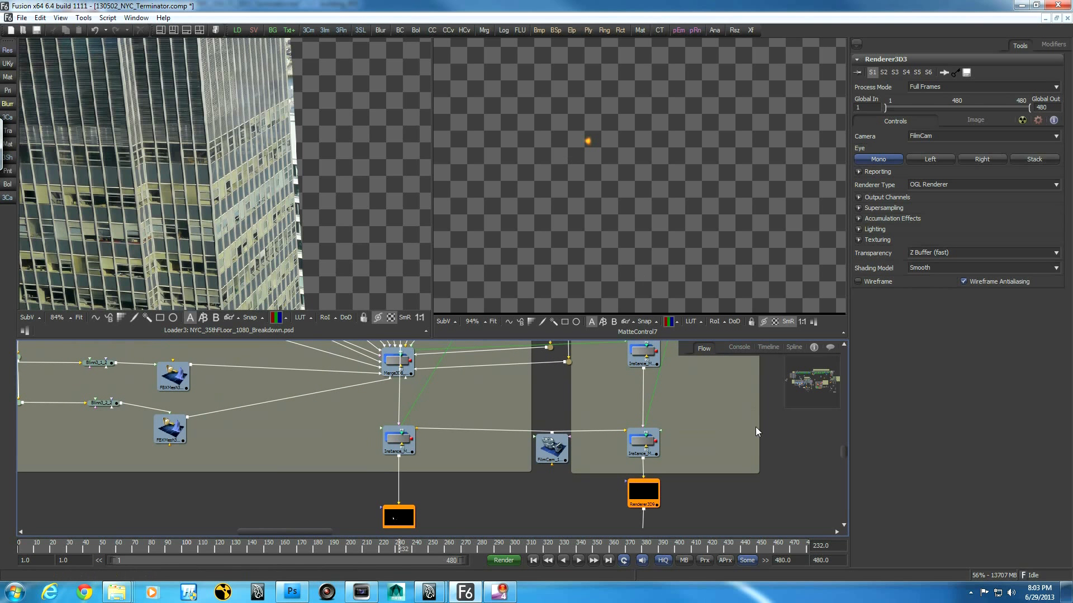
mouse_move(780, 486)
middle_down()
mouse_move(701, 485)
mouse_move(588, 461)
mouse_move(607, 466)
middle_up()
middle_drag(742, 472, 561, 466)
middle_drag(723, 472, 564, 466)
ctrl+scroll(767, 479, down, 4)
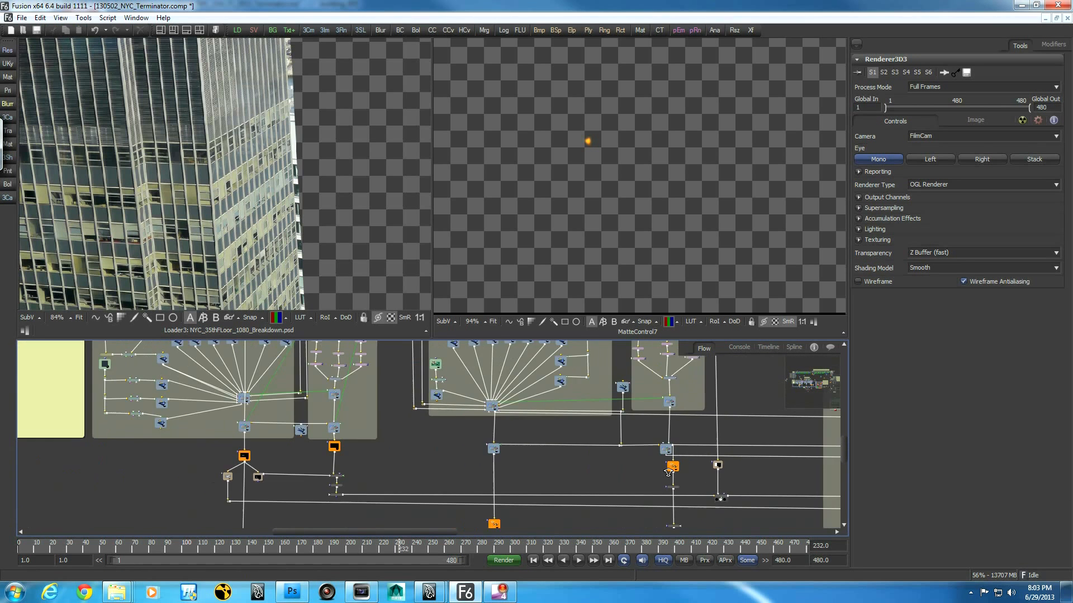
Locate the main FilmCam node beside the building projector merge and open its camera settings.
middle_drag(742, 397, 601, 485)
middle_drag(735, 430, 493, 493)
middle_drag(766, 423, 596, 464)
middle_drag(662, 411, 580, 401)
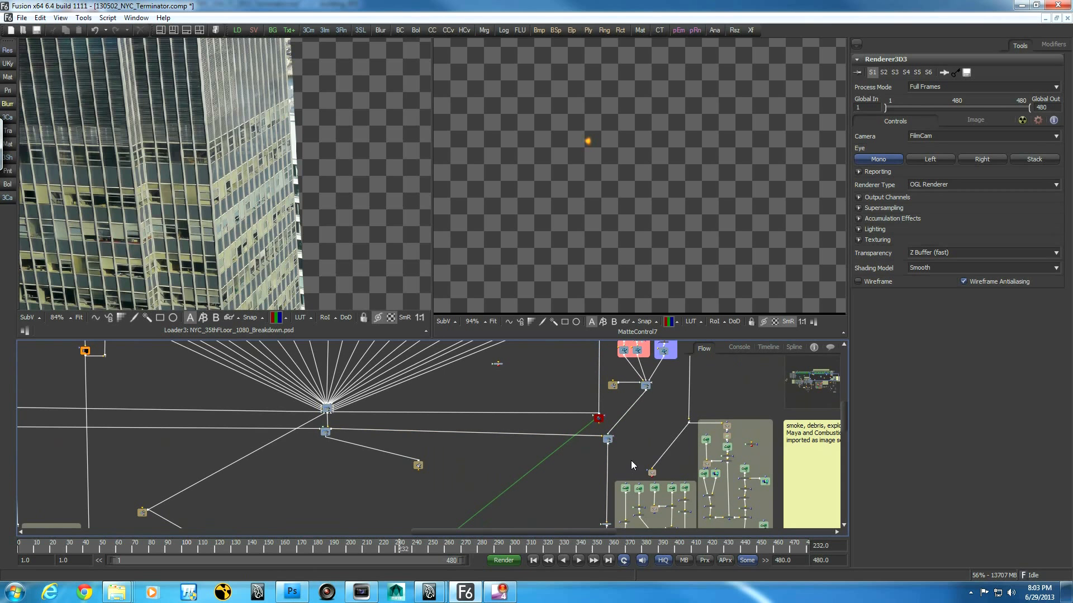
click(599, 419)
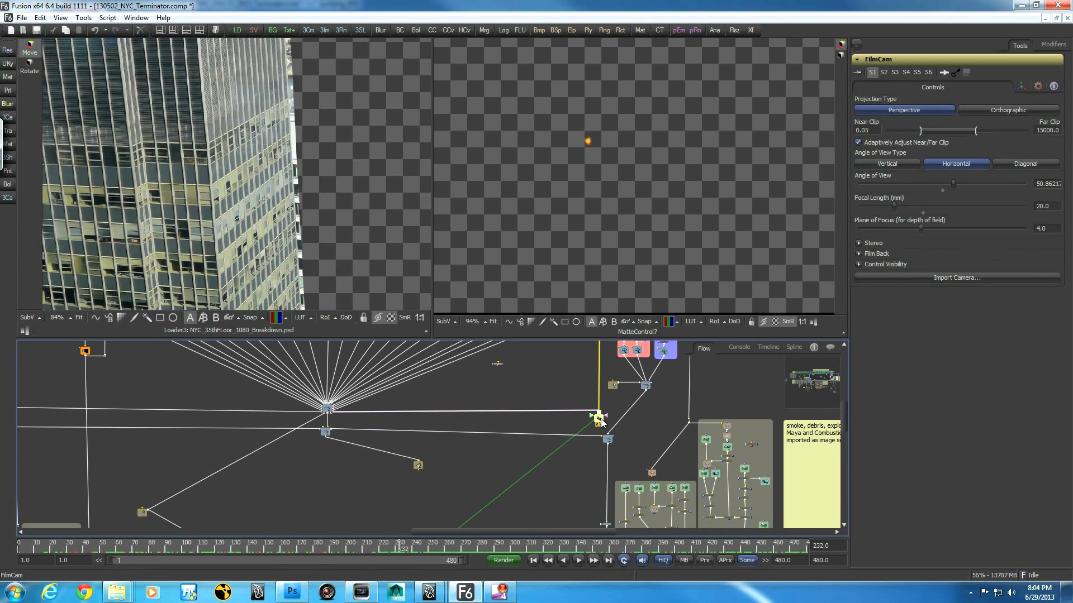
Trace FilmCam's connection into Merge3D3 with the building projectors, and load Merge3D3 into the second viewer.
middle_drag(496, 378, 539, 505)
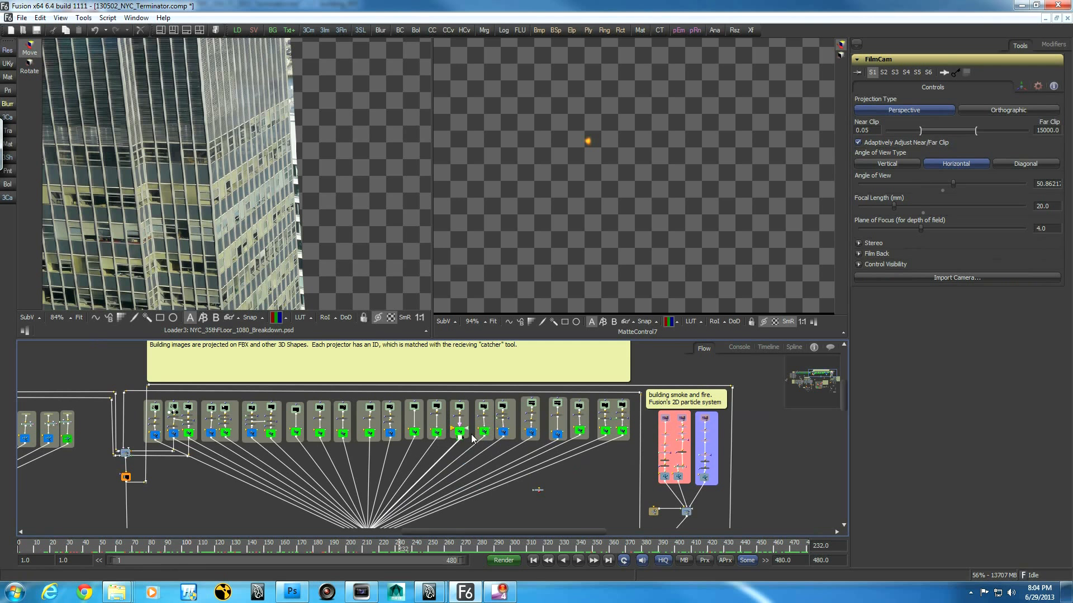
middle_drag(568, 509, 556, 435)
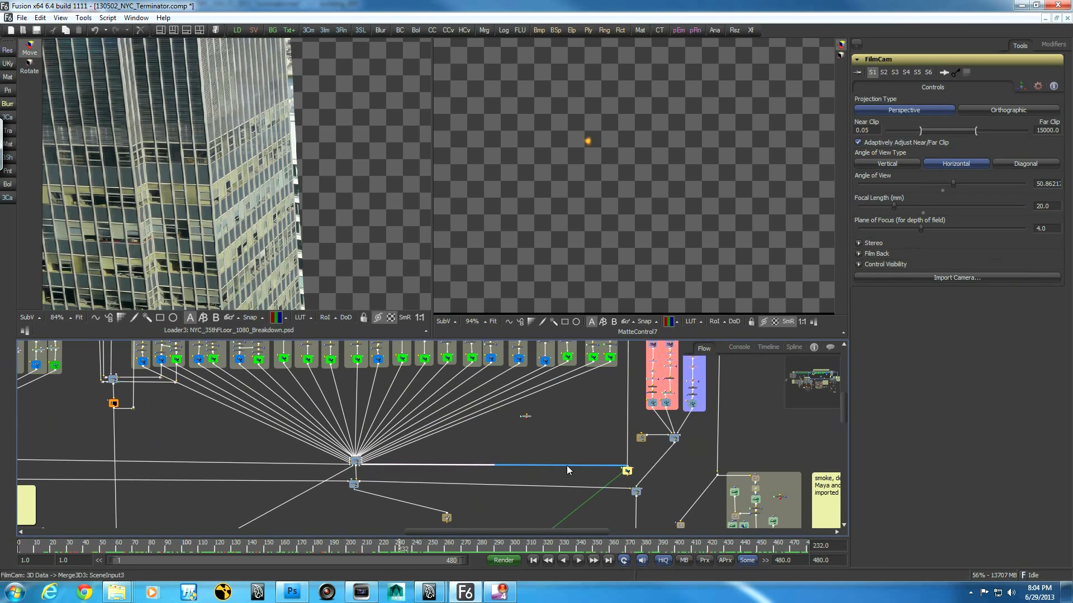
ctrl+scroll(536, 481, up, 3)
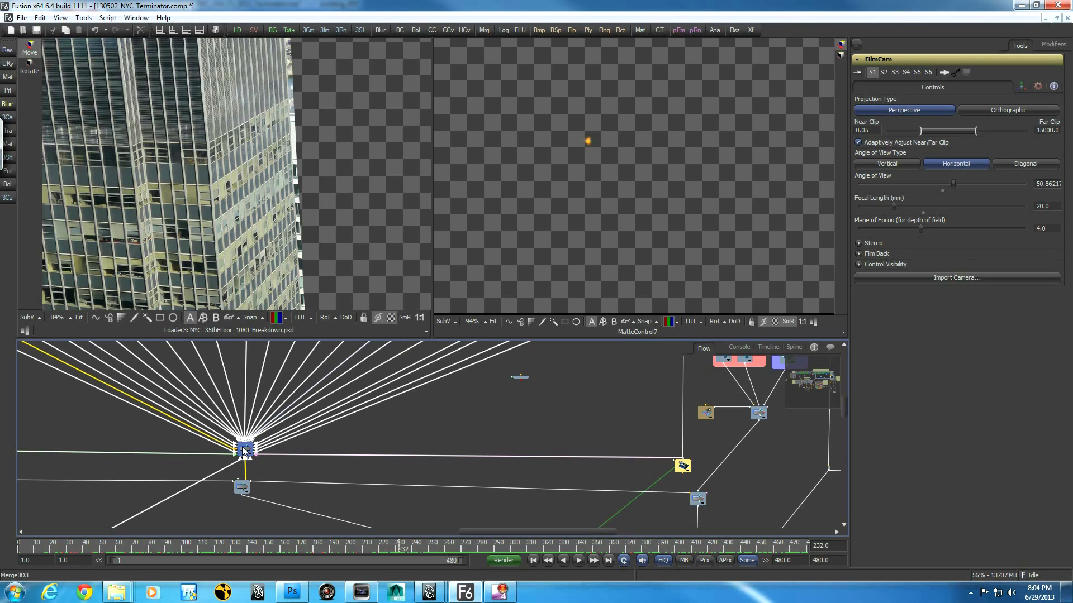
drag(551, 184, 551, 185)
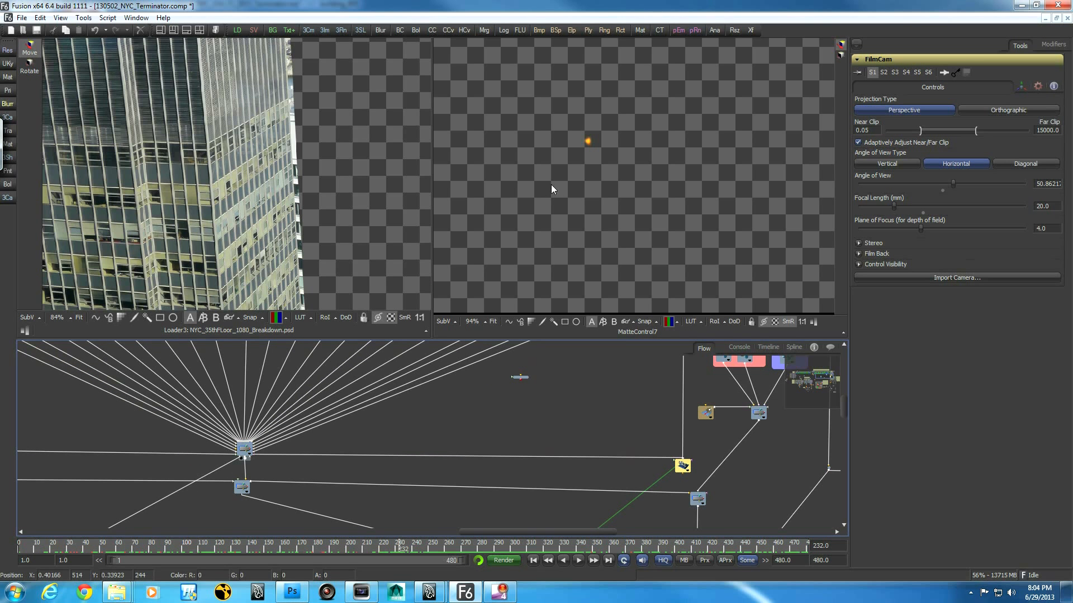
Fit the Merge3D3 scene in the second viewer and scrub from frame 1 to 120 to examine the film camera's movement past the buildings.
click(715, 246)
key(f)
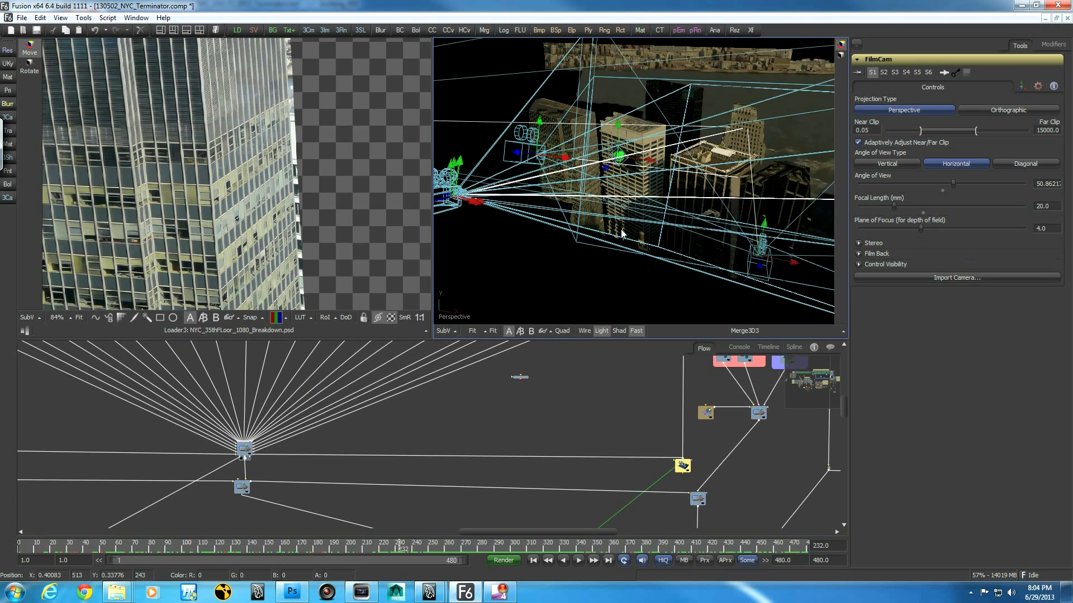
alt+middle_drag(539, 227, 534, 252)
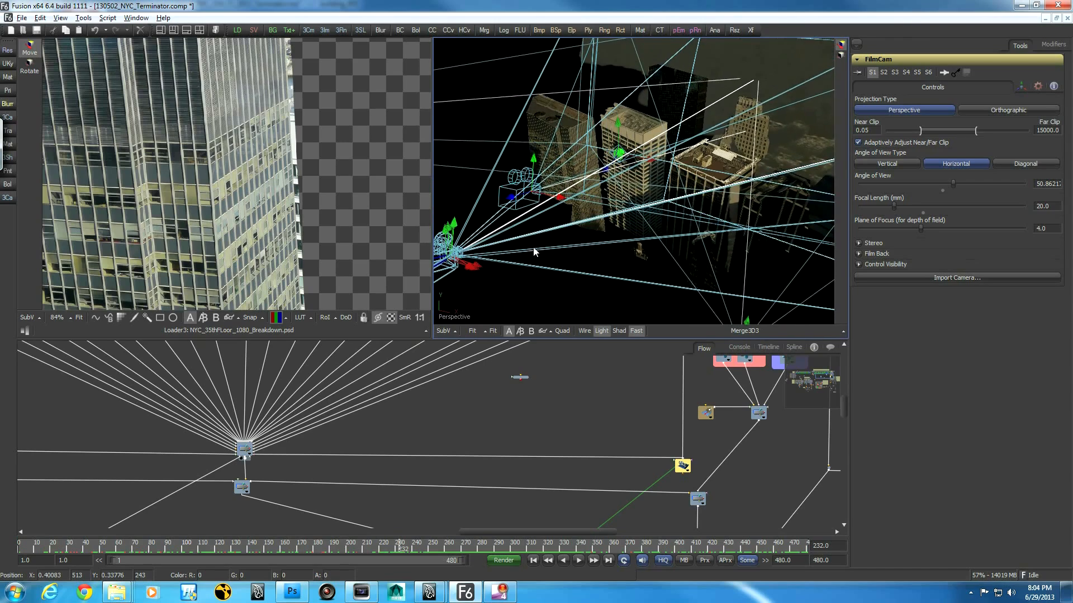
alt+middle_drag(592, 219, 619, 229)
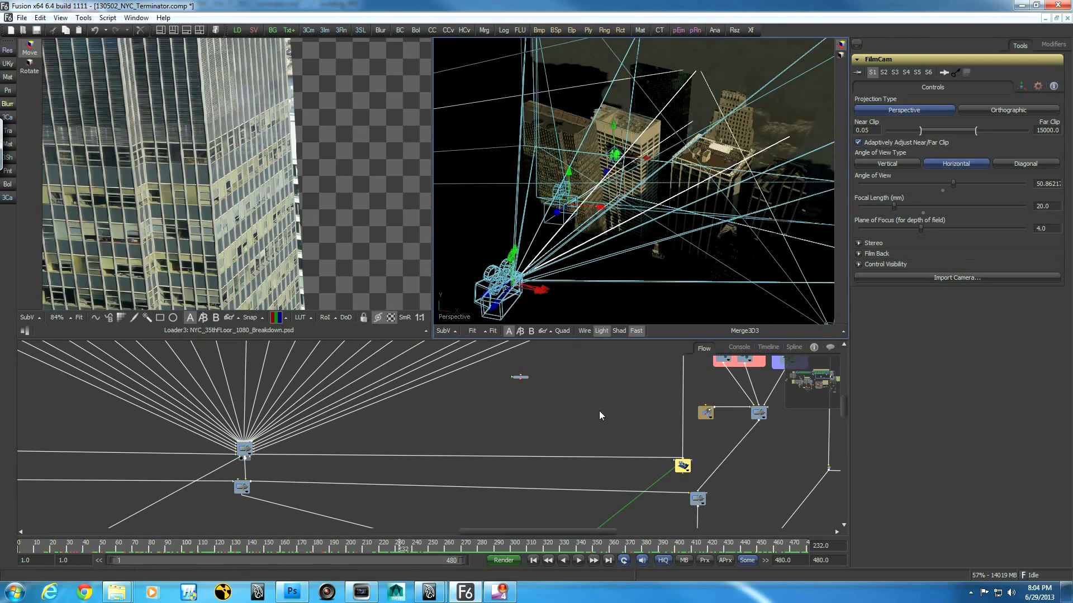
drag(270, 548, 3, 560)
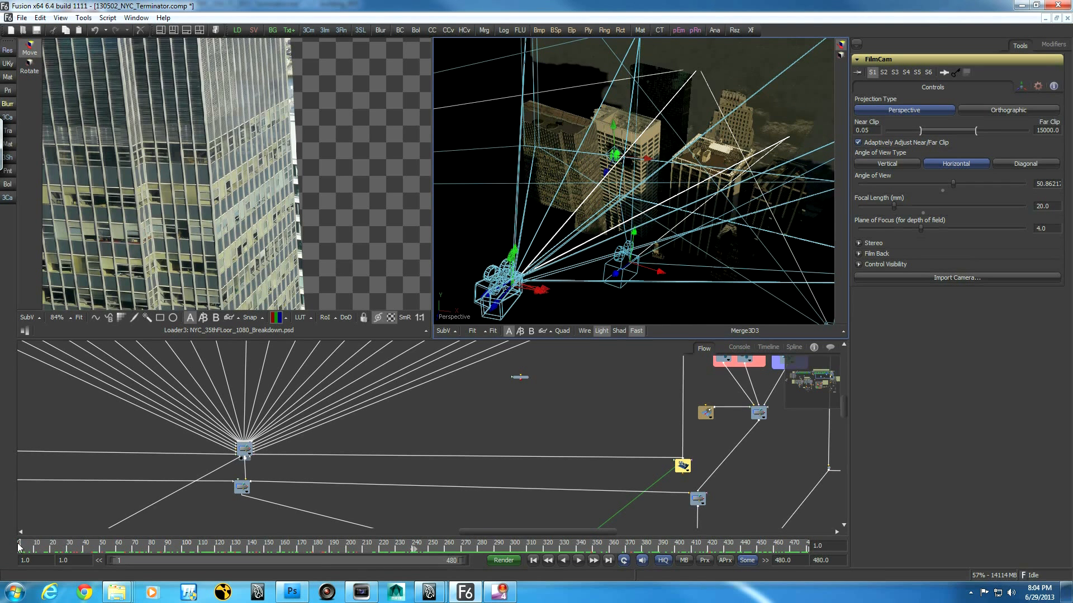
click(216, 550)
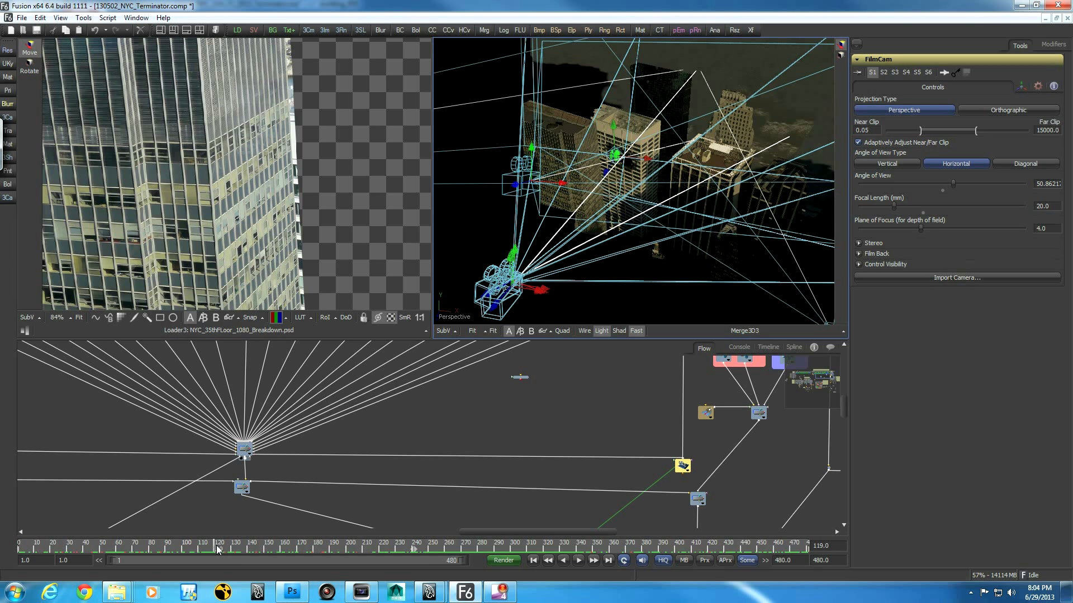
drag(215, 546, 217, 546)
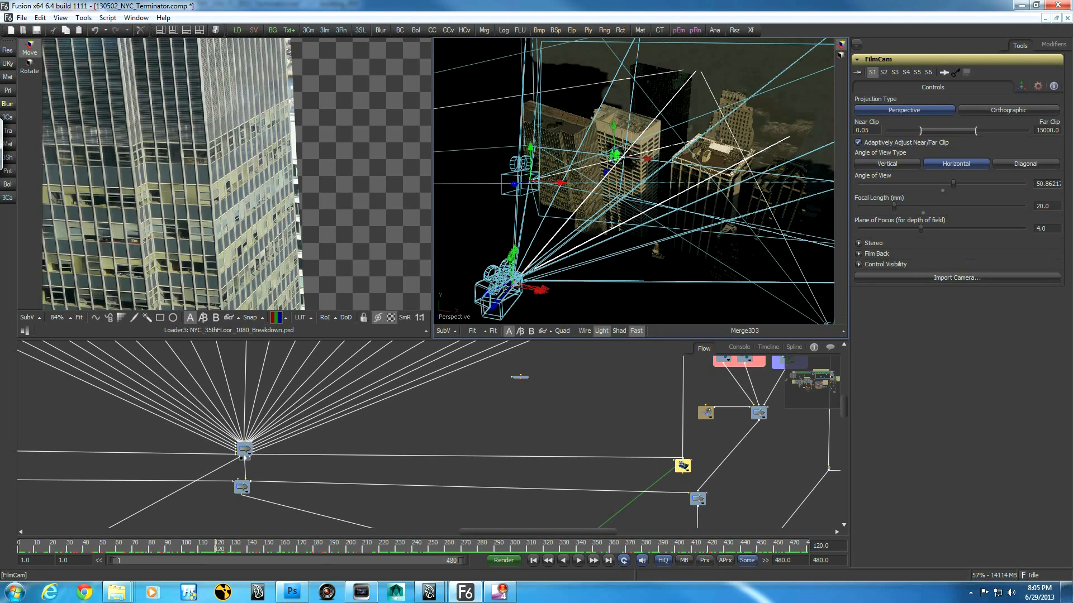
Check FilmCam's animated translation and rotation values at frames 480 and 138, and view its animation curves in the spline editor.
click(1021, 86)
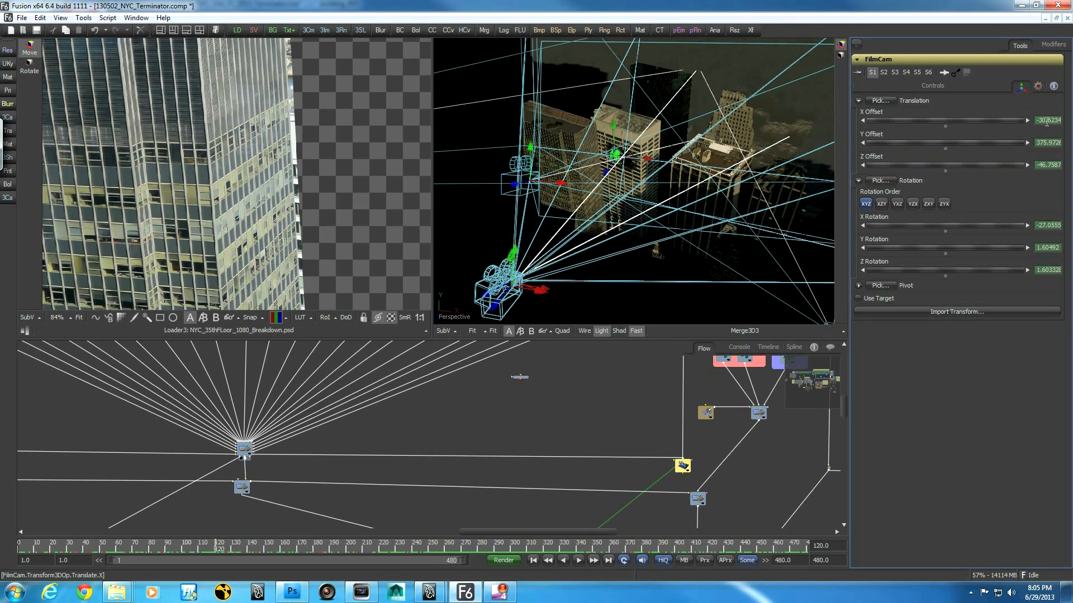
click(807, 546)
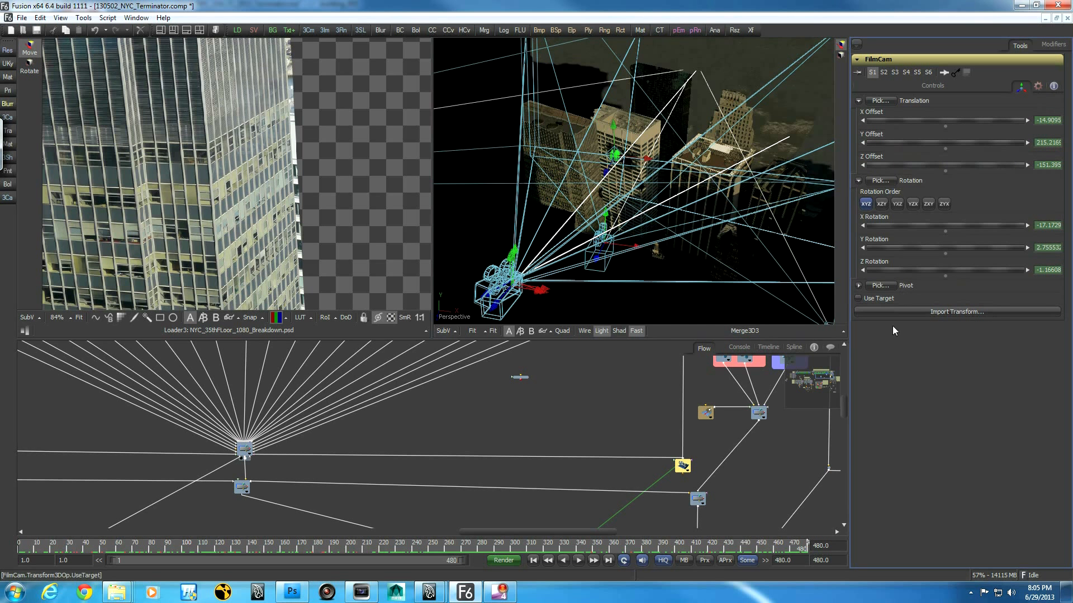
click(620, 549)
drag(620, 549, 564, 547)
drag(477, 546, 246, 549)
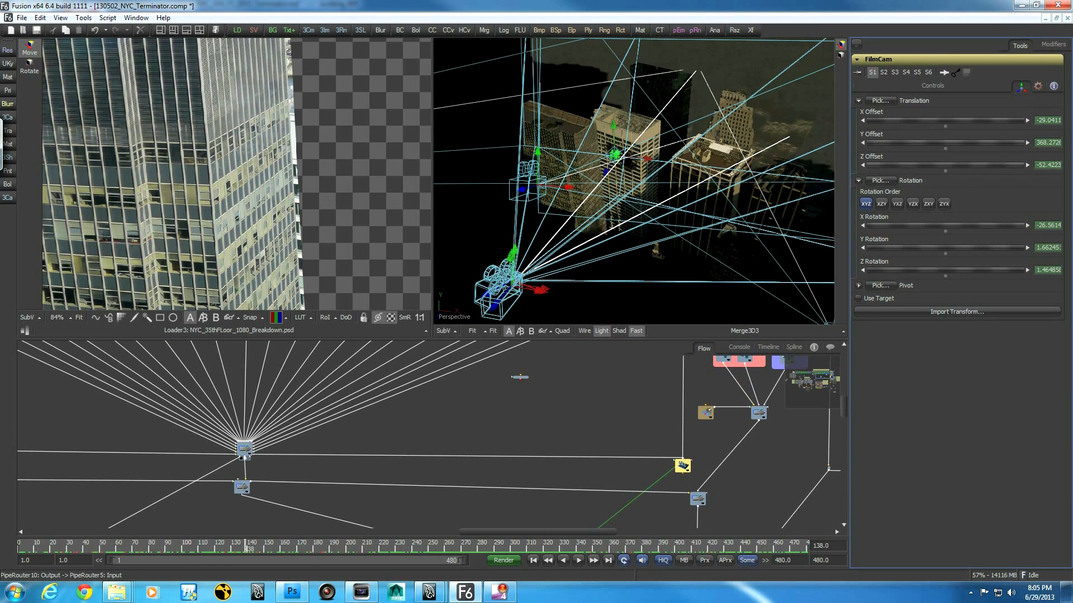
click(794, 347)
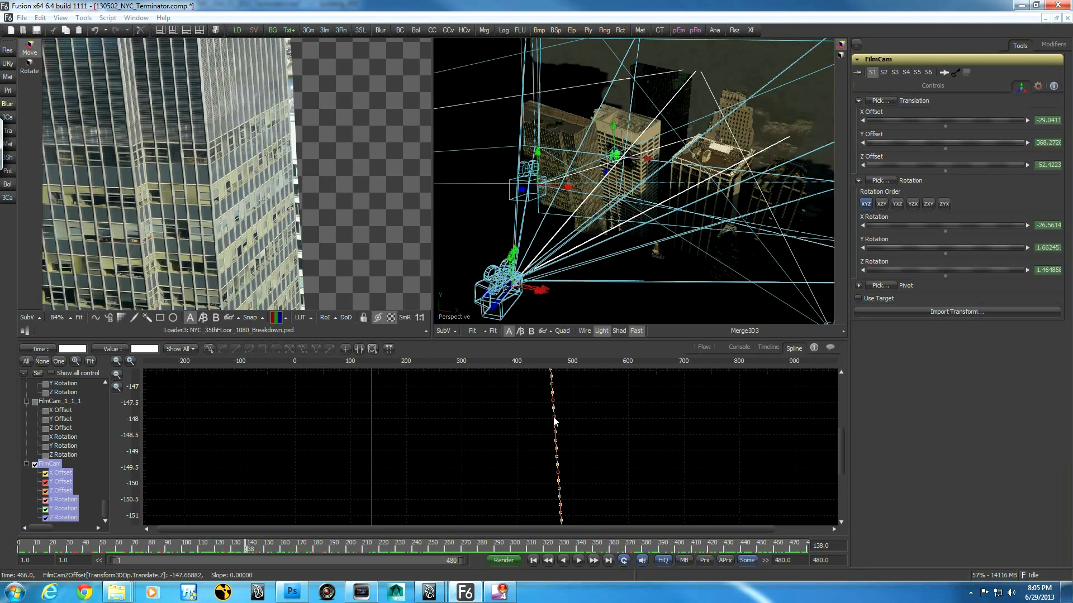
click(703, 348)
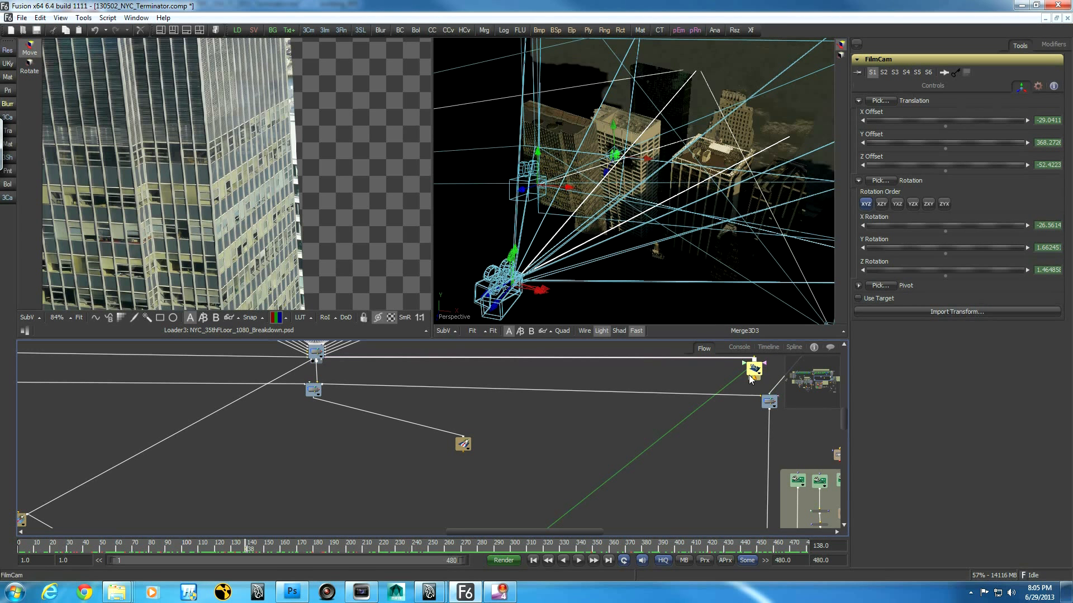
Review the scripts available for FilmCam, including fusionToMayaCam and Bake Animation.
middle_drag(663, 381, 606, 387)
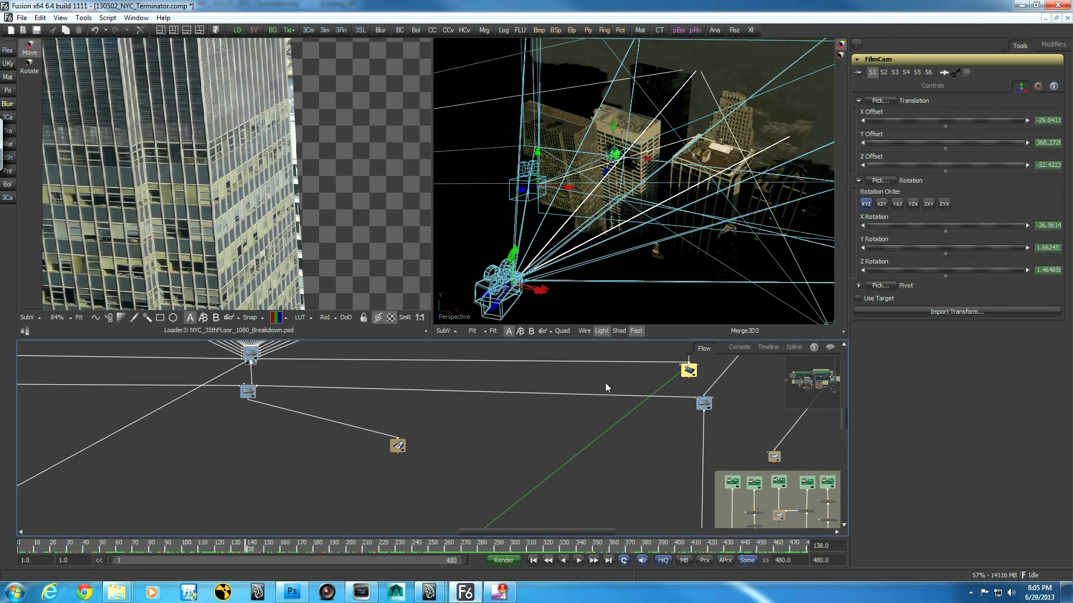
right_click(690, 373)
mouse_move(786, 367)
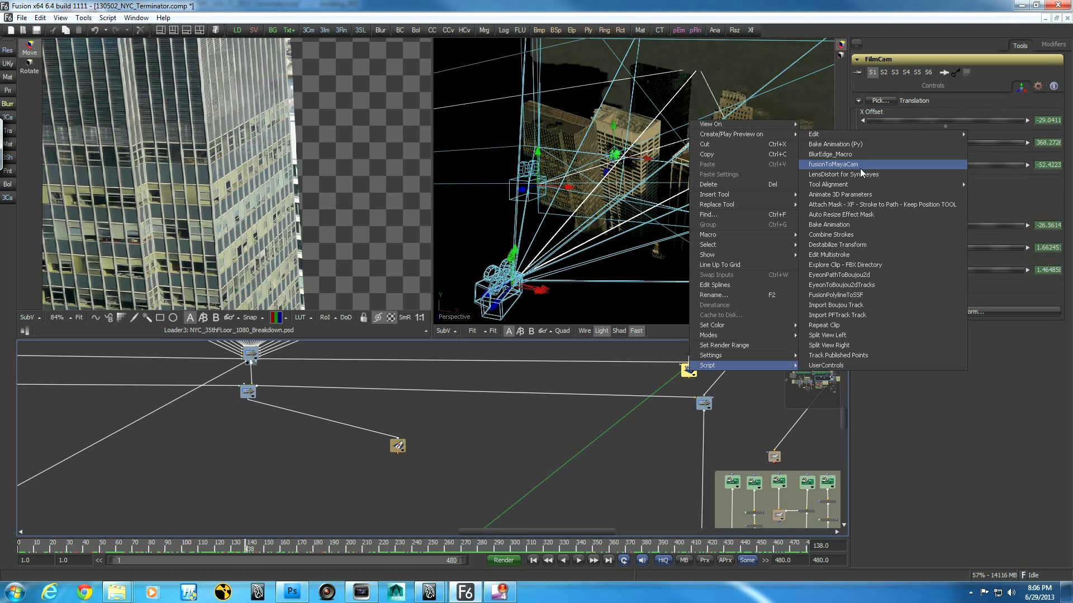
mouse_move(867, 185)
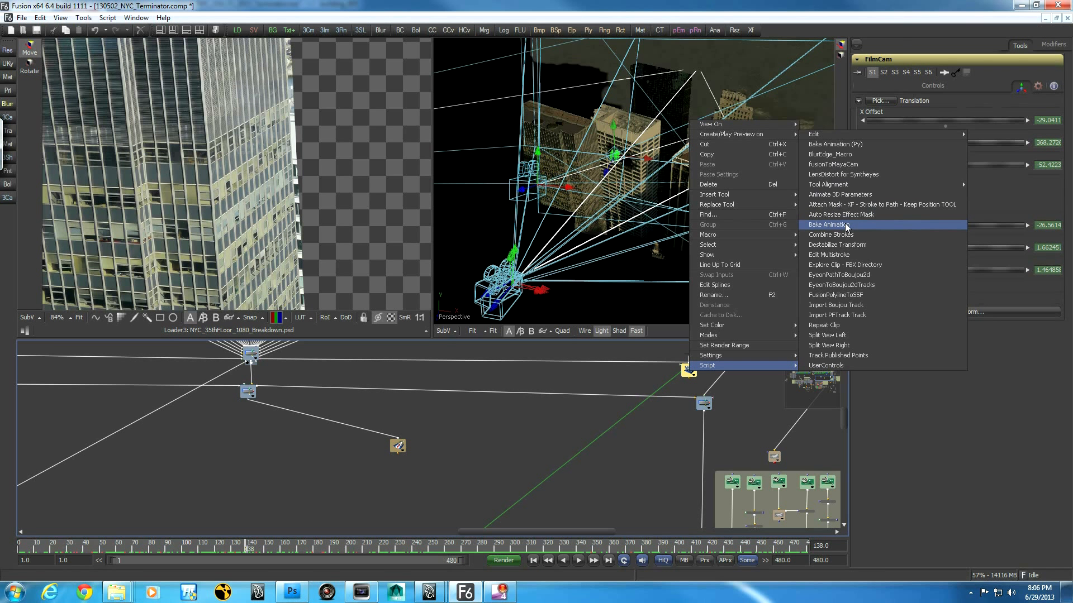
click(586, 407)
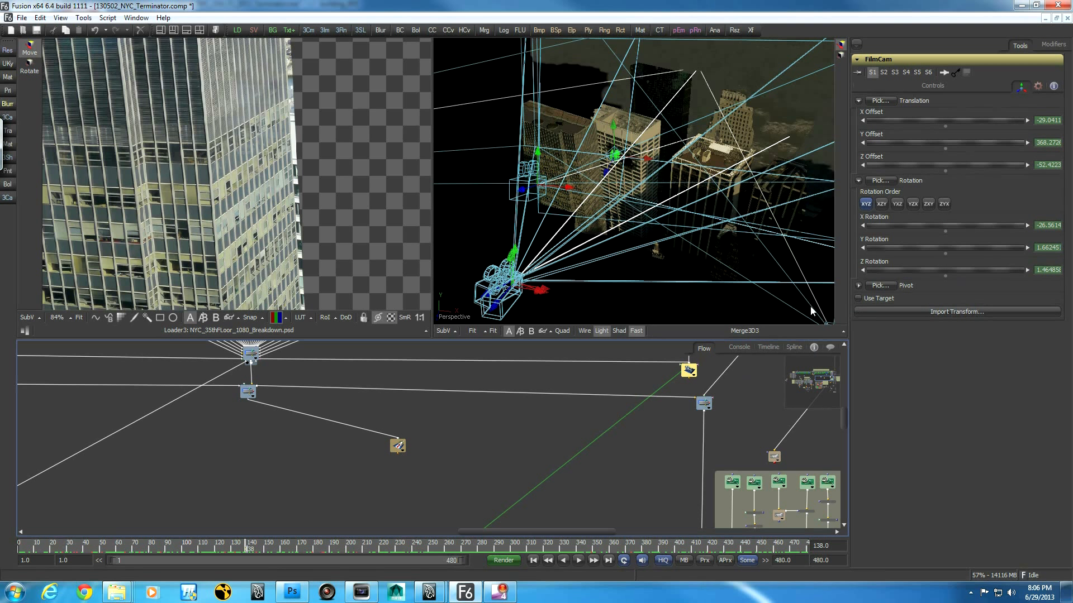
Open the Bake Animation script for FilmCam, choose Z Offset as the input, and cancel without baking.
right_click(690, 369)
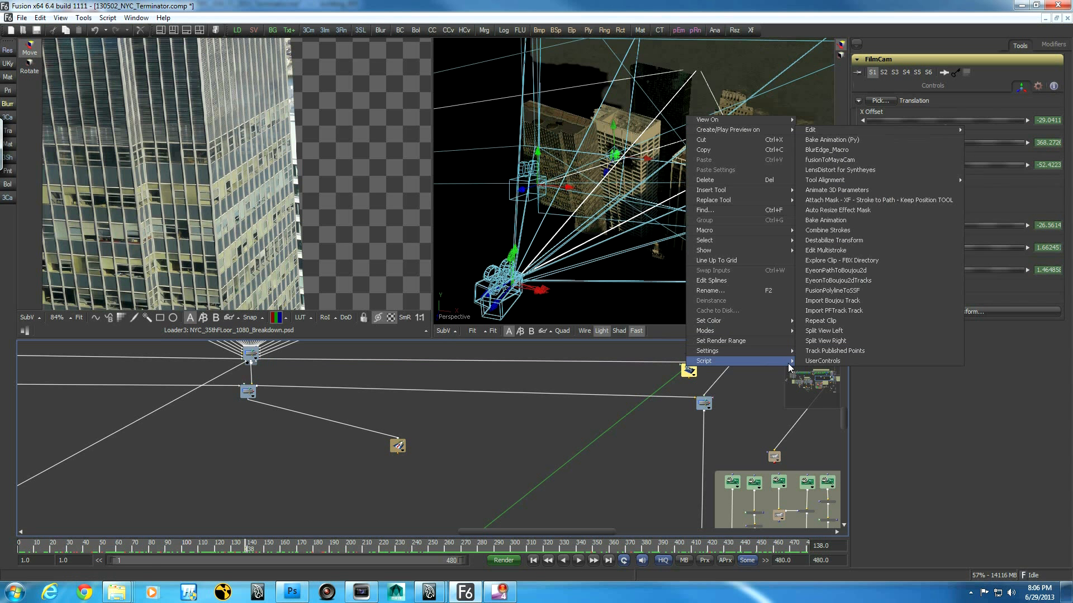
click(869, 219)
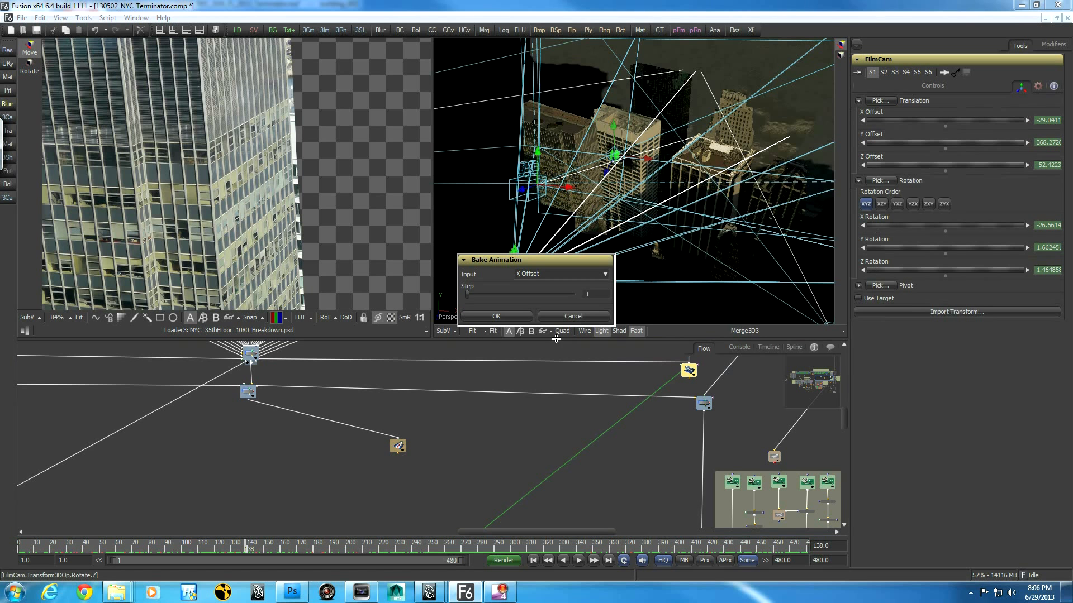
click(605, 275)
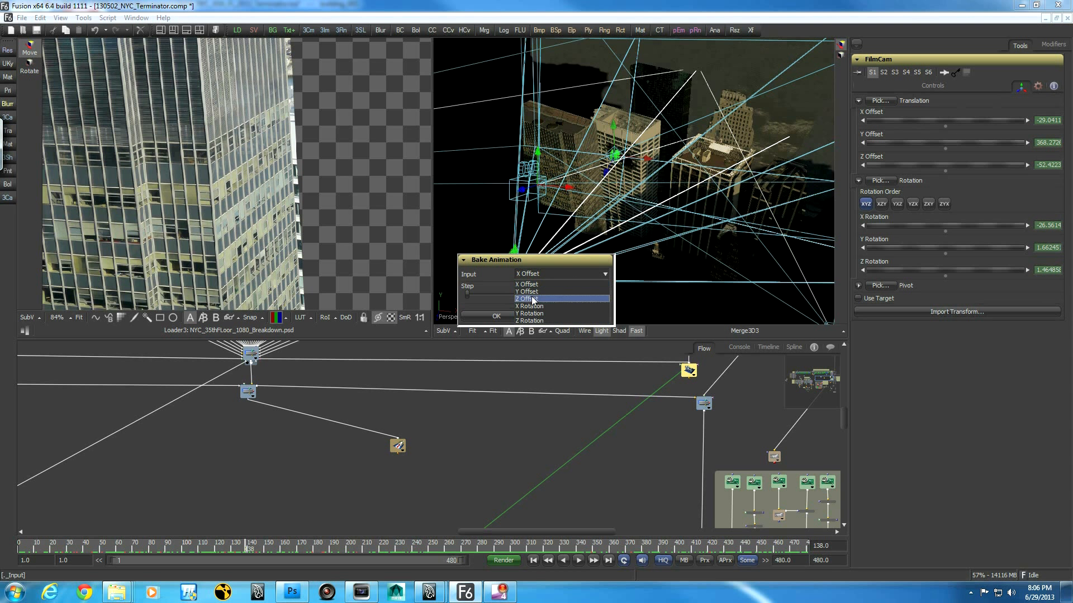
click(532, 300)
click(587, 318)
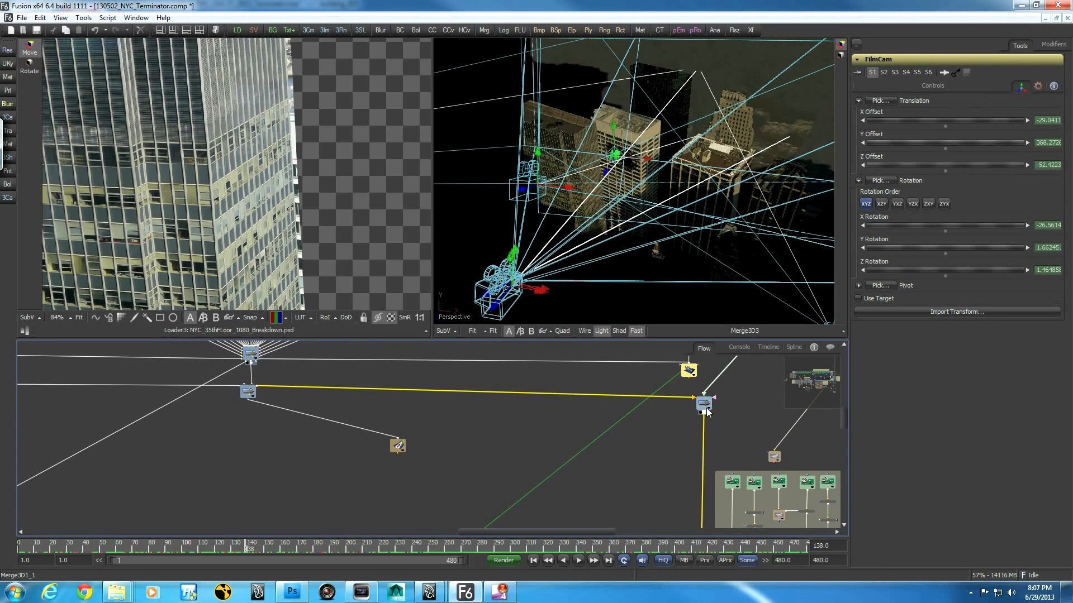
Add an FBX Exporter tool to the output of the FilmCam node.
middle_drag(608, 376, 613, 408)
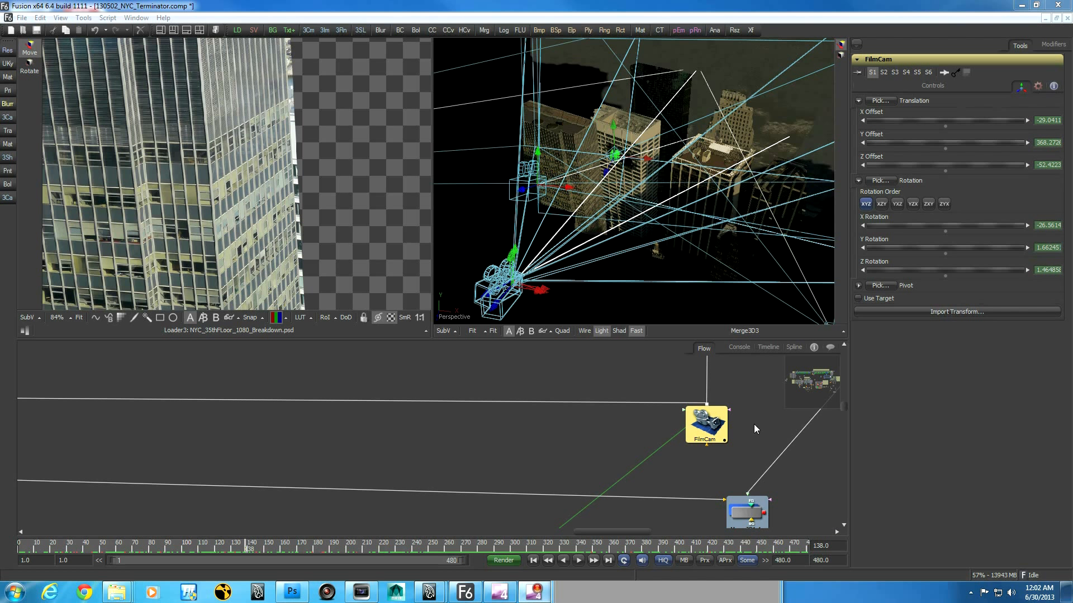
click(695, 425)
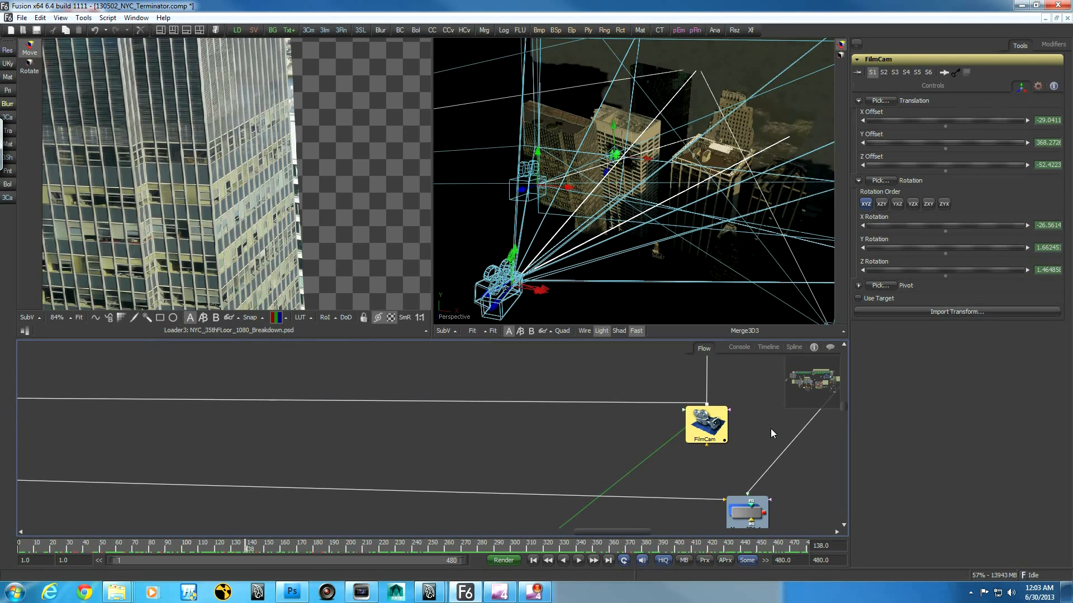
key(ctrl+space)
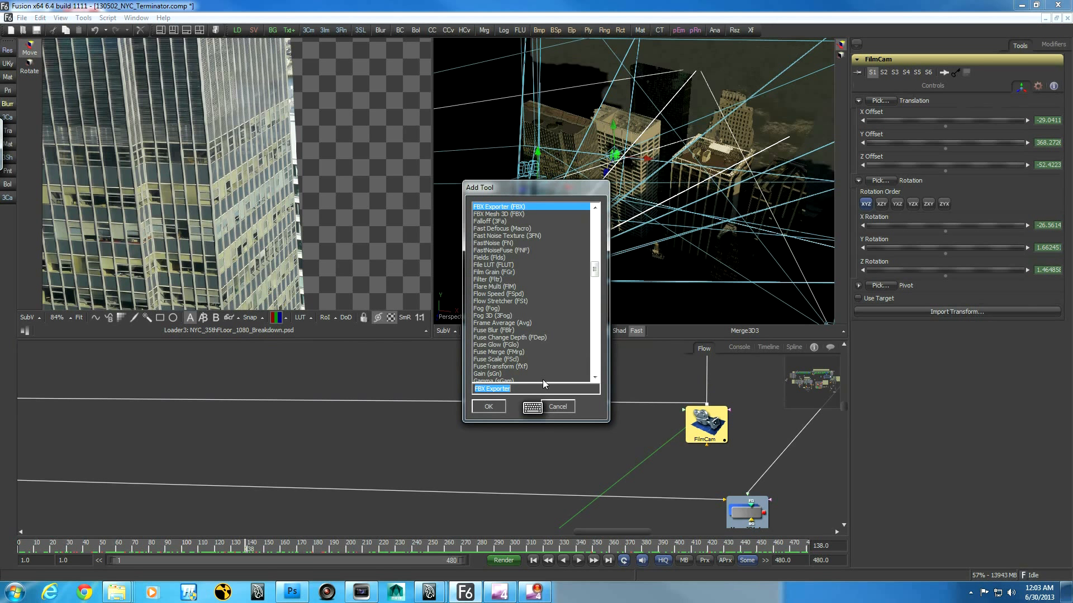
text(bx)
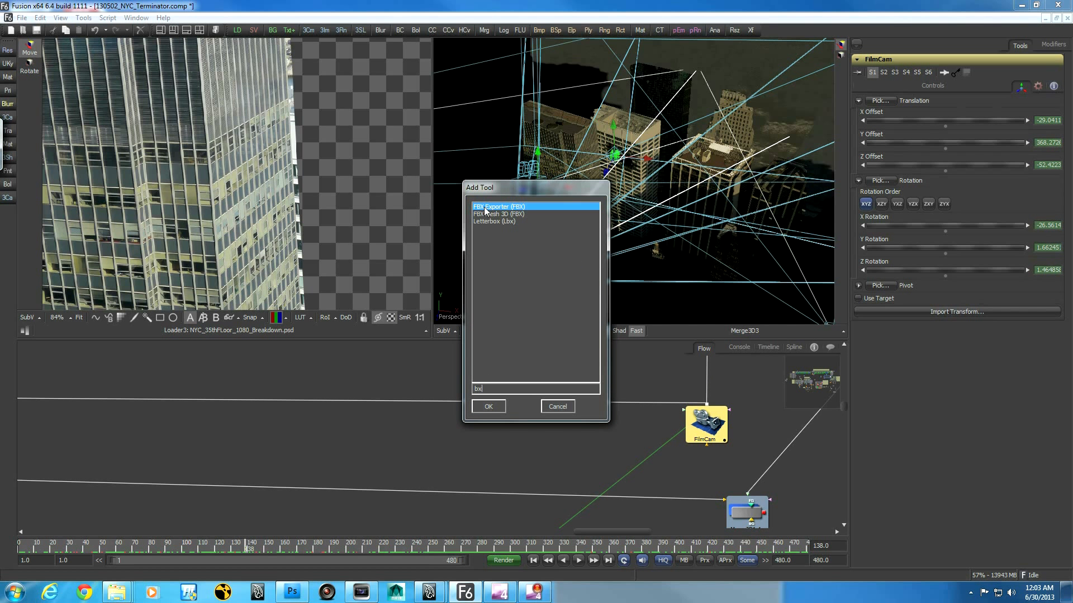
click(534, 207)
click(489, 407)
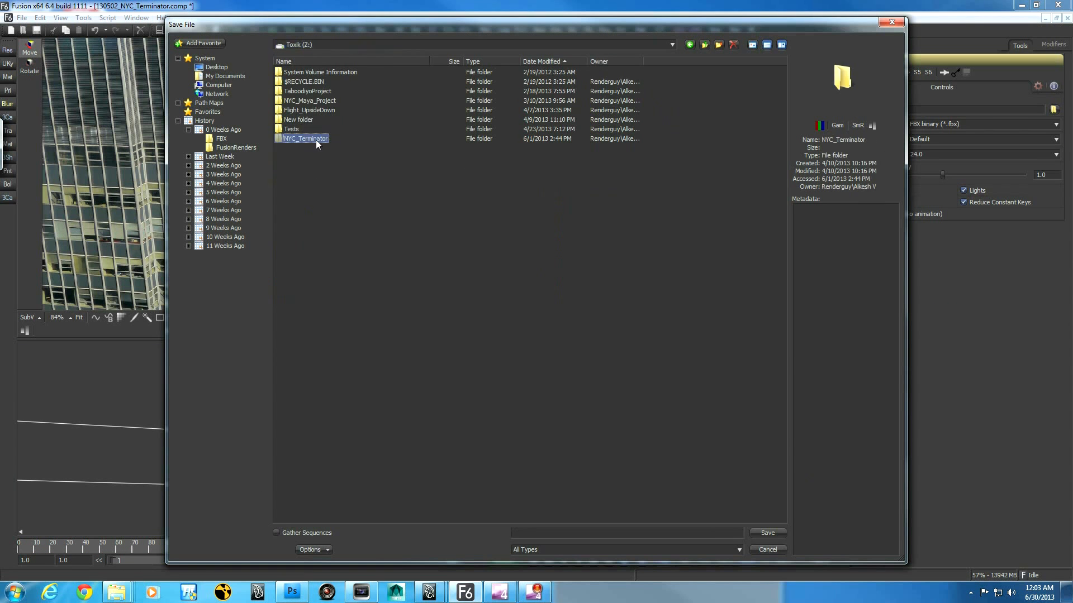
Browse to the FBX folder inside NYC_Terminator without saving a file, and delete the FBX exporter below FilmCam.
double_click(316, 140)
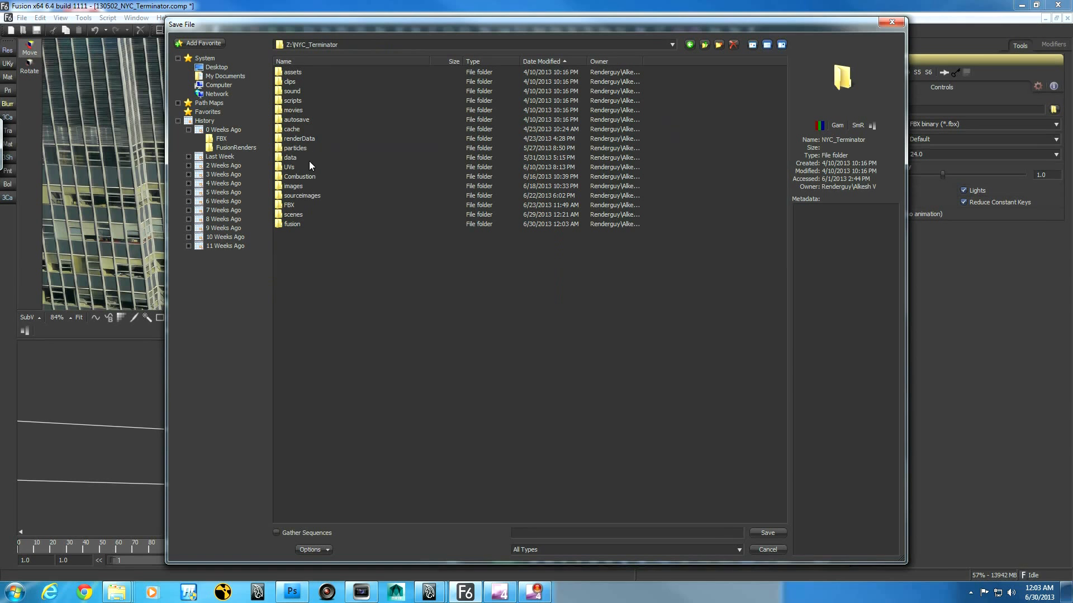
double_click(289, 205)
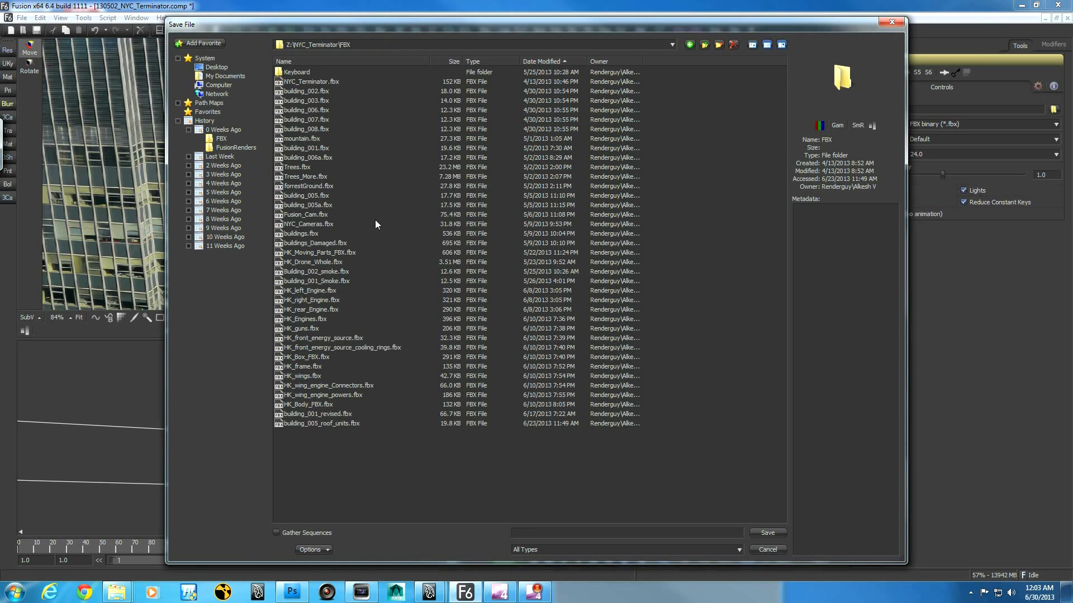
key(Escape)
drag(712, 459, 710, 461)
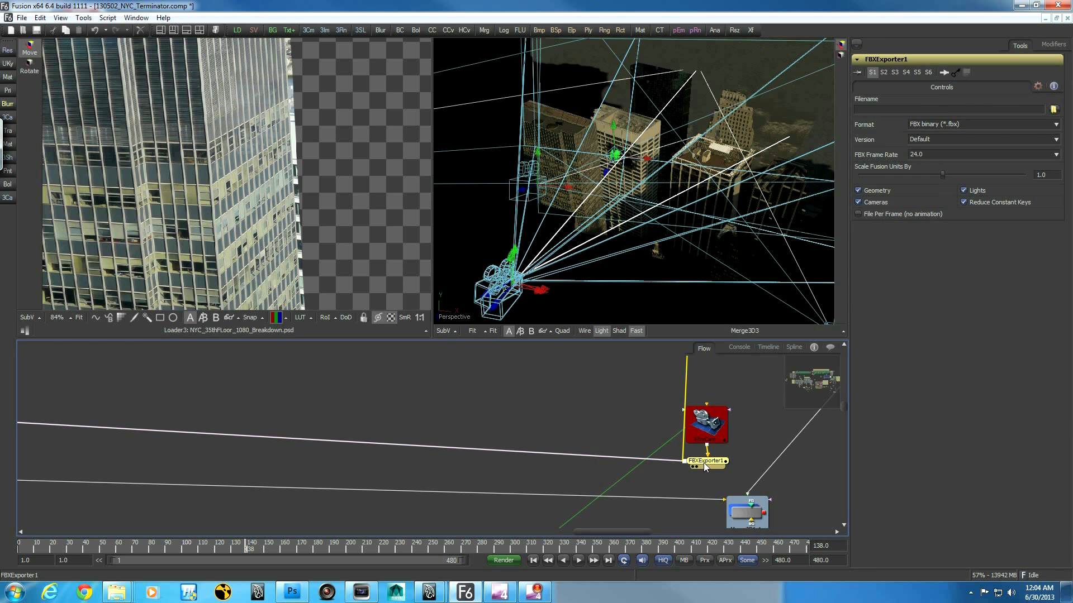
key(Delete)
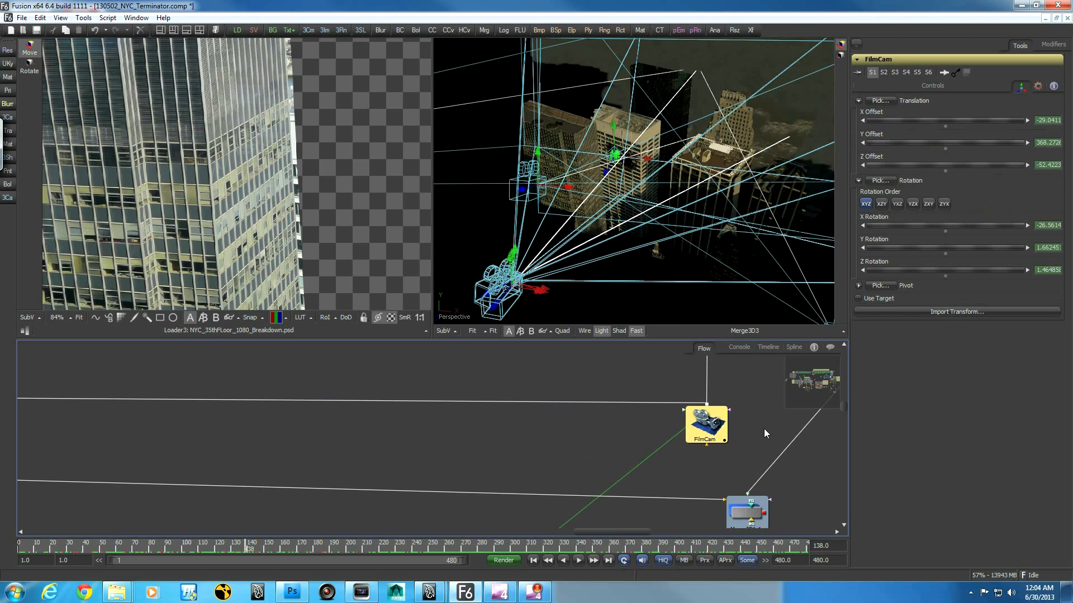
Locate the HK Drone Geo groups and their notes in the flow.
ctrl+scroll(759, 431, down, 5)
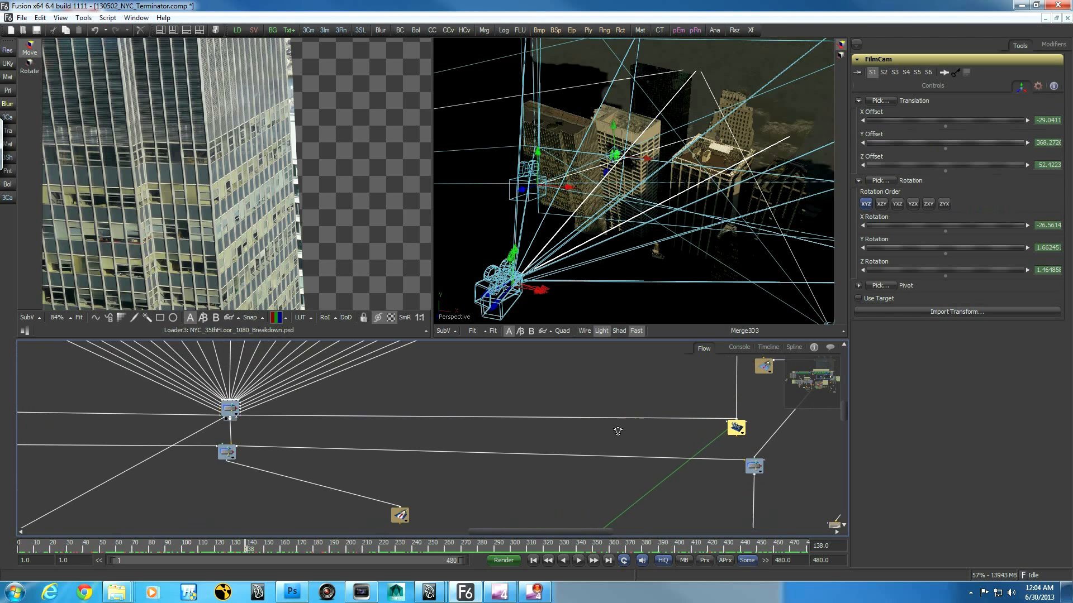
ctrl+scroll(625, 440, down, 5)
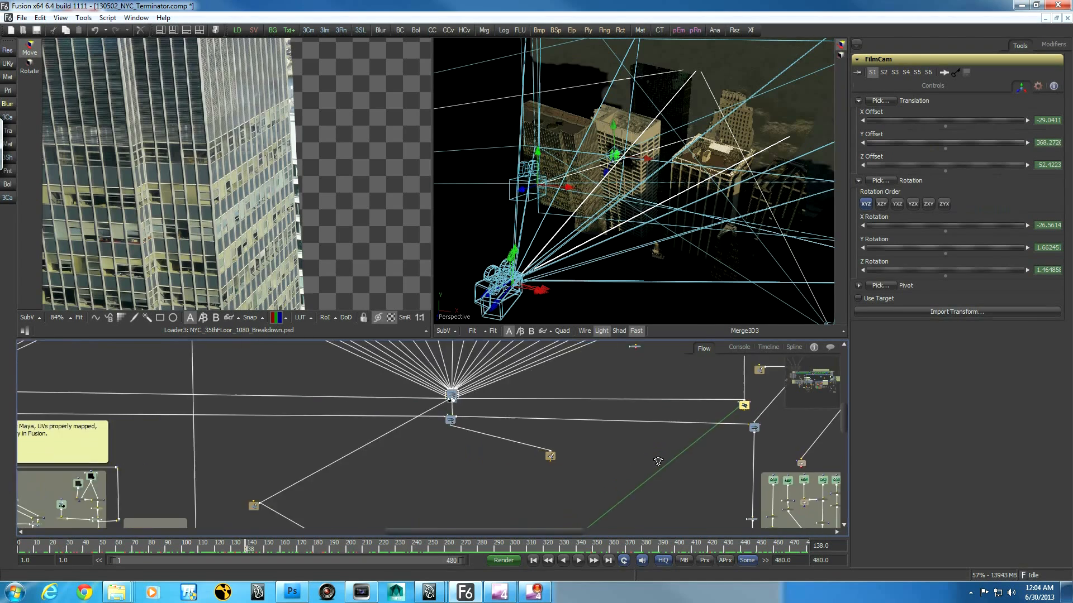
middle_drag(604, 458, 614, 414)
middle_drag(528, 449, 696, 467)
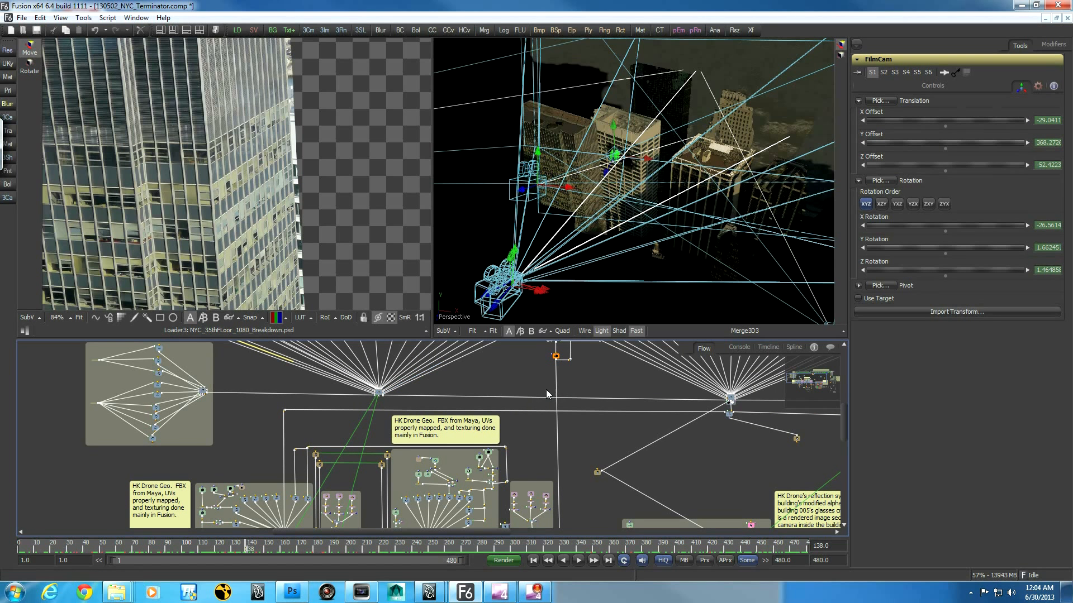
middle_drag(677, 470, 728, 422)
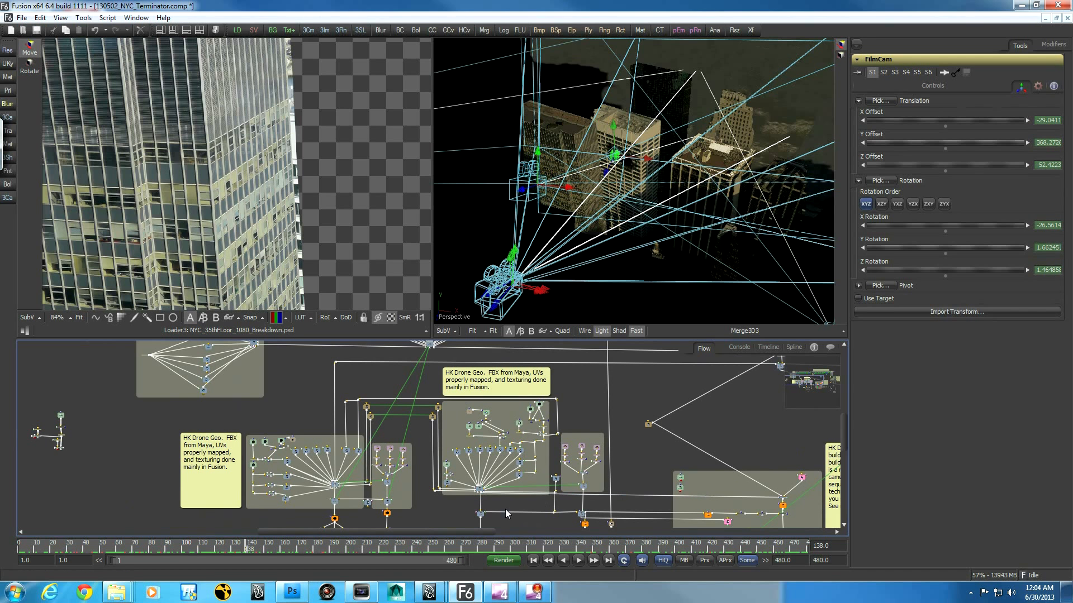